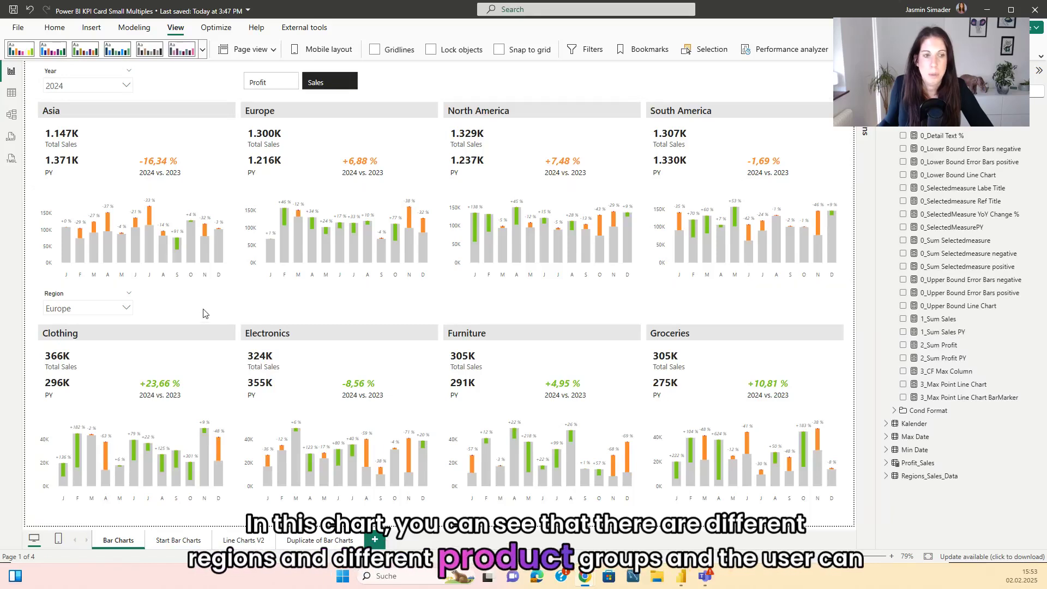
Compare the finished page's Profit and Sales views, and inspect the regional card and the fields of the small-multiples bar chart.
click(280, 88)
click(323, 86)
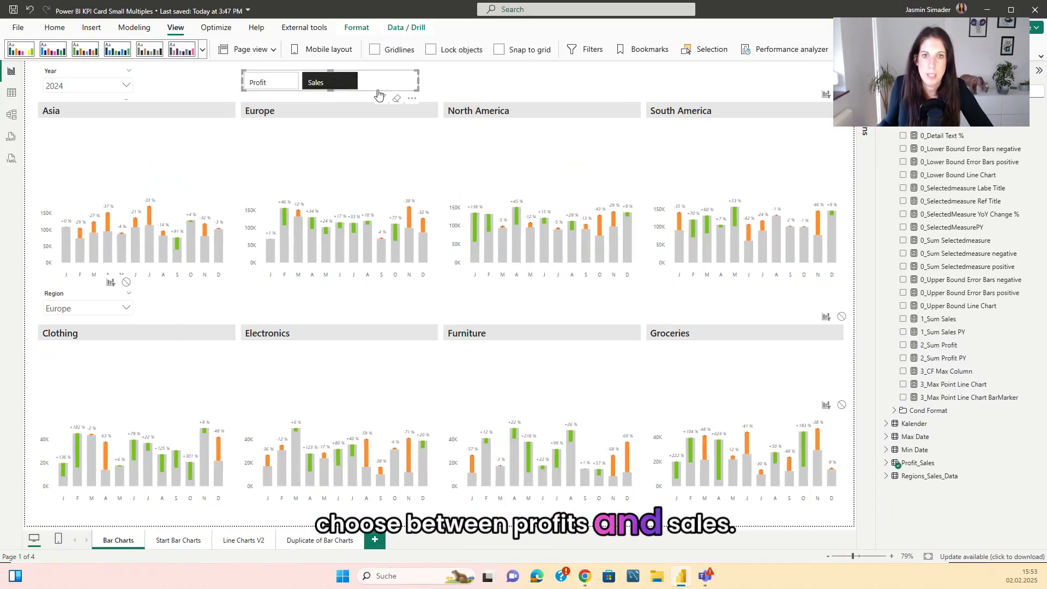
click(500, 87)
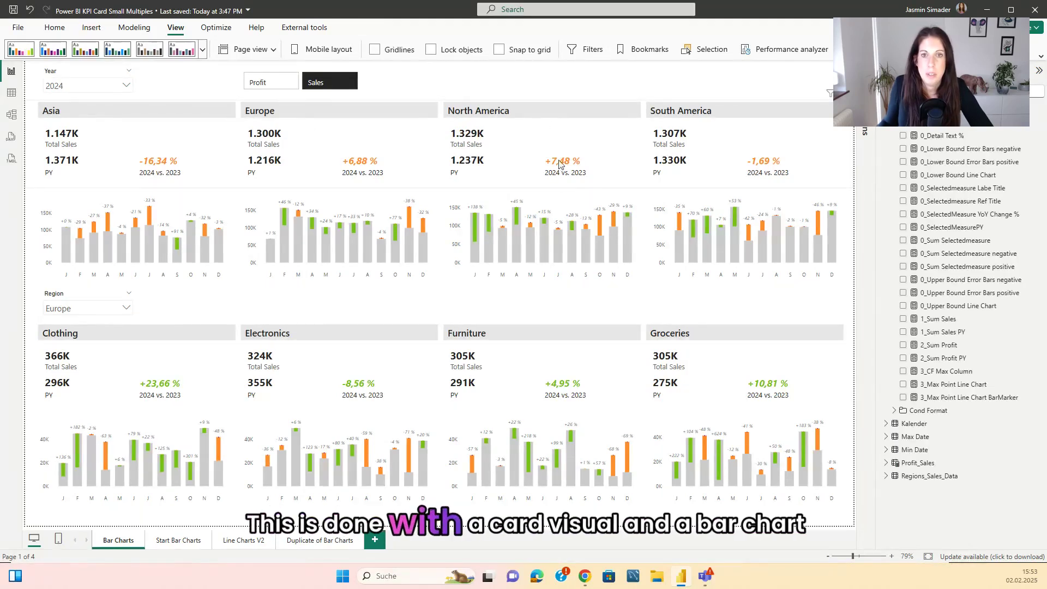
click(546, 133)
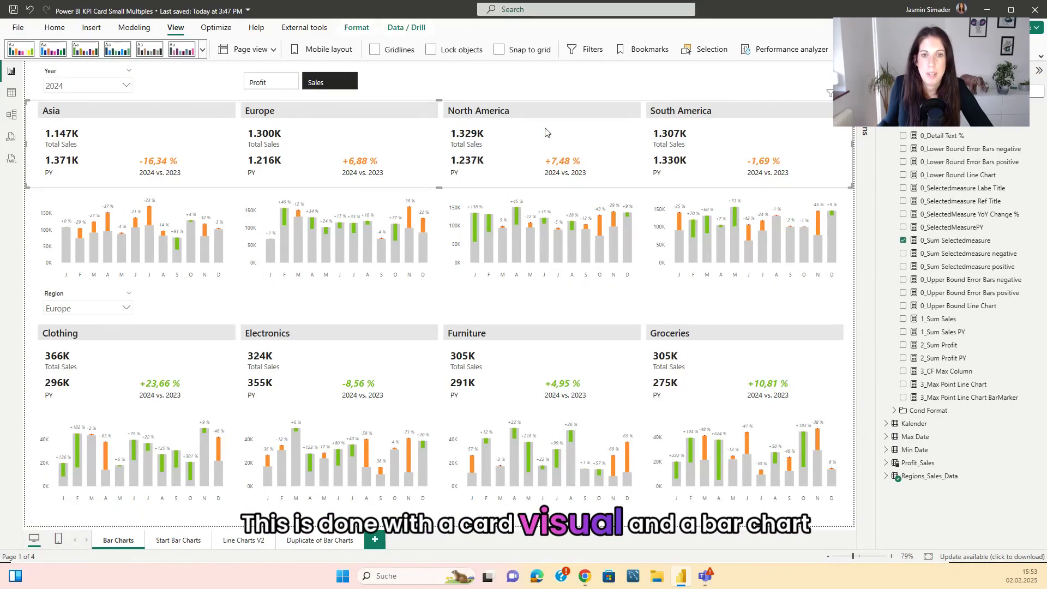
click(486, 203)
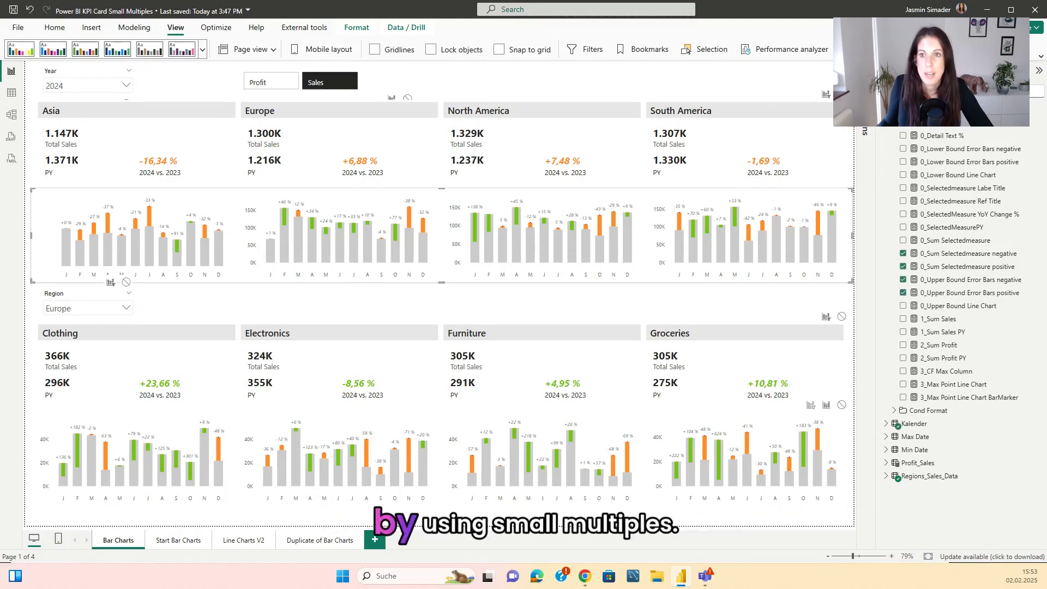
click(865, 71)
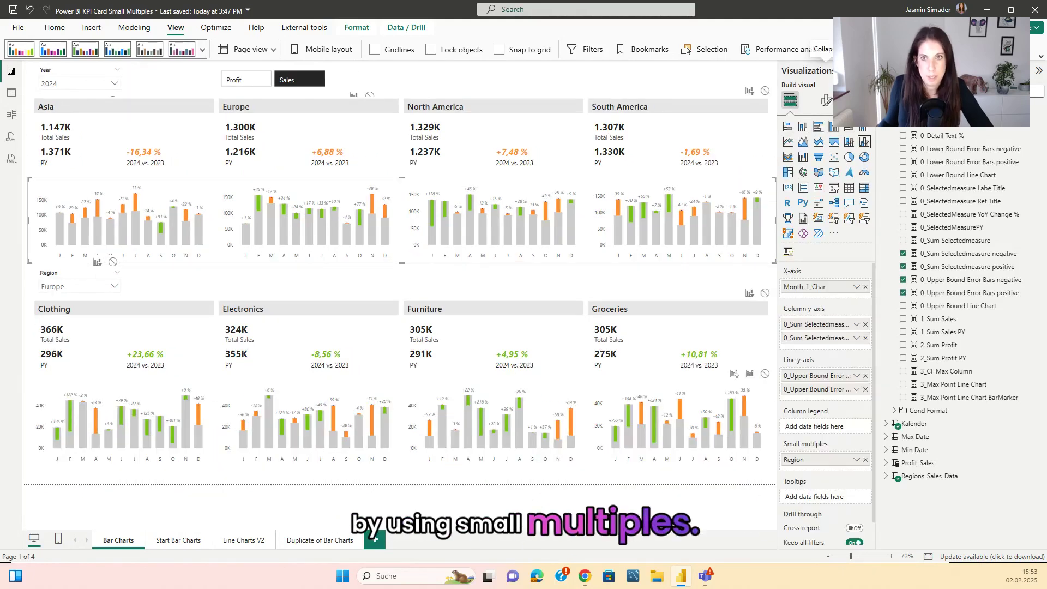
click(600, 81)
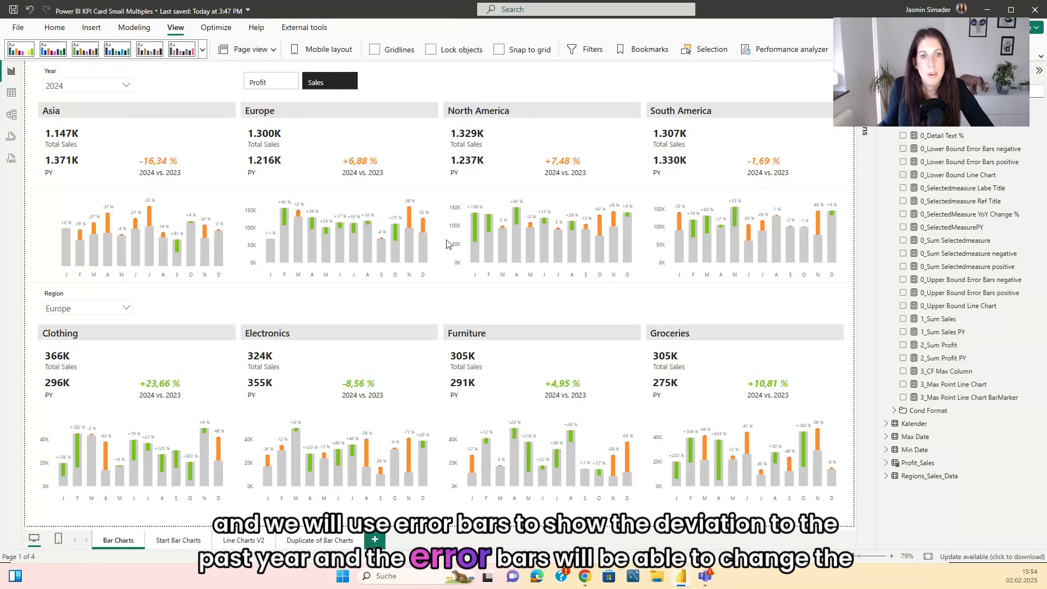
mouse_move(290, 229)
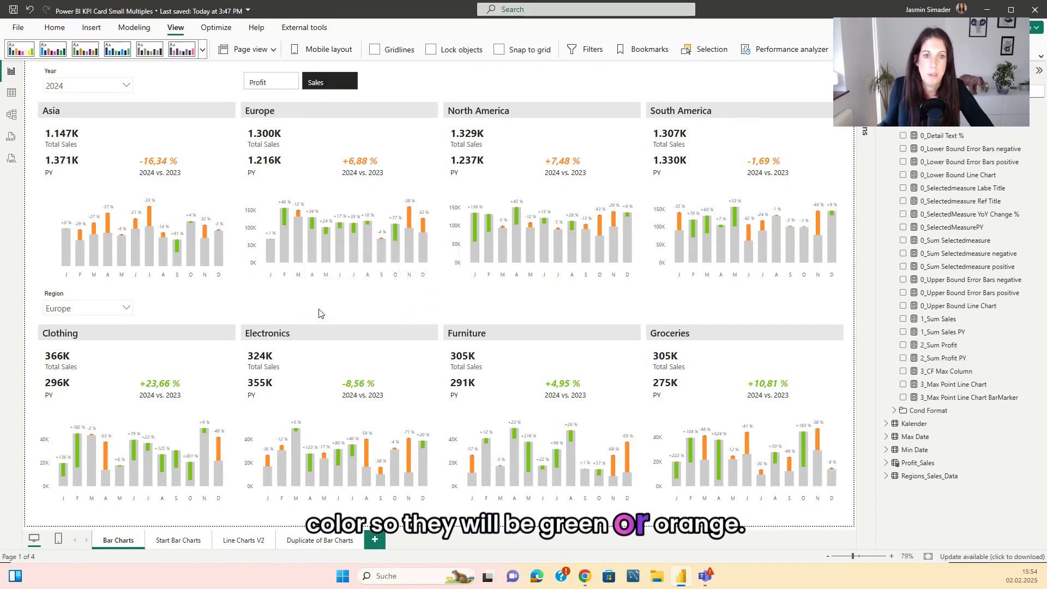
On the Start Bar Charts page, insert a wide Card (new) visual showing 0_Sum Selectedmeasure and review that measure's formula.
click(180, 540)
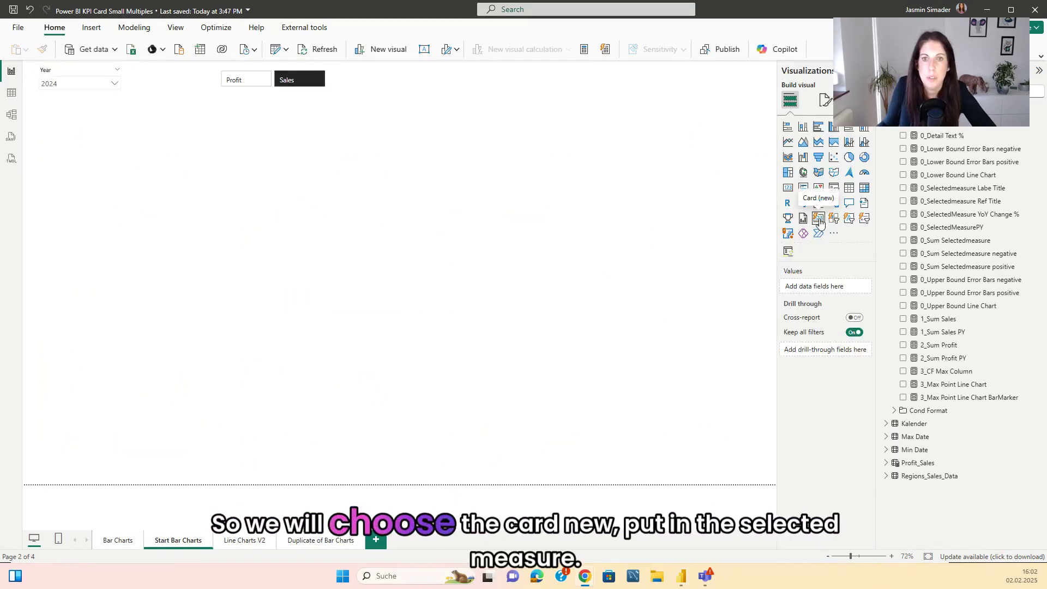
click(817, 218)
drag(117, 174, 658, 263)
drag(977, 247, 374, 208)
click(980, 246)
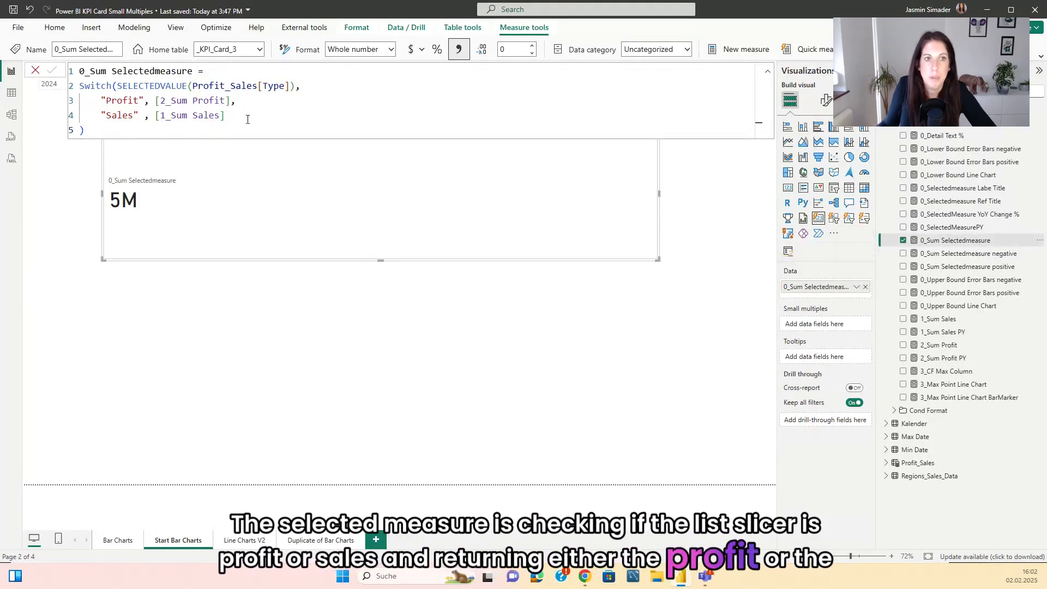
click(584, 187)
Set the font of the card's callout value to Segoe UI, size 20.
click(826, 100)
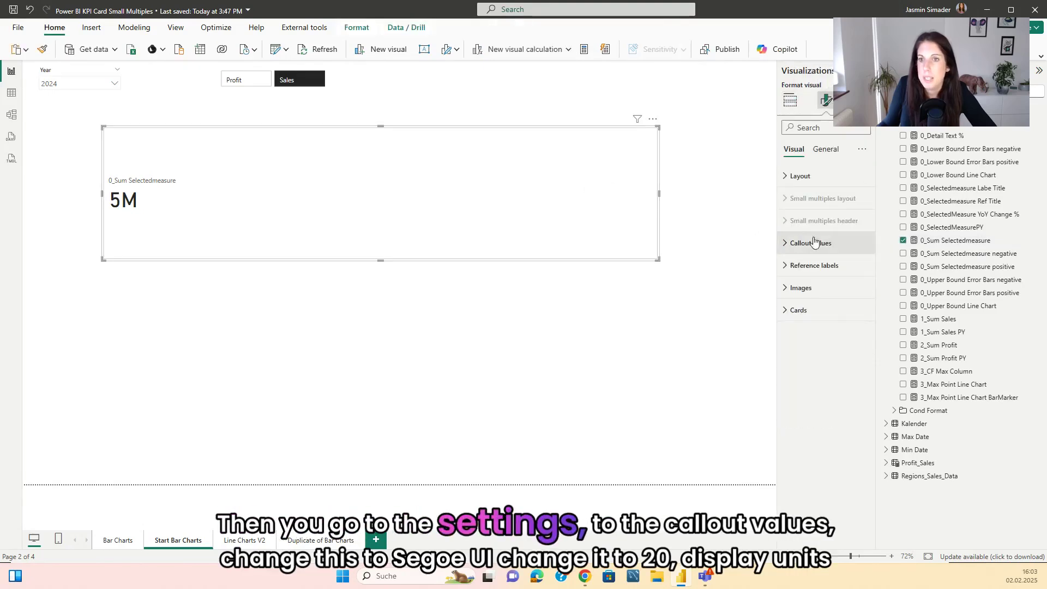
click(788, 244)
scroll(823, 275, down, 2)
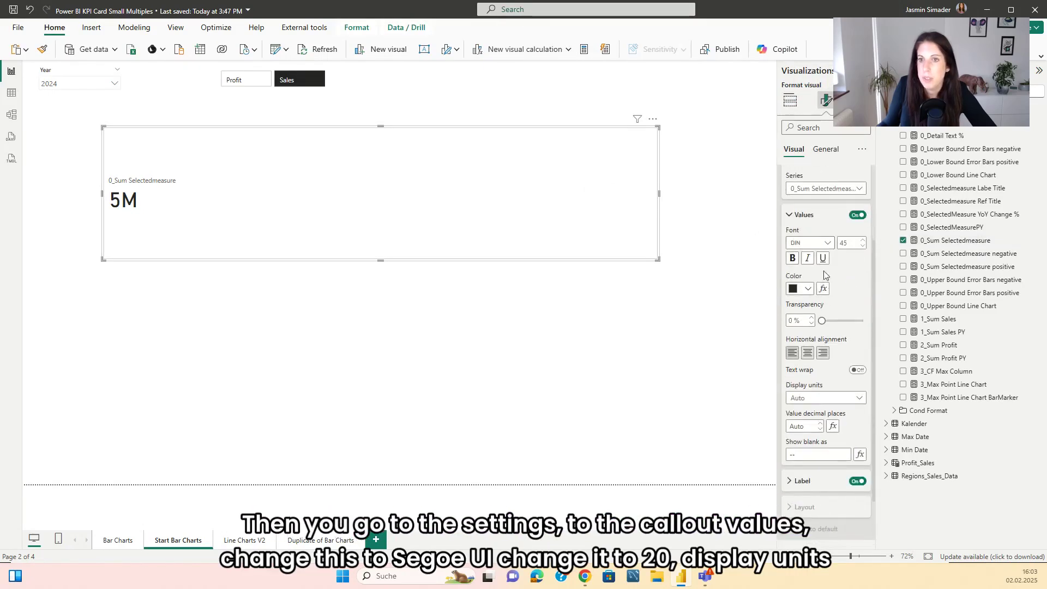
click(829, 243)
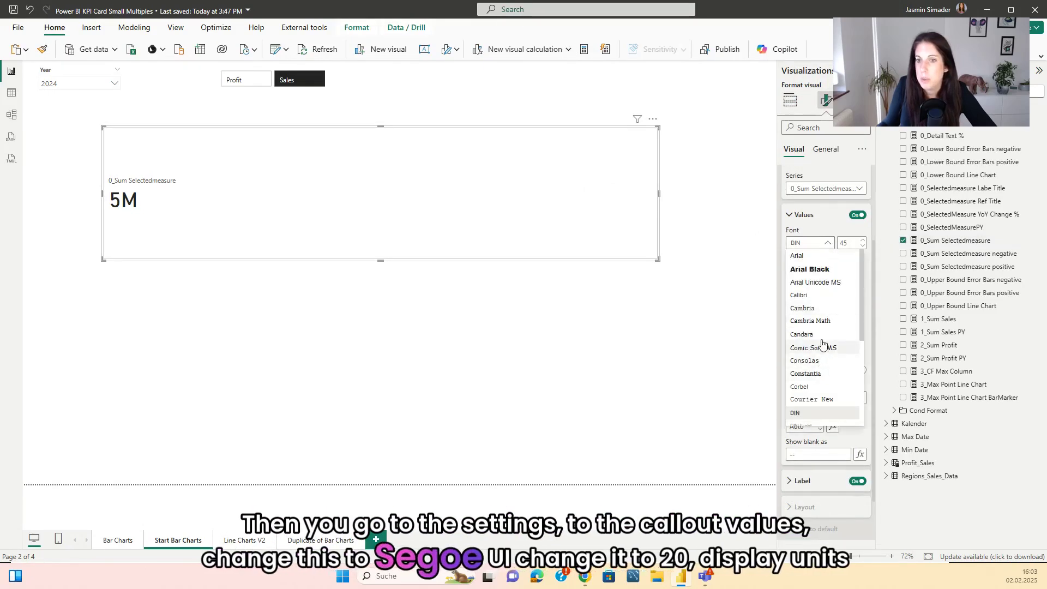
scroll(834, 341, down, 2)
click(803, 357)
click(851, 243)
text(20)
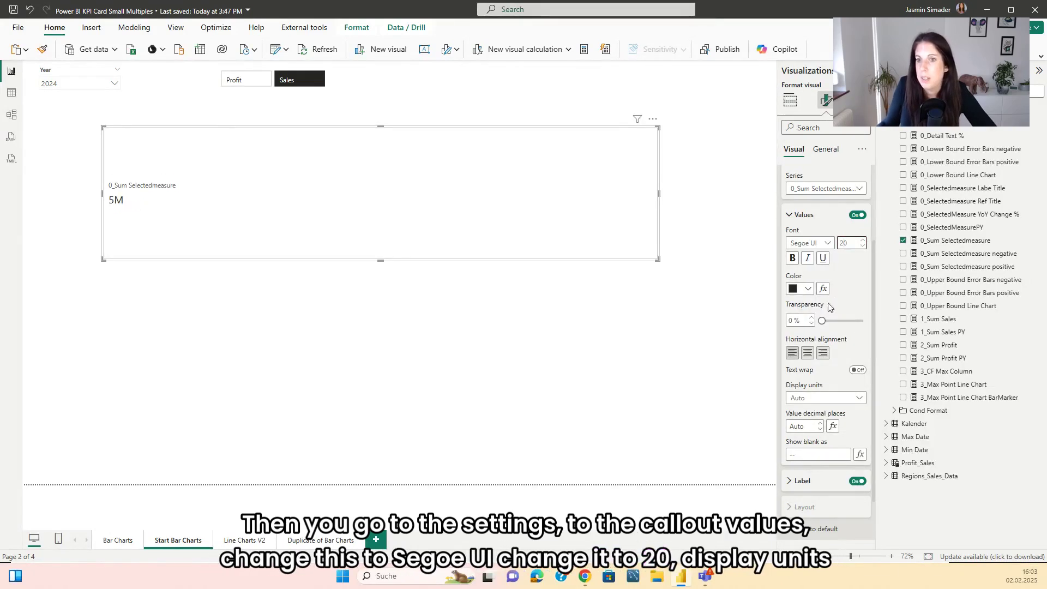
Set the callout value's display units to None with 0 decimal places.
scroll(817, 276, down, 1)
click(815, 337)
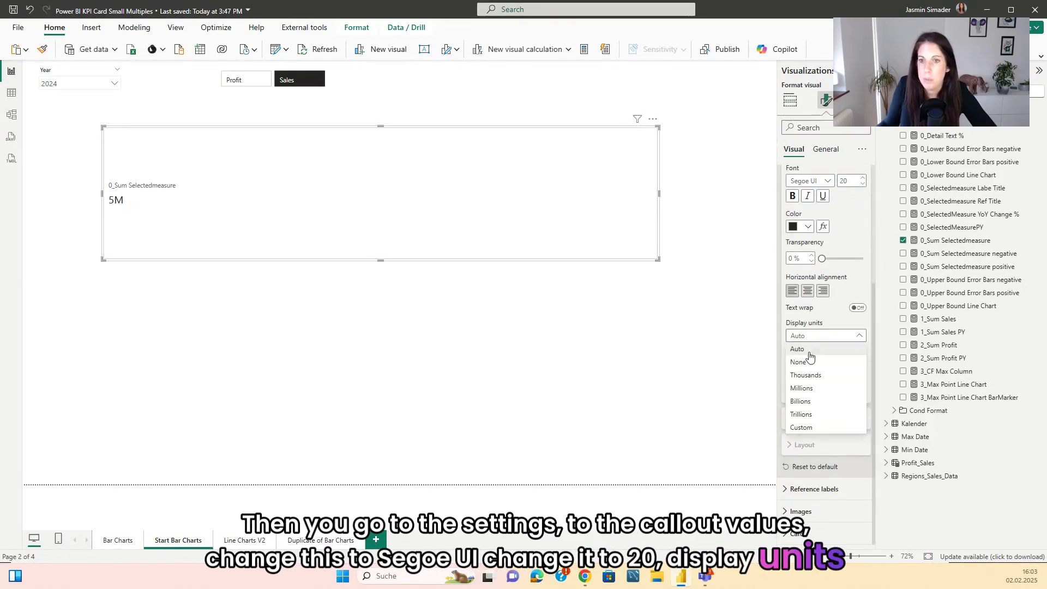
click(808, 364)
text(0)
Change the callout label's text to "Total Sales" and position it below the value.
click(802, 418)
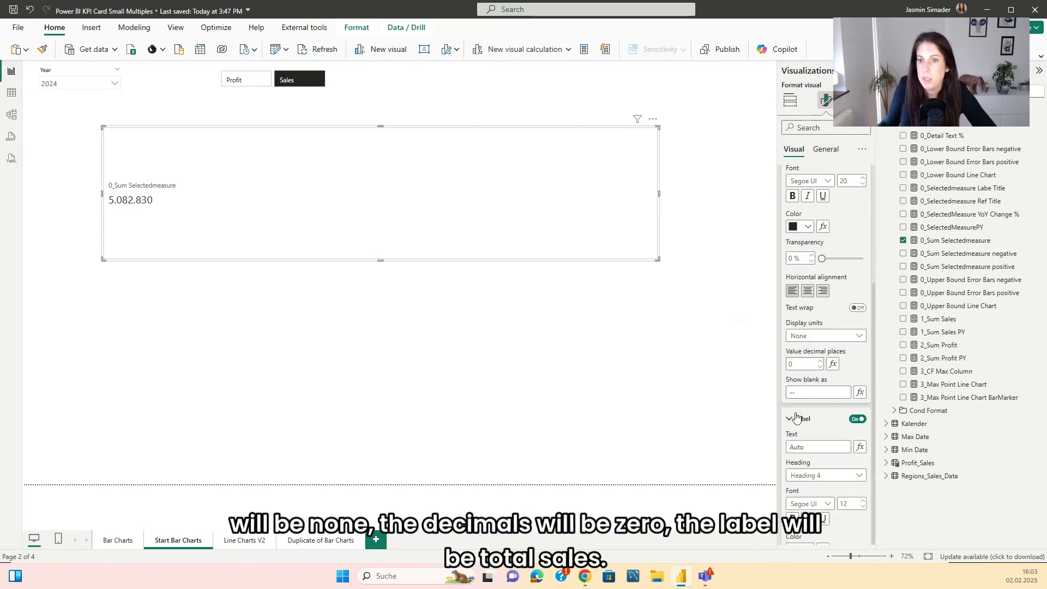
scroll(804, 382, down, 2)
click(821, 338)
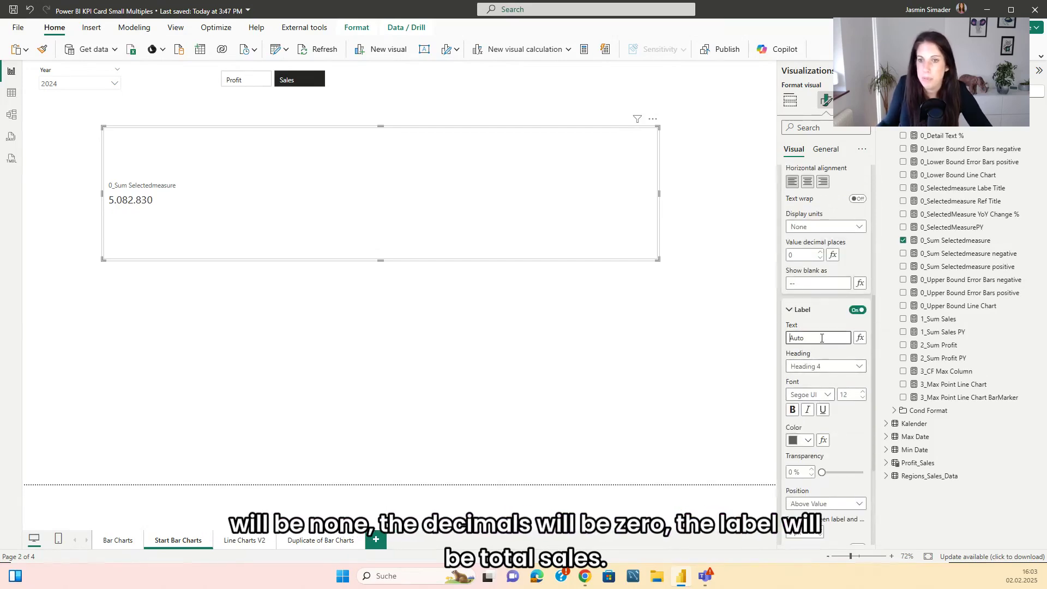
text(Total Sales)
click(826, 505)
click(812, 517)
Show the callout value in Thousands and set its font to Segoe UI Semibold.
scroll(839, 354, down, 2)
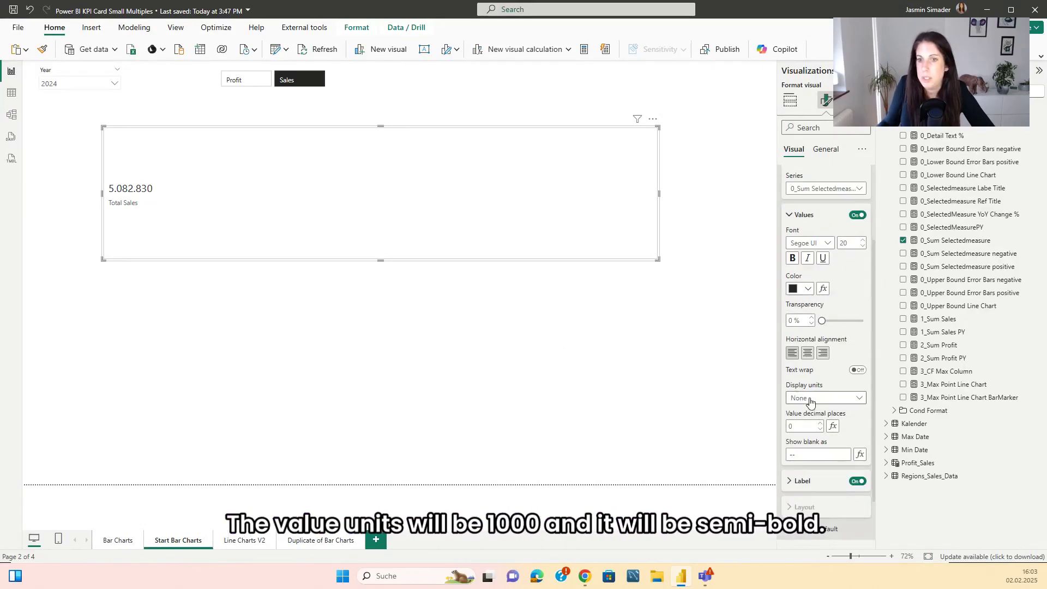
click(821, 399)
click(817, 437)
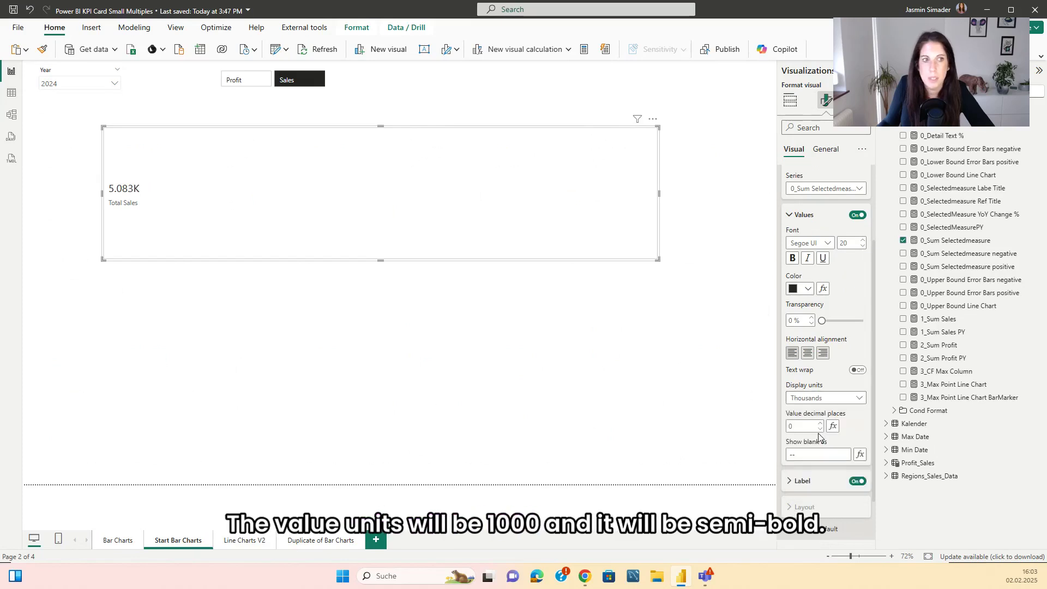
click(810, 243)
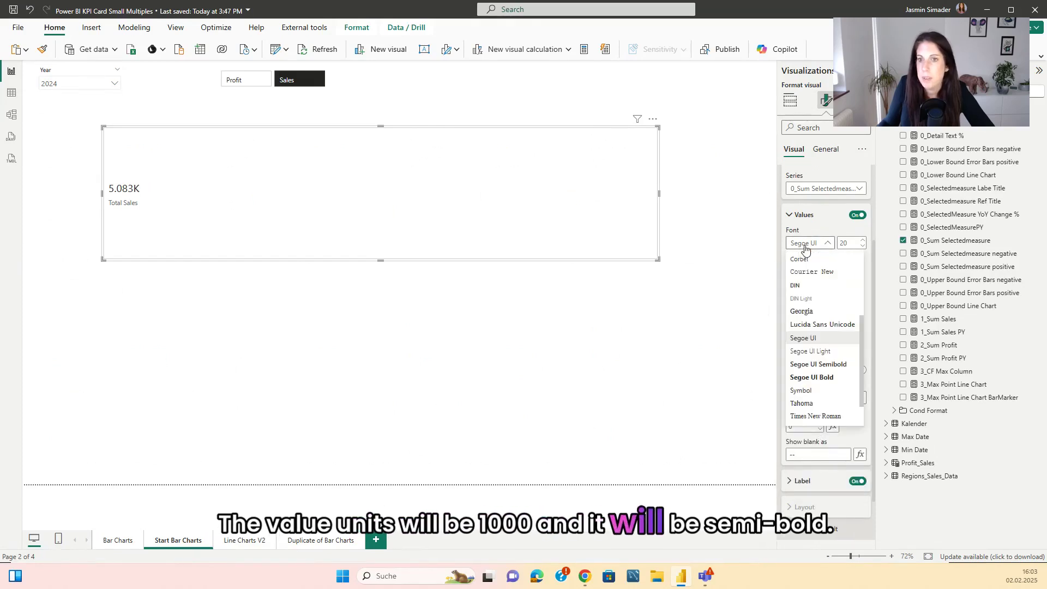
click(818, 364)
click(824, 297)
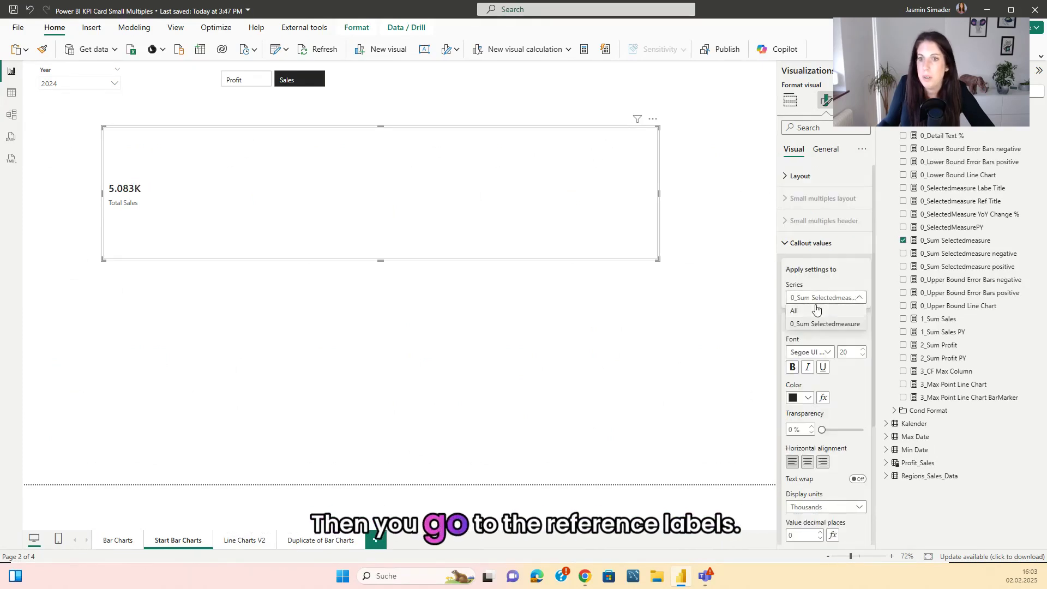
click(824, 324)
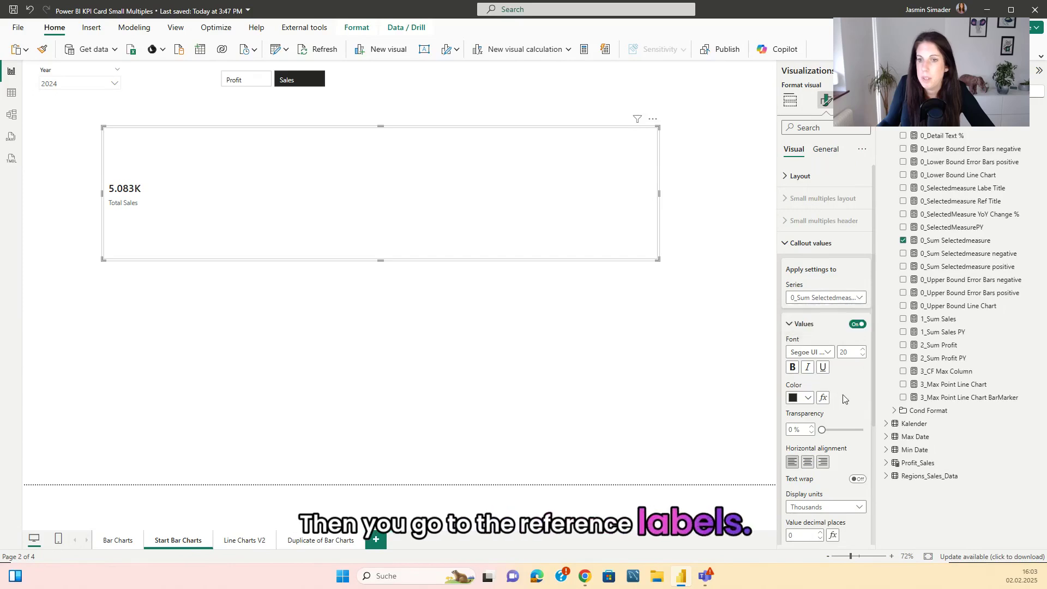
Add 0_SelectedMeasurePY and 0_SelectedMeasure YoY Change % as reference labels for the 0_Sum Selectedmeasure series.
scroll(823, 327, down, 5)
click(817, 326)
click(813, 352)
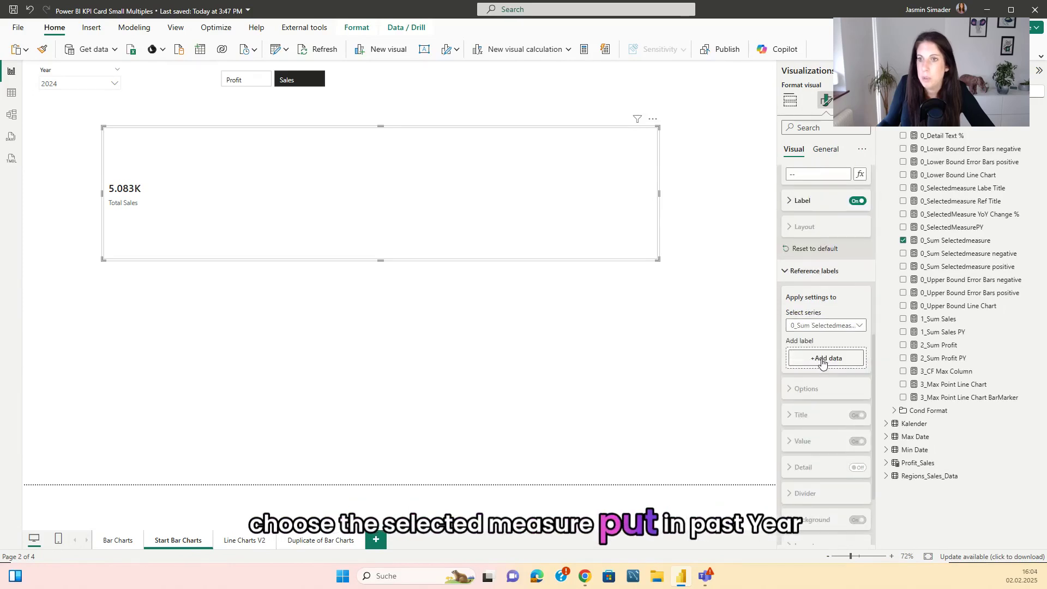
click(826, 358)
text(Py)
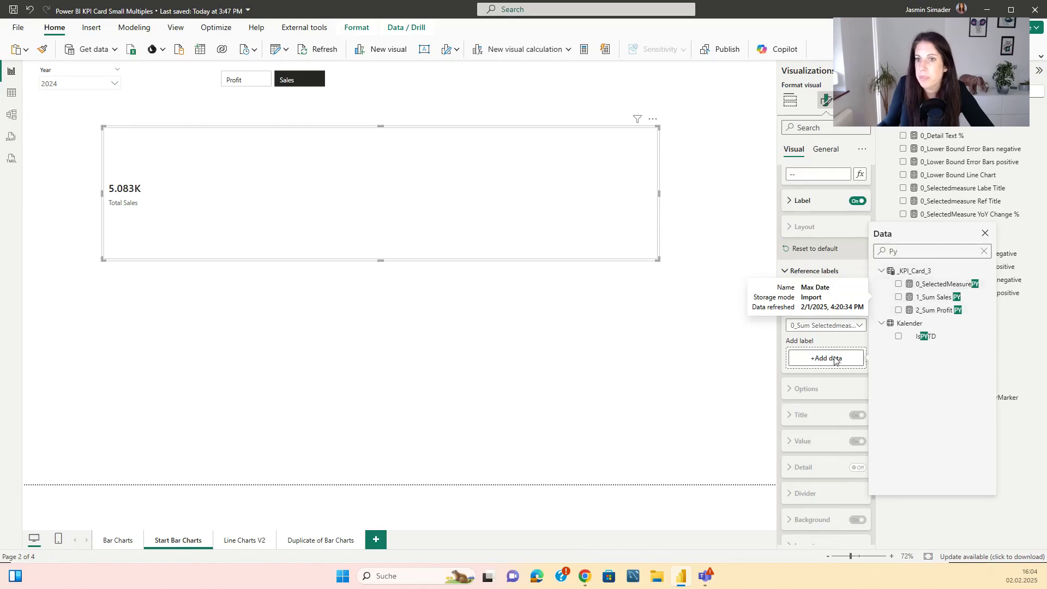
click(926, 284)
text(Yoy)
click(921, 284)
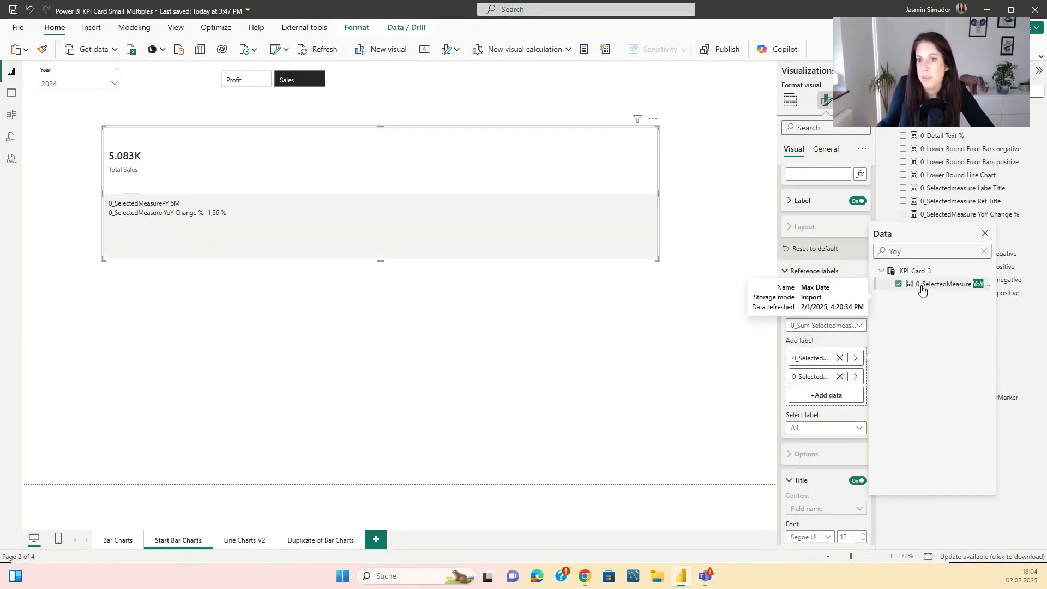
Apply the reference label settings to all series and set the layout arrangement to Columns.
click(832, 343)
click(824, 325)
click(816, 338)
scroll(813, 393, down, 3)
click(808, 442)
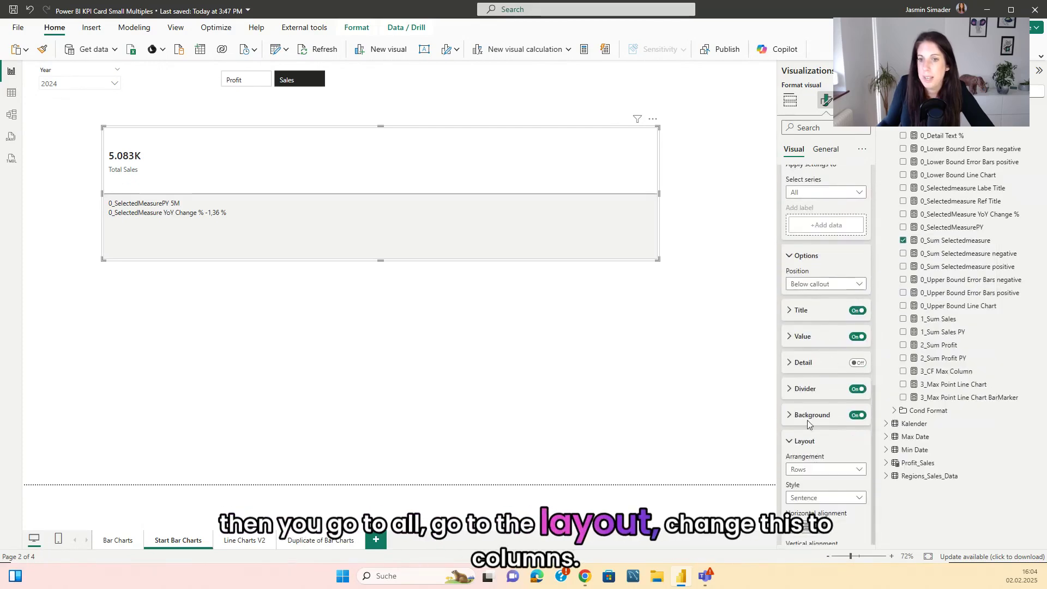
scroll(812, 414, down, 2)
click(826, 360)
click(813, 388)
Set the outer padding of the reference labels to 0 px.
click(806, 467)
scroll(806, 468, down, 2)
double_click(792, 465)
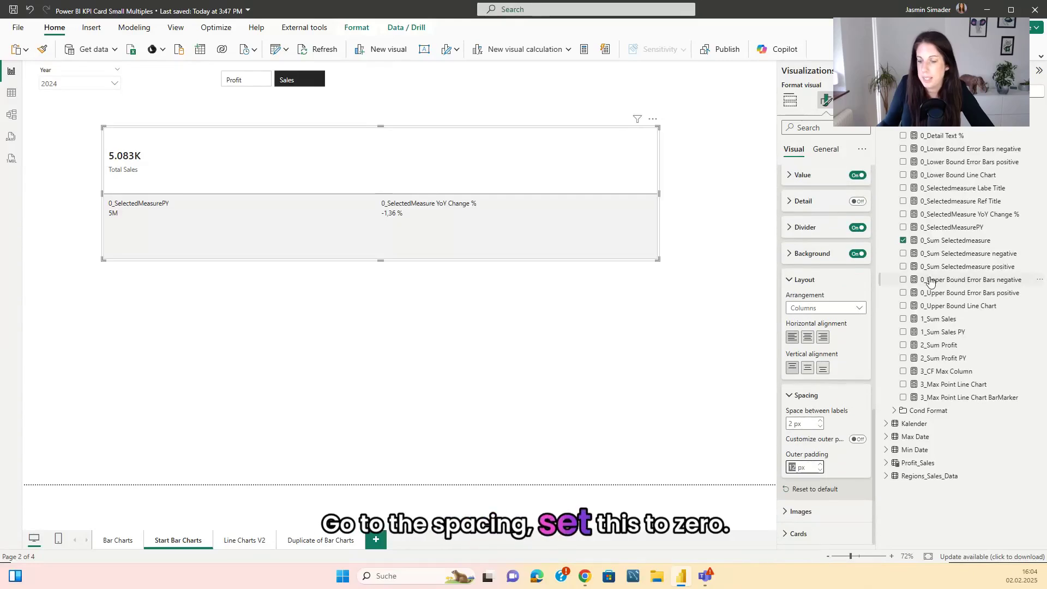
text(0)
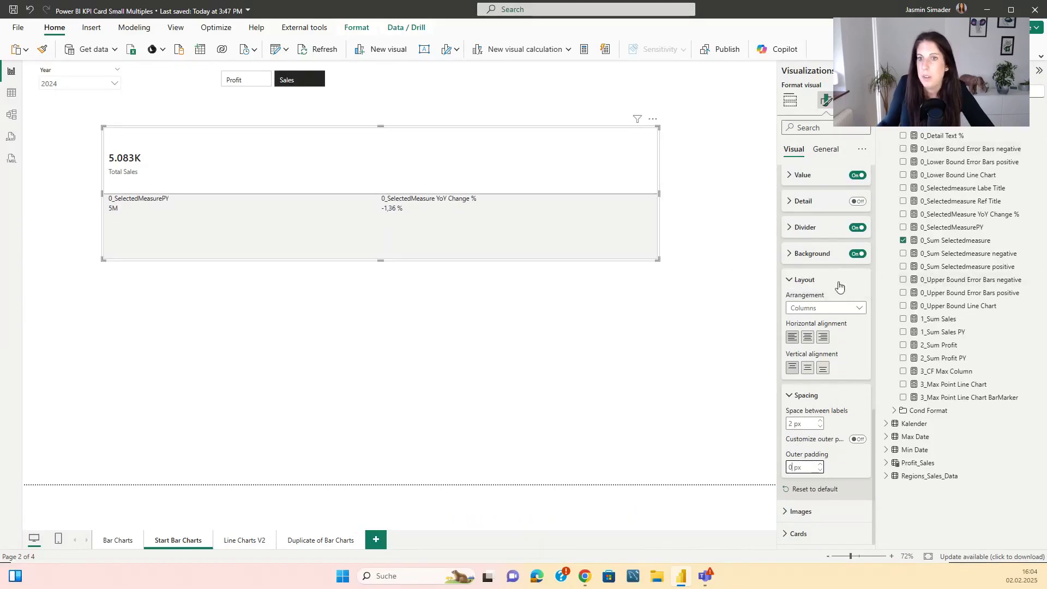
Make the reference labels' divider 100 % transparent and turn off their background.
scroll(819, 269, up, 1)
click(797, 282)
drag(823, 340, 878, 346)
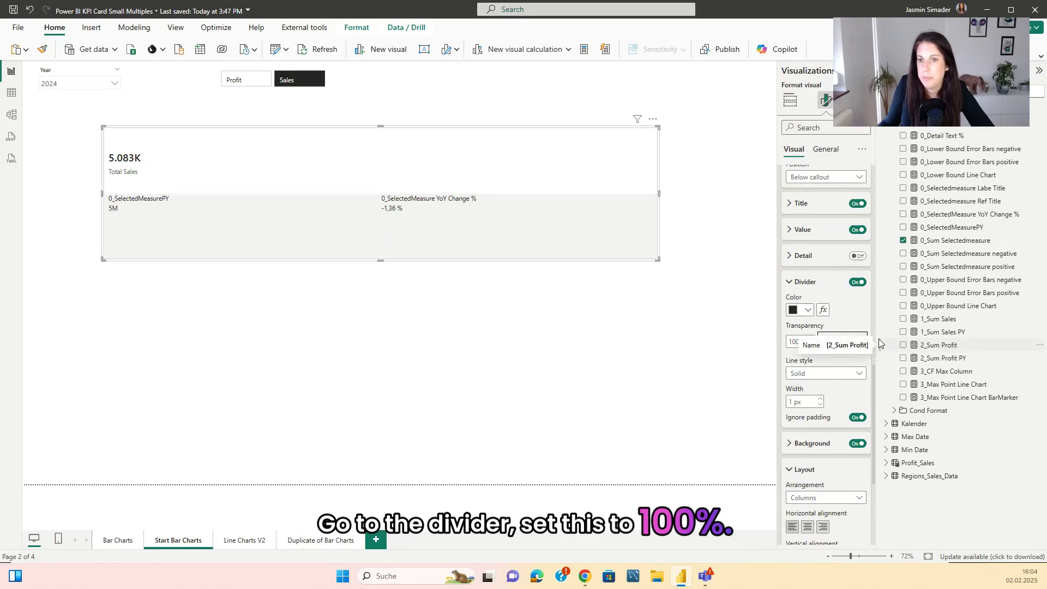
click(857, 444)
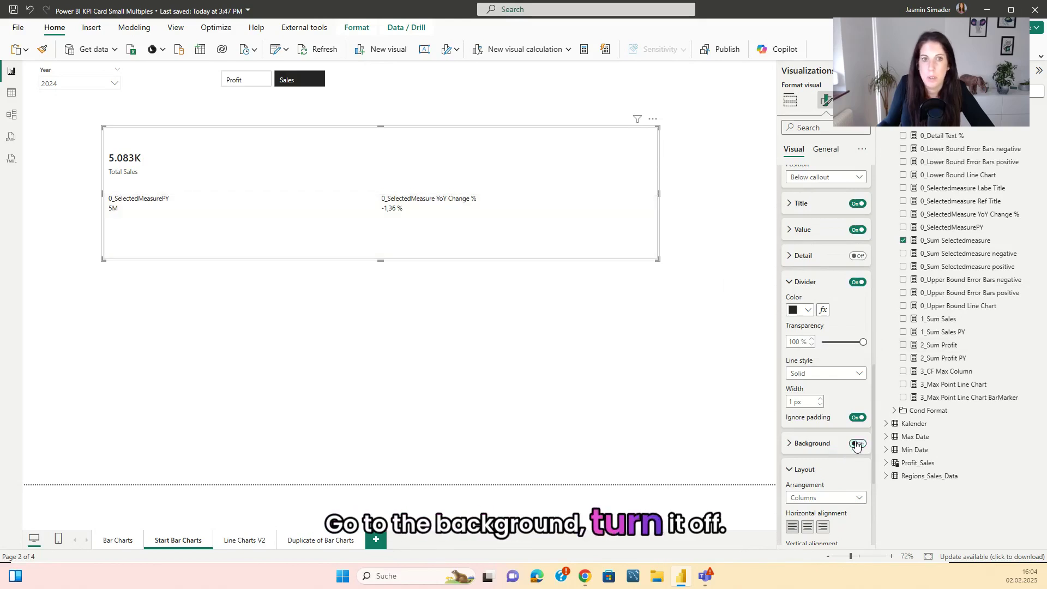
Turn off the title of the 0_SelectedMeasurePY reference label under the 0_Sum Selectedmeasure series.
scroll(809, 361, up, 5)
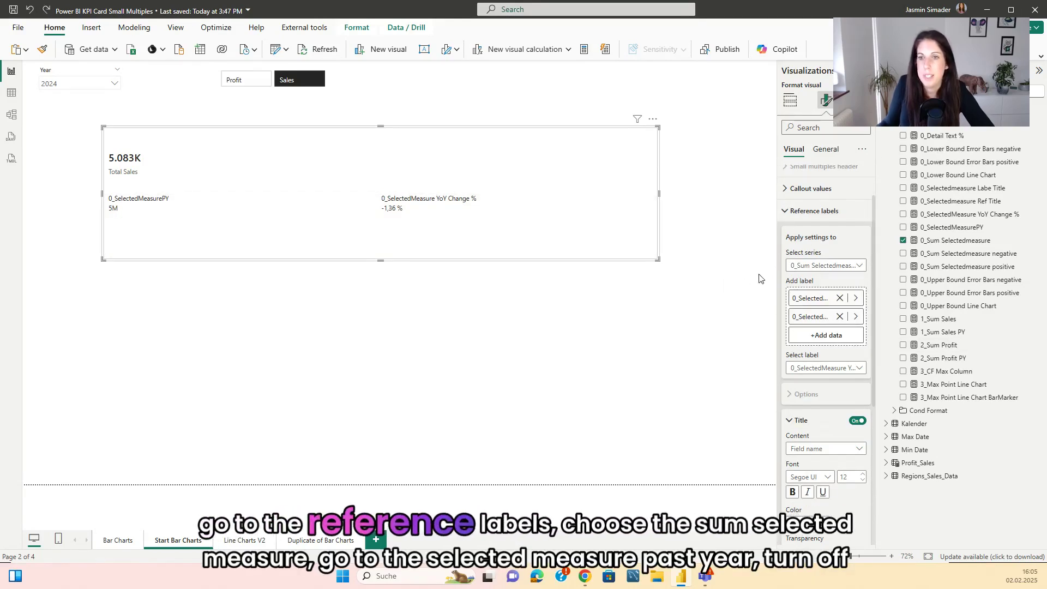
scroll(829, 277, down, 2)
click(818, 260)
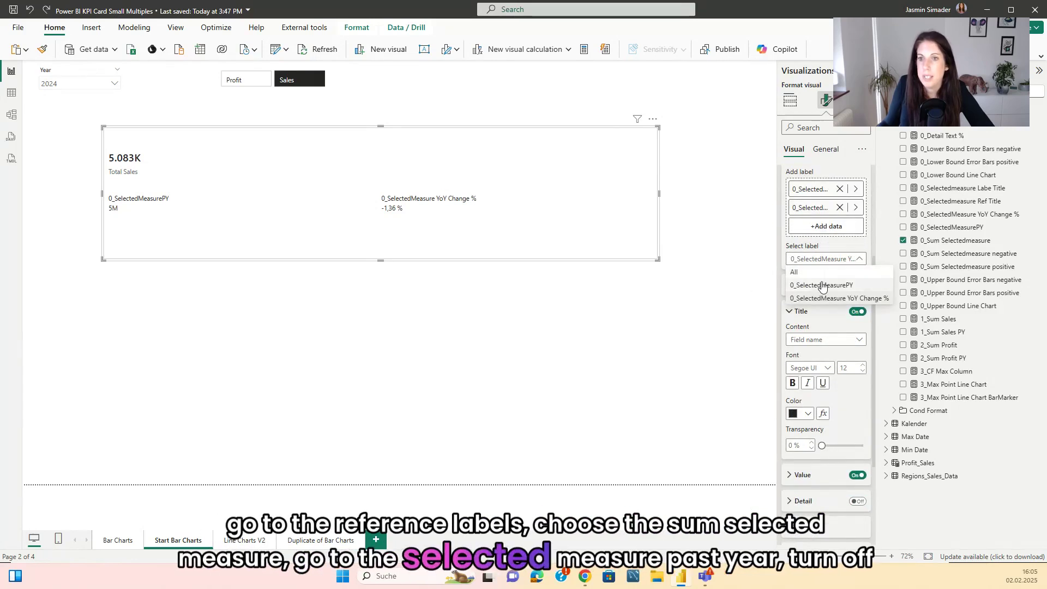
click(821, 278)
scroll(823, 283, down, 2)
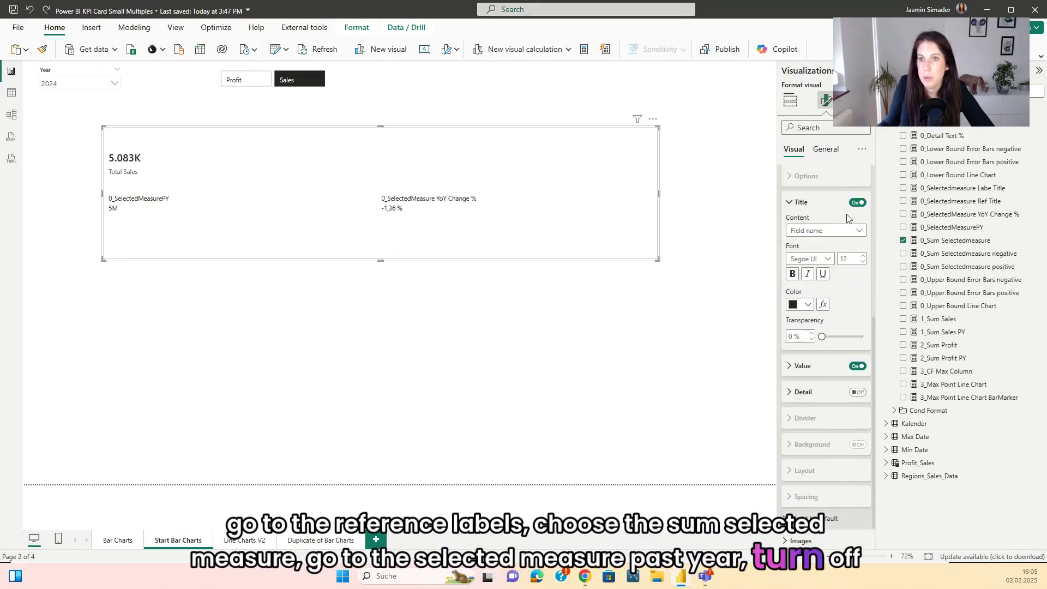
click(856, 203)
Show the 0_SelectedMeasurePY reference label's value in Thousands with 0 decimal places.
scroll(826, 333, down, 1)
click(825, 328)
scroll(825, 325, down, 3)
click(821, 279)
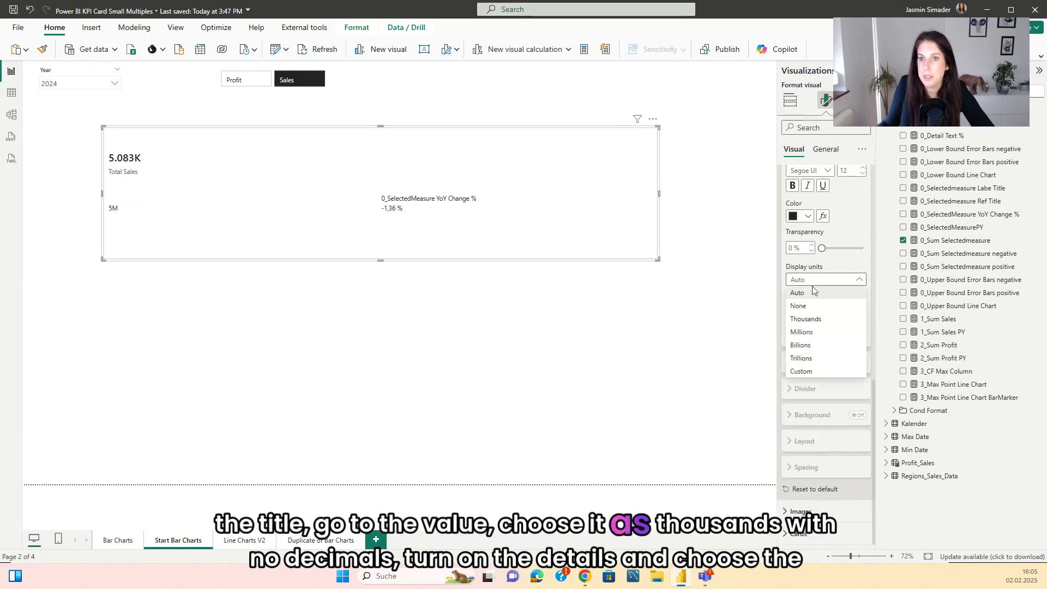
click(812, 320)
click(808, 307)
text(0)
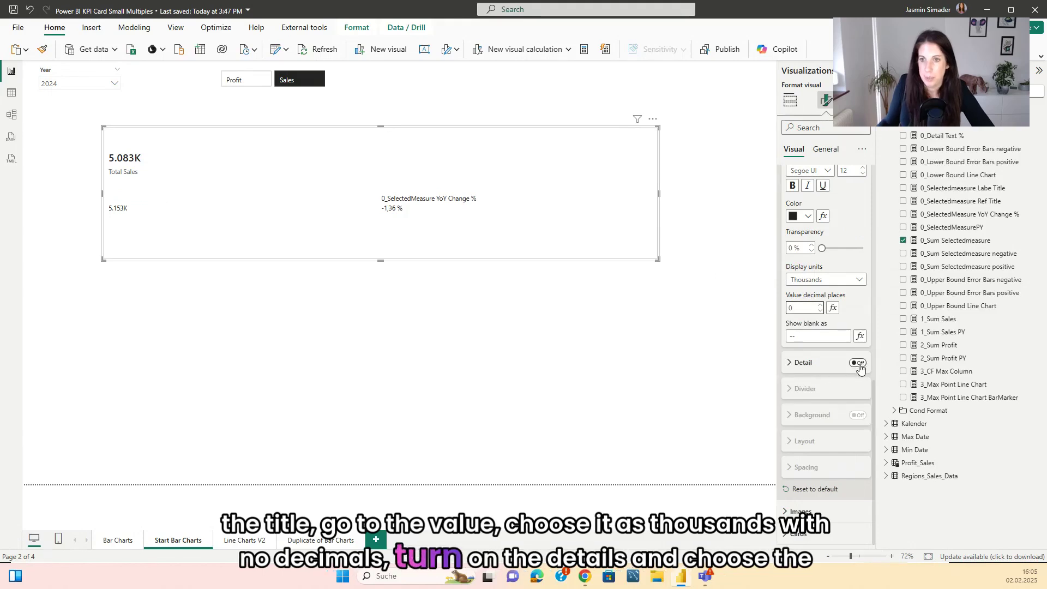
Turn on the detail of the prior-year reference label and fill it with the 0_Selectedmeasure Ref Title measure.
click(804, 364)
click(818, 395)
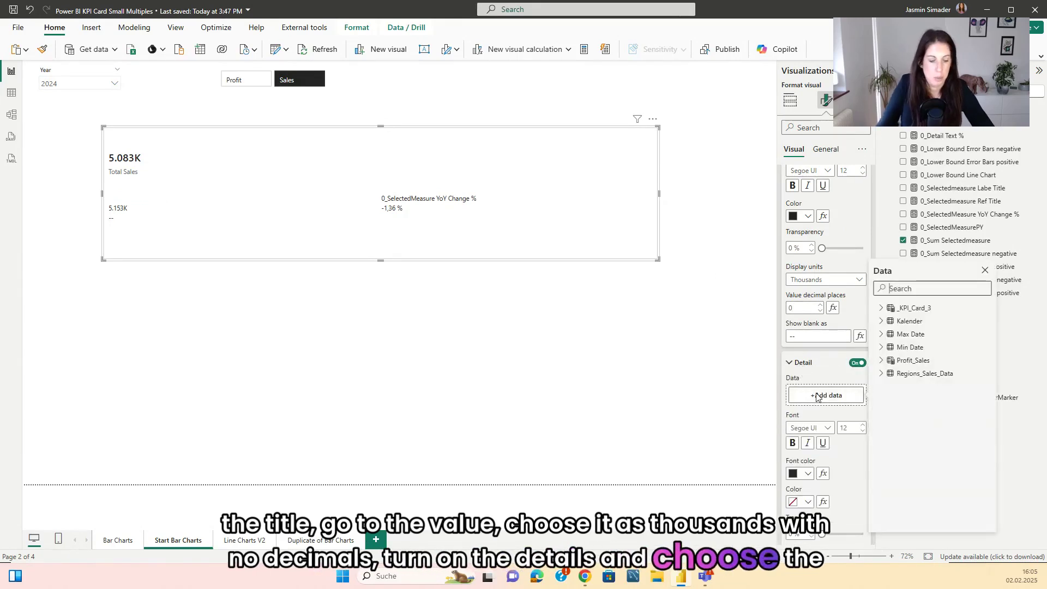
text(Ref)
click(930, 319)
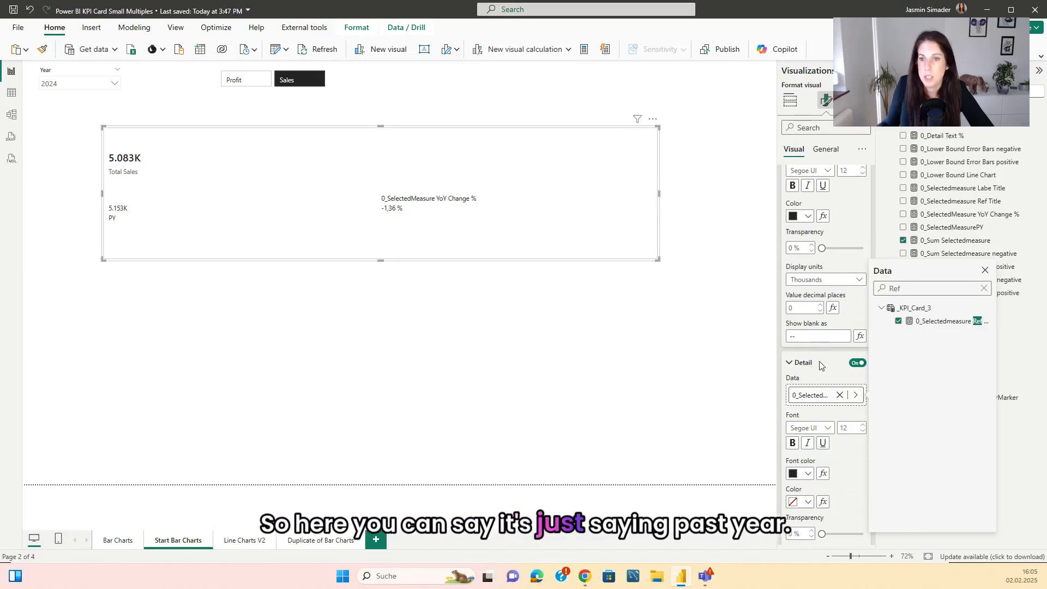
click(824, 421)
Set the prior-year reference label's value font to Segoe UI Semibold, size 18.
scroll(828, 360, down, 2)
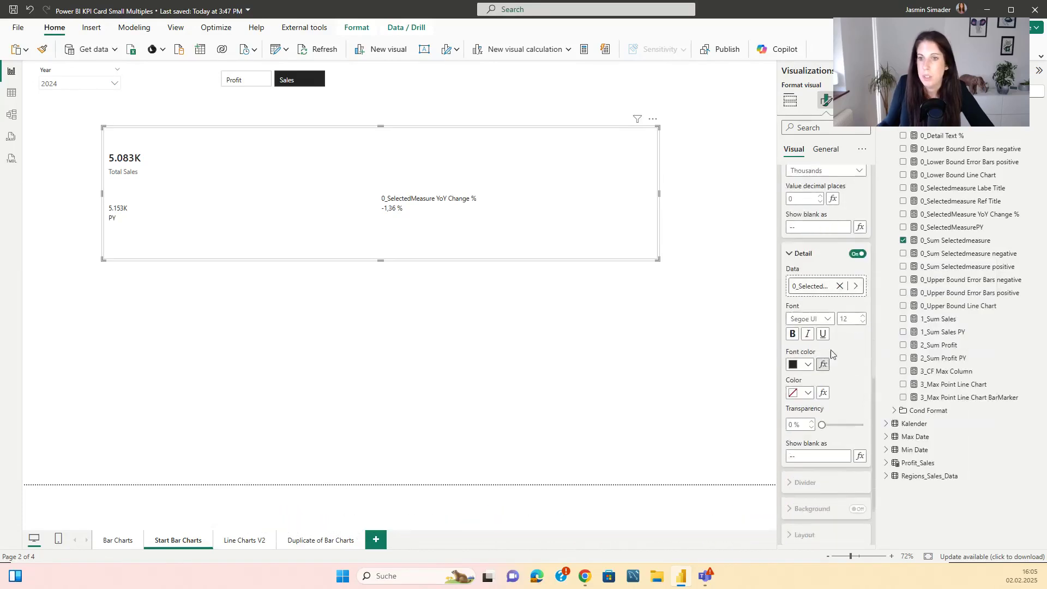
scroll(840, 316, up, 3)
click(823, 225)
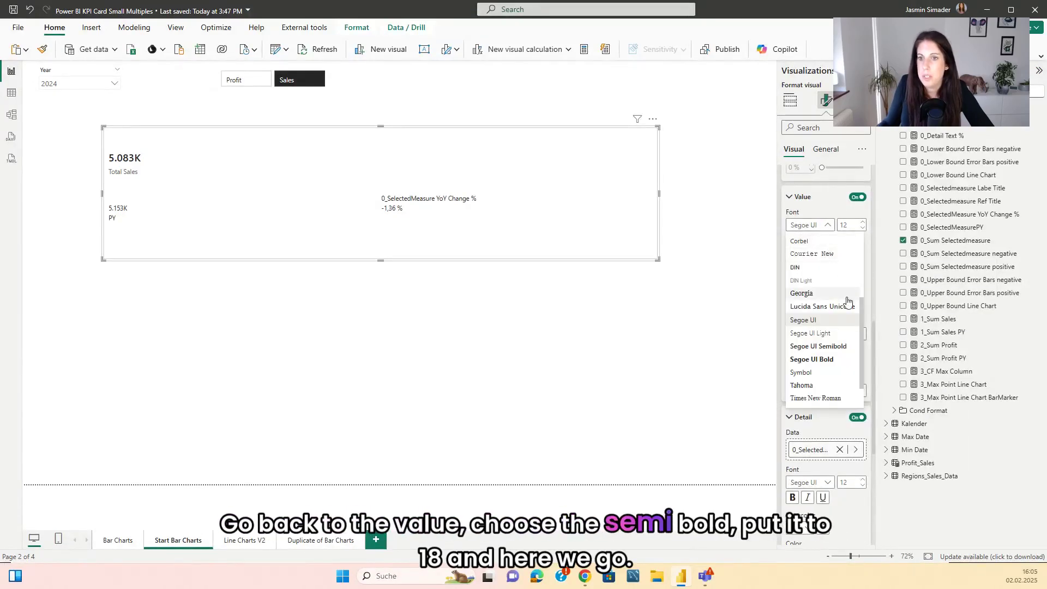
click(818, 347)
click(850, 225)
text(18)
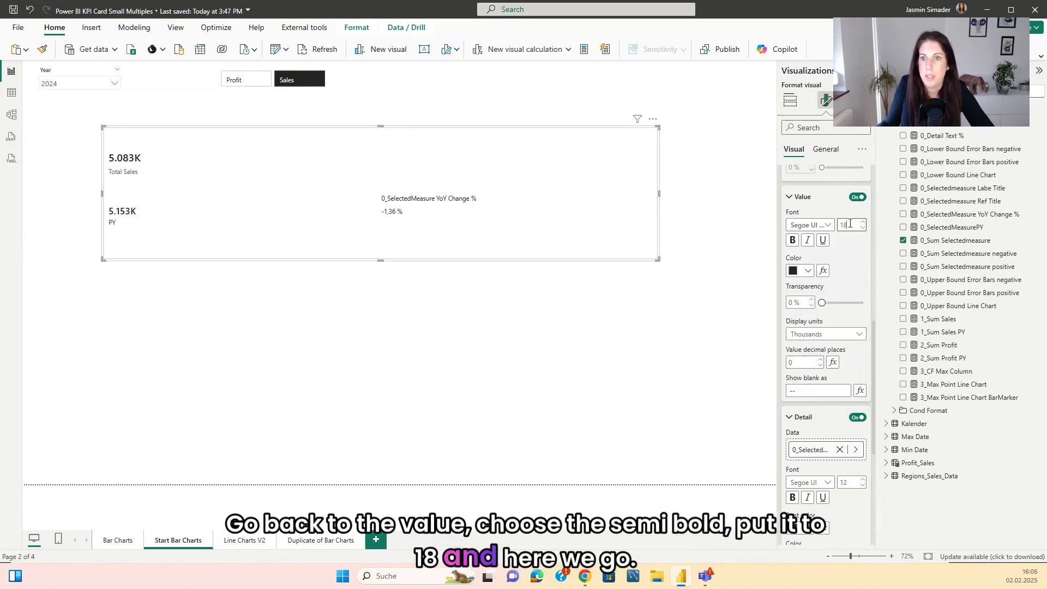
Switch the reference label settings to 0_SelectedMeasure YoY Change % and turn off its title.
scroll(842, 269, up, 4)
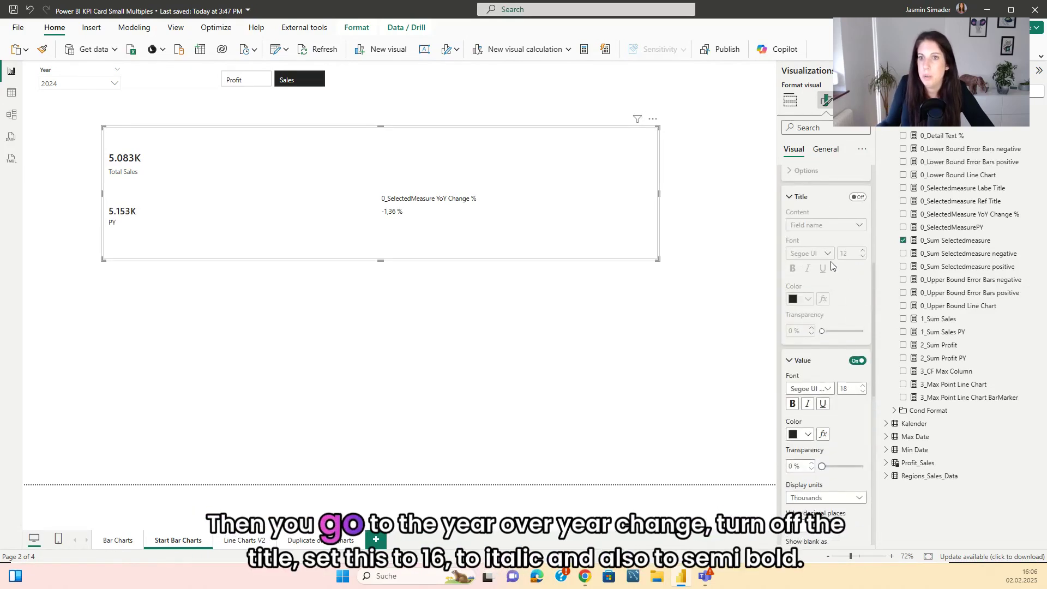
click(823, 198)
click(817, 234)
scroll(827, 289, down, 2)
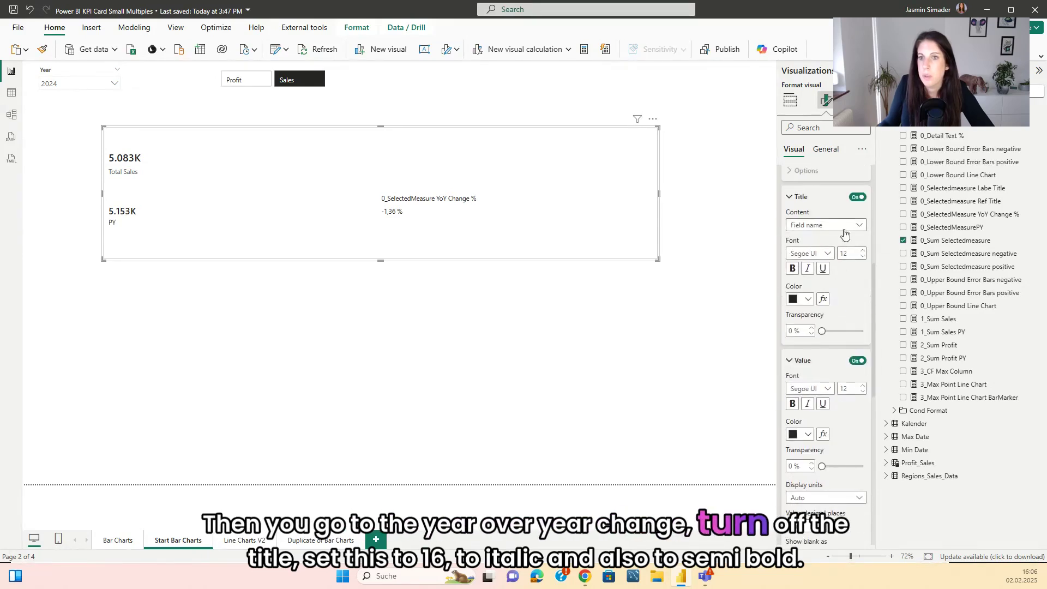
click(855, 198)
Format the YoY change label's value as italic Segoe UI Semibold, size 16.
scroll(830, 264, down, 2)
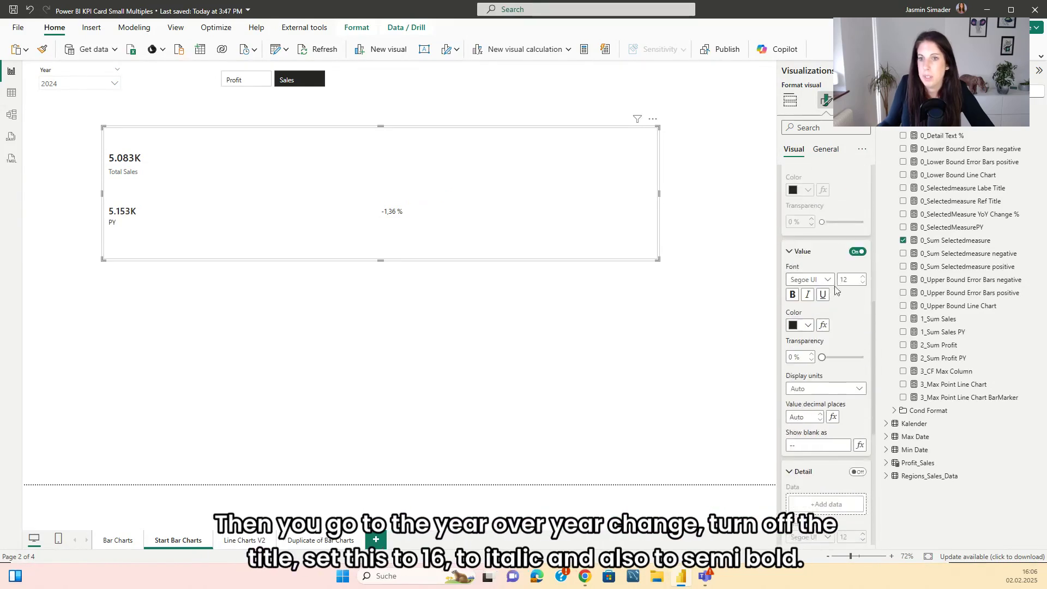
double_click(852, 280)
text(16)
key(Return)
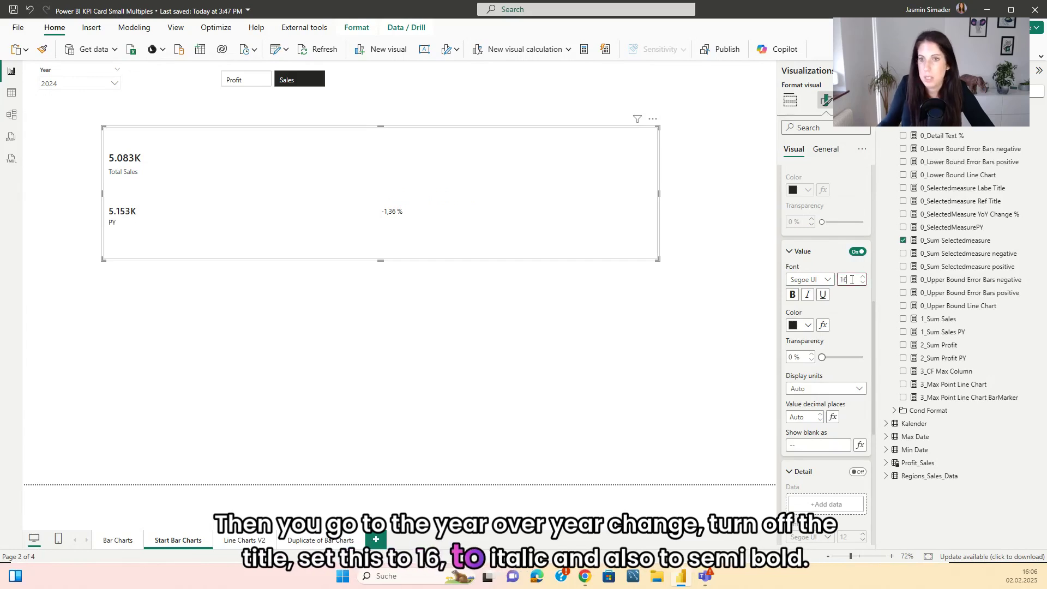
click(808, 295)
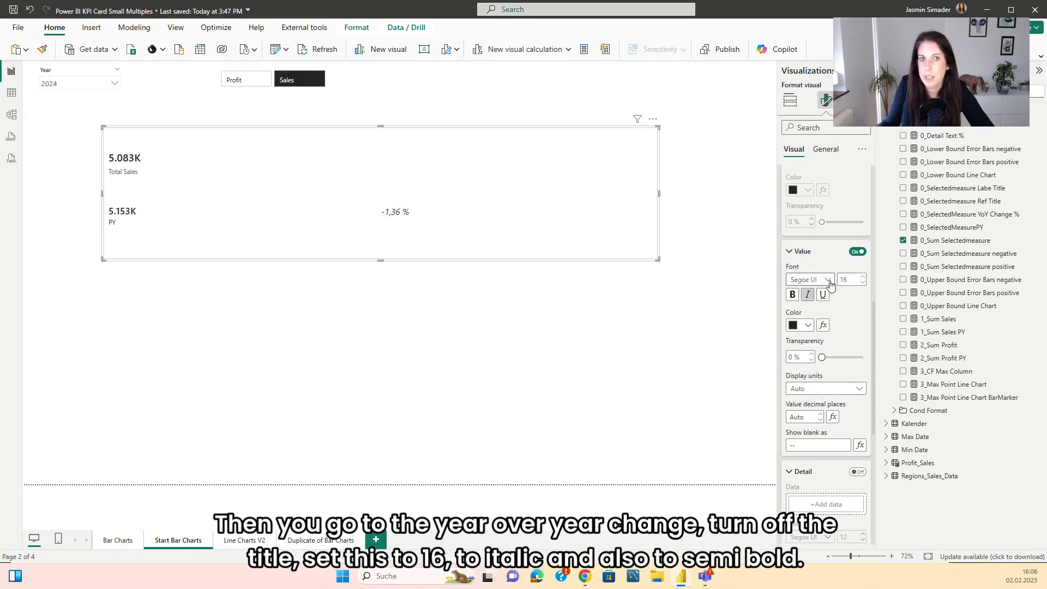
click(828, 282)
click(821, 400)
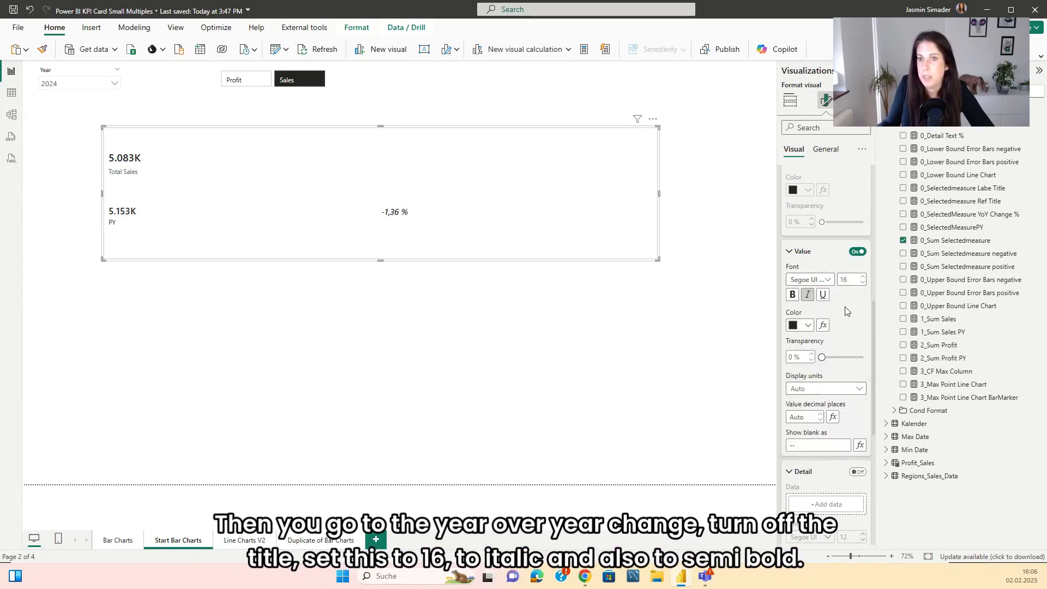
Apply conditional formatting to the YoY value's color by field value, based on the 0_CF Selectedmeasure Value measure.
scroll(846, 310, down, 1)
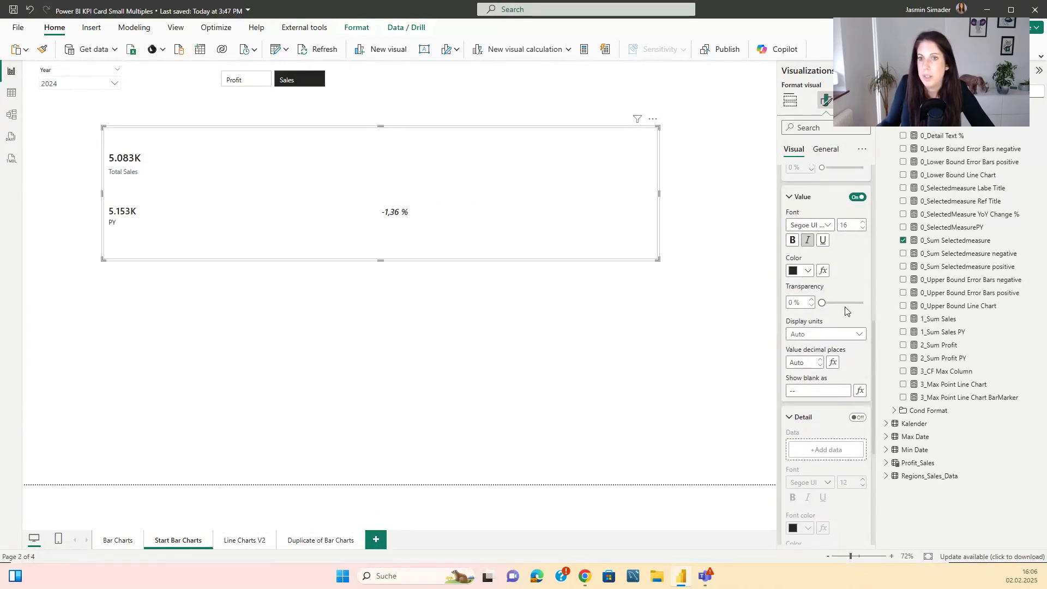
click(824, 272)
click(357, 166)
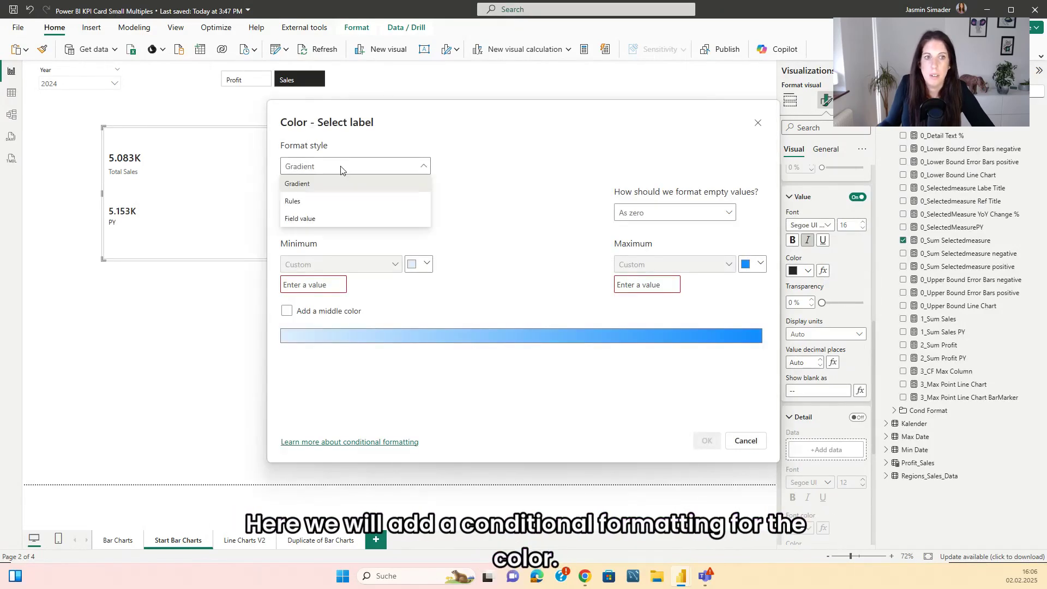
click(322, 223)
click(333, 213)
text(Cf)
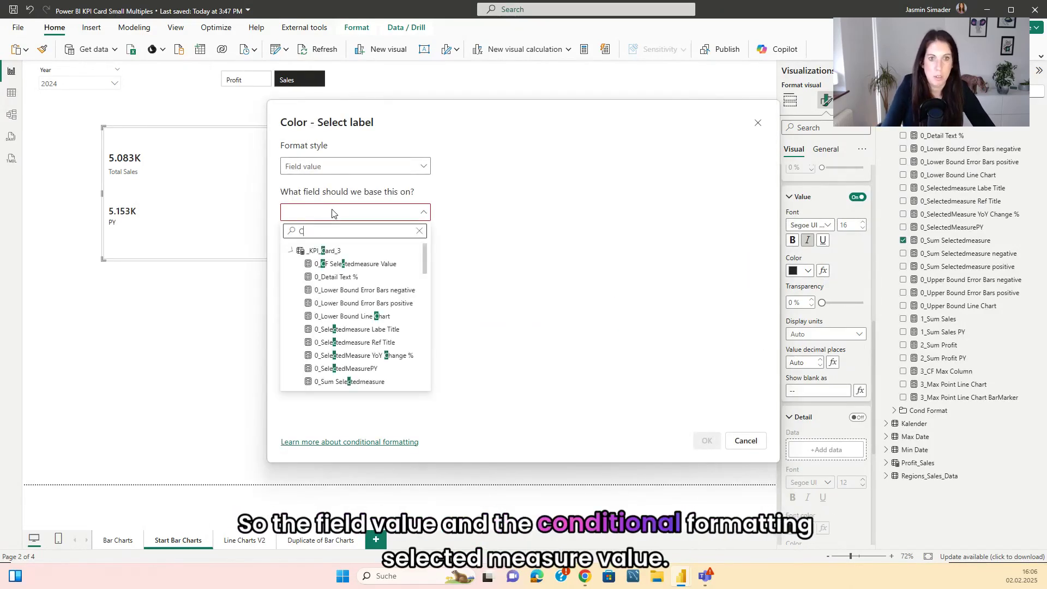
click(379, 264)
click(696, 442)
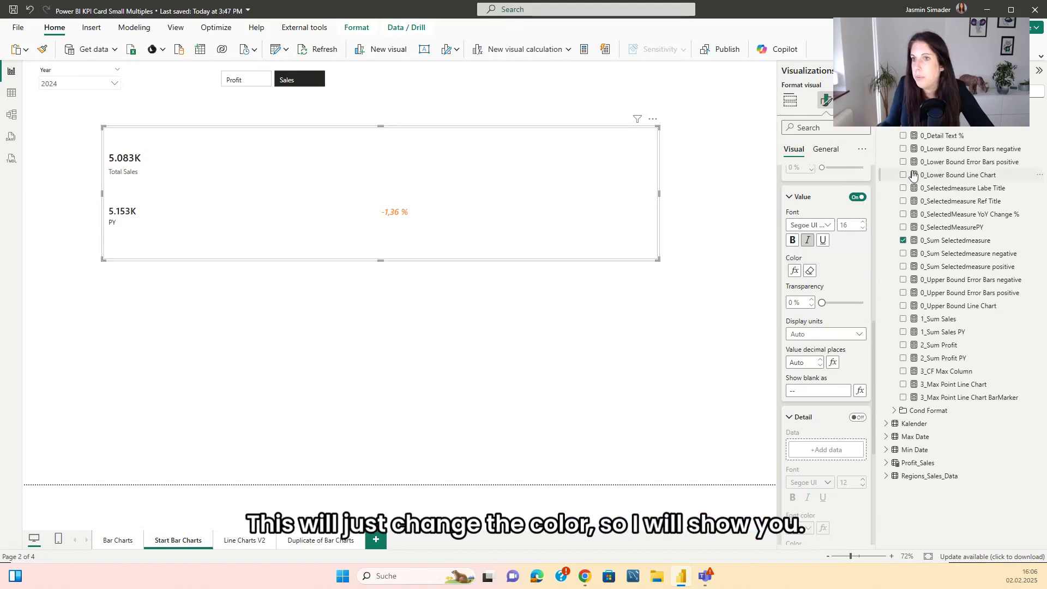
Examine the DAX formulas of the 0_CF Selectedmeasure Value and Color_Bad measures.
click(980, 126)
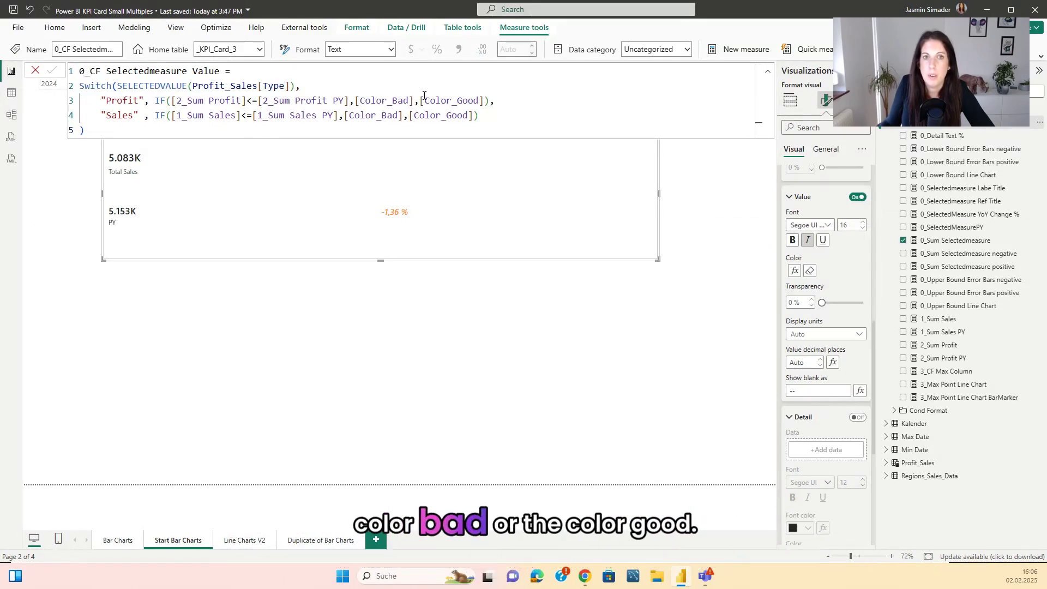
click(768, 76)
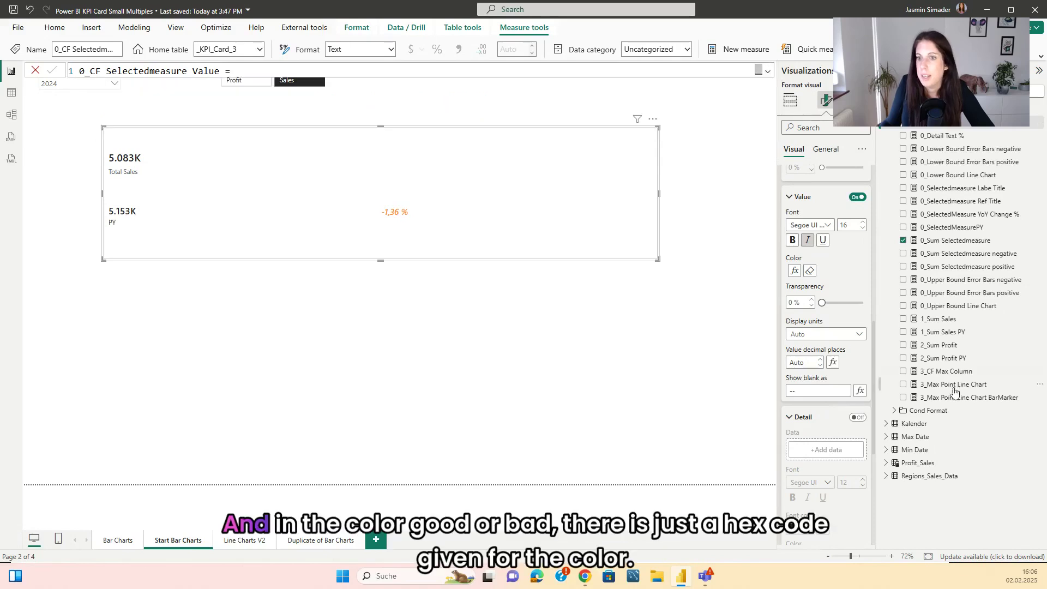
click(928, 410)
click(954, 428)
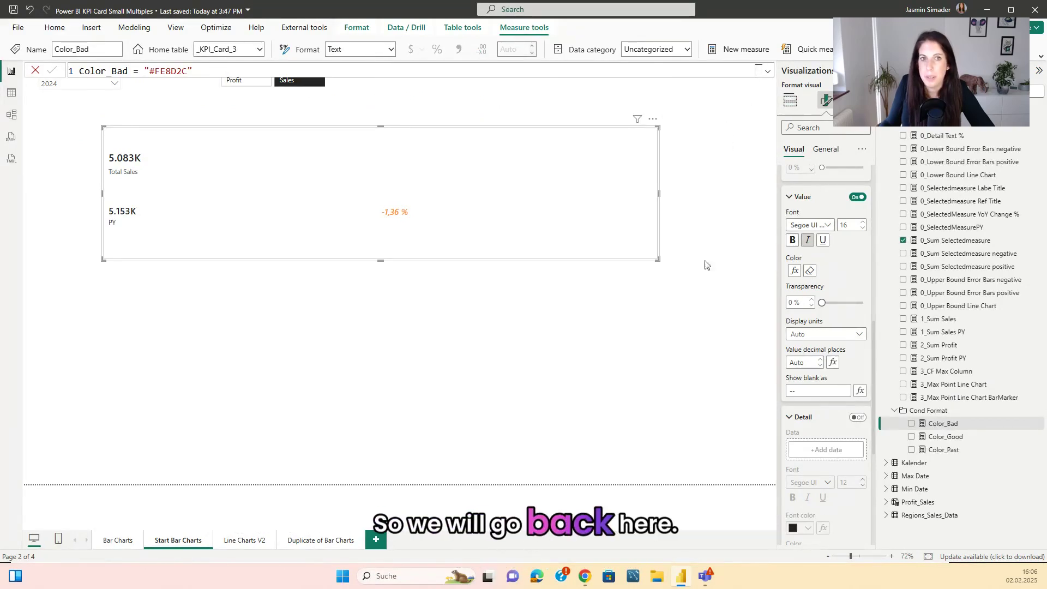
Turn on the detail of the YoY change label and fill it with the 0_Detail Text % measure.
scroll(849, 275, down, 1)
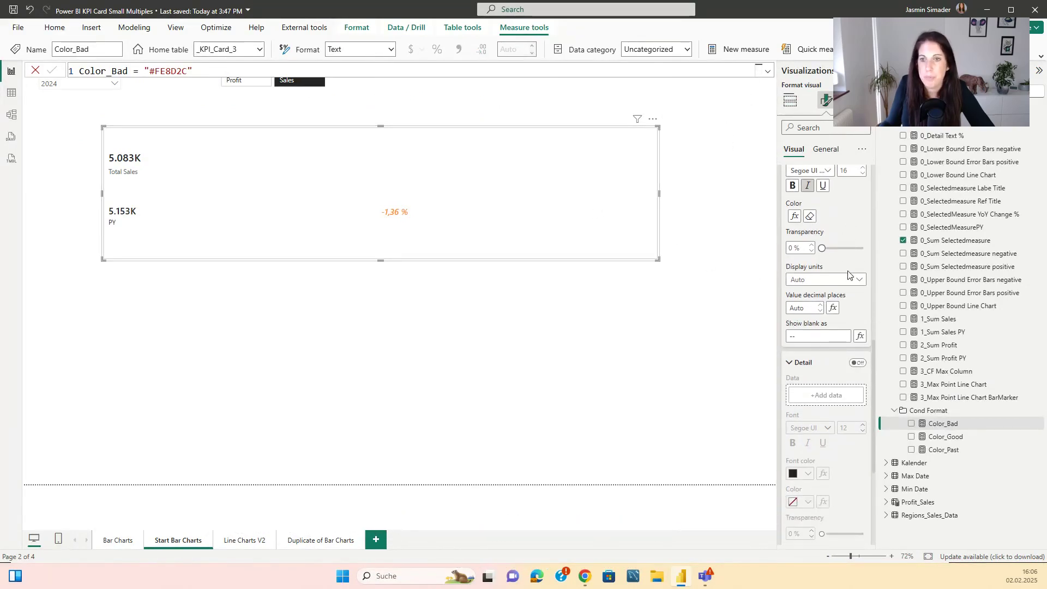
click(857, 362)
click(824, 395)
text(Det)
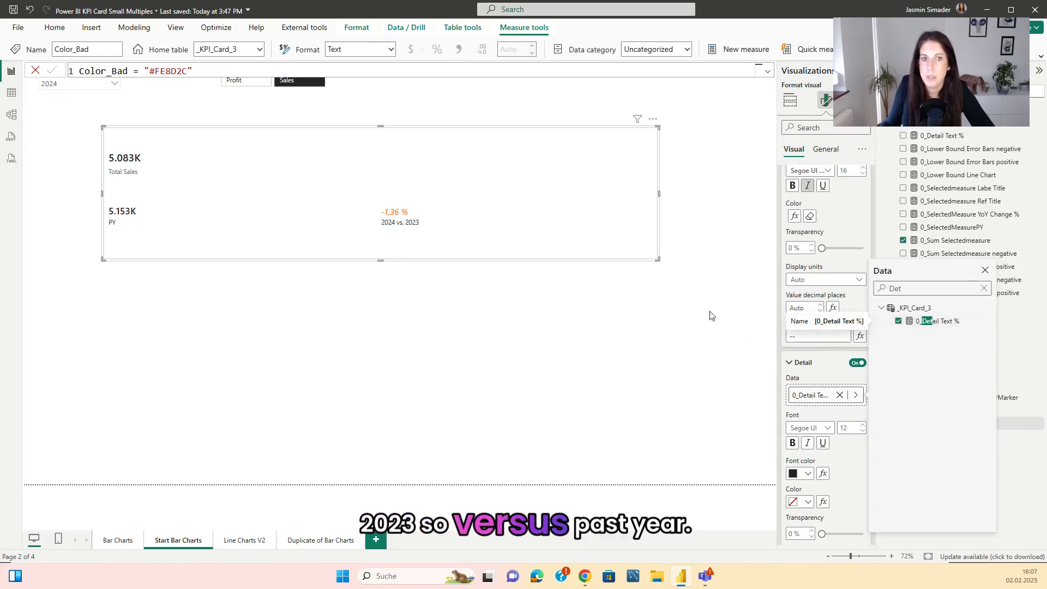
Resize the card to a narrower, lower box and open the reference labels' layout settings for all series.
drag(659, 198, 347, 202)
scroll(825, 316, up, 5)
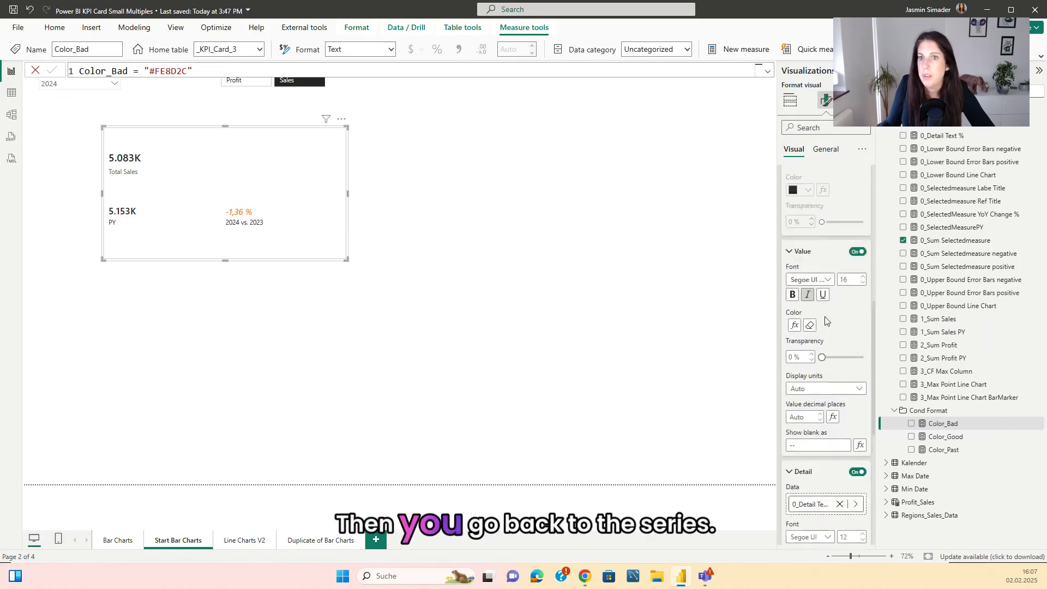
scroll(824, 316, up, 3)
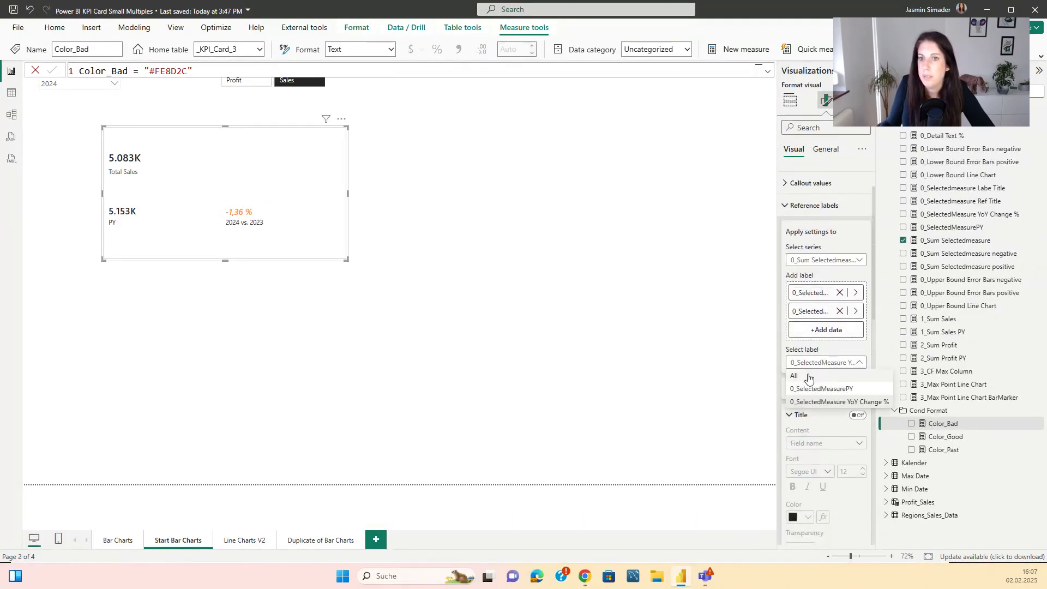
click(825, 259)
click(813, 272)
scroll(805, 445, down, 2)
click(805, 441)
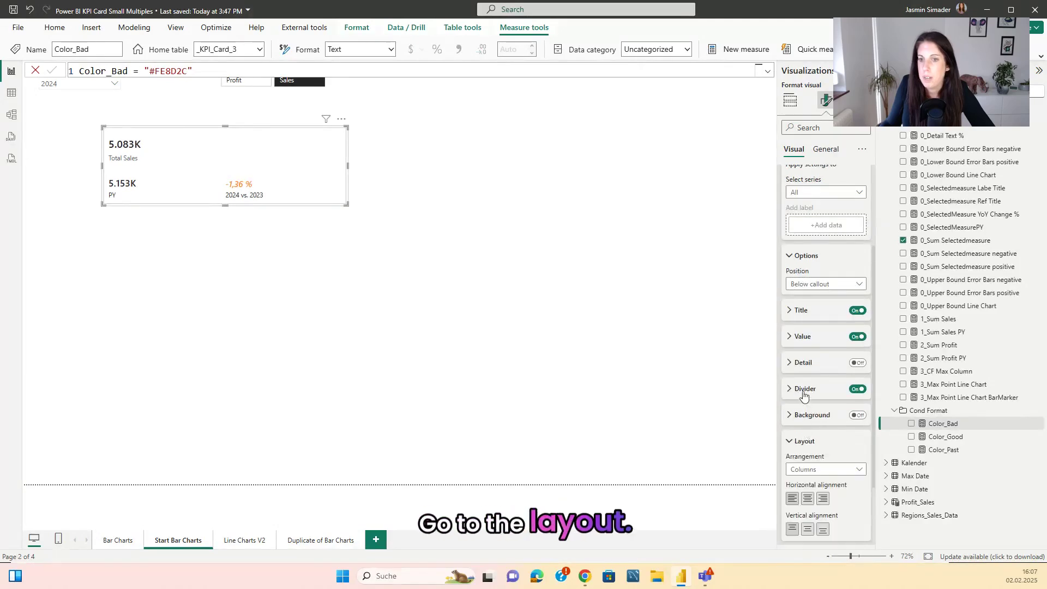
scroll(805, 437, down, 2)
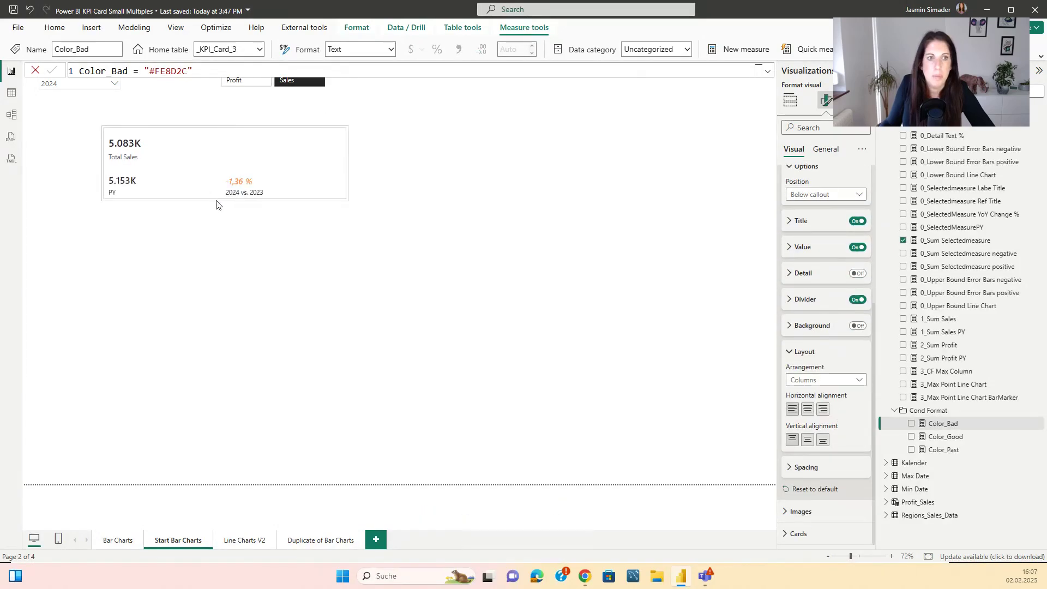
mouse_move(224, 125)
mouse_down()
mouse_move(224, 143)
mouse_move(228, 116)
mouse_up()
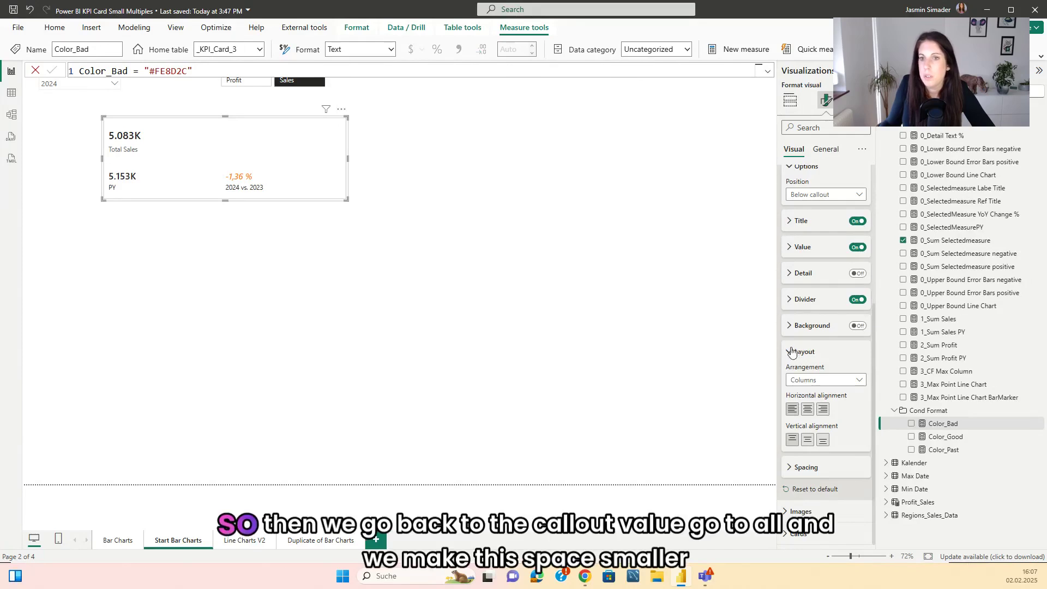
Set the callout size to 24 % for all series and shrink the card's height and width around its contents.
scroll(801, 327, up, 4)
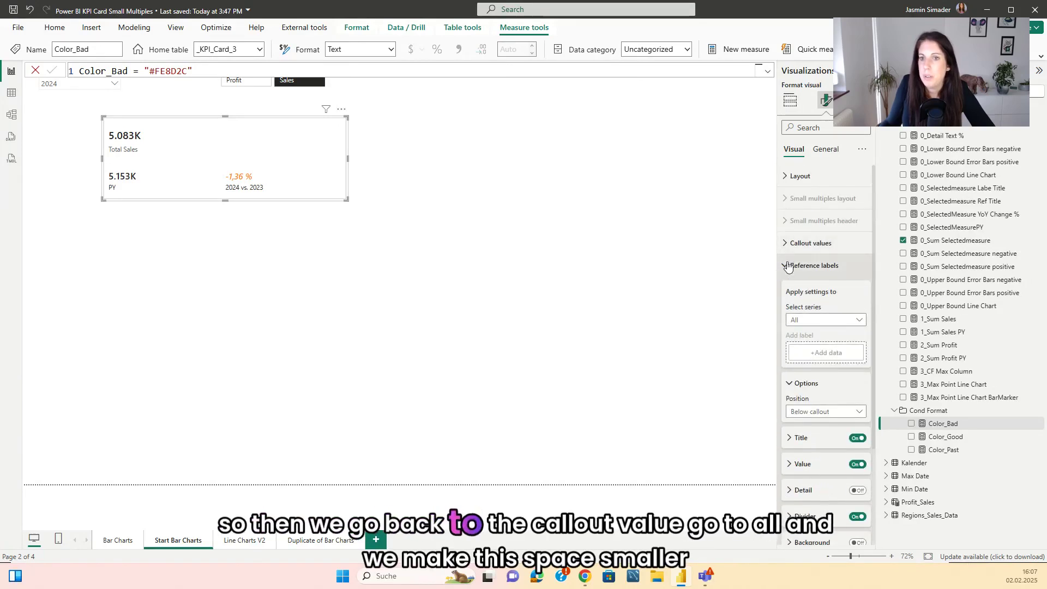
click(811, 243)
click(818, 297)
click(807, 311)
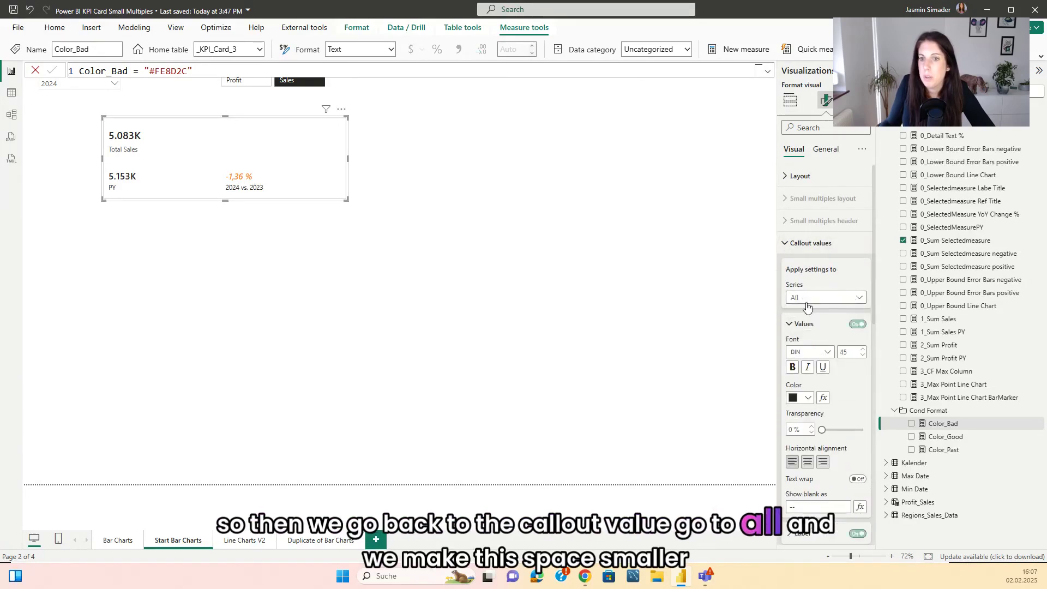
scroll(807, 322, down, 4)
click(804, 342)
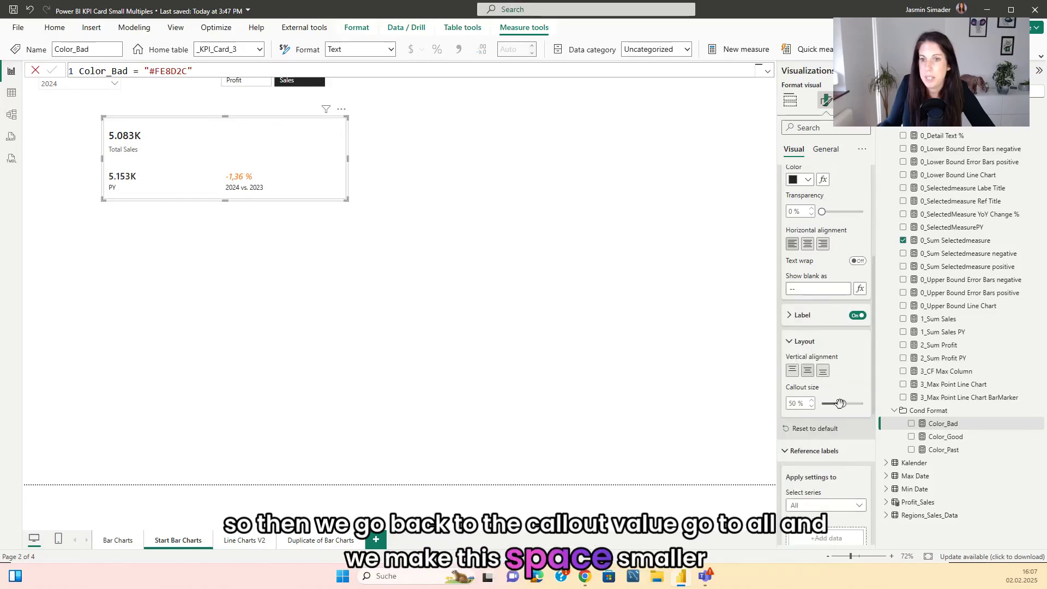
drag(834, 404, 831, 404)
drag(222, 200, 224, 174)
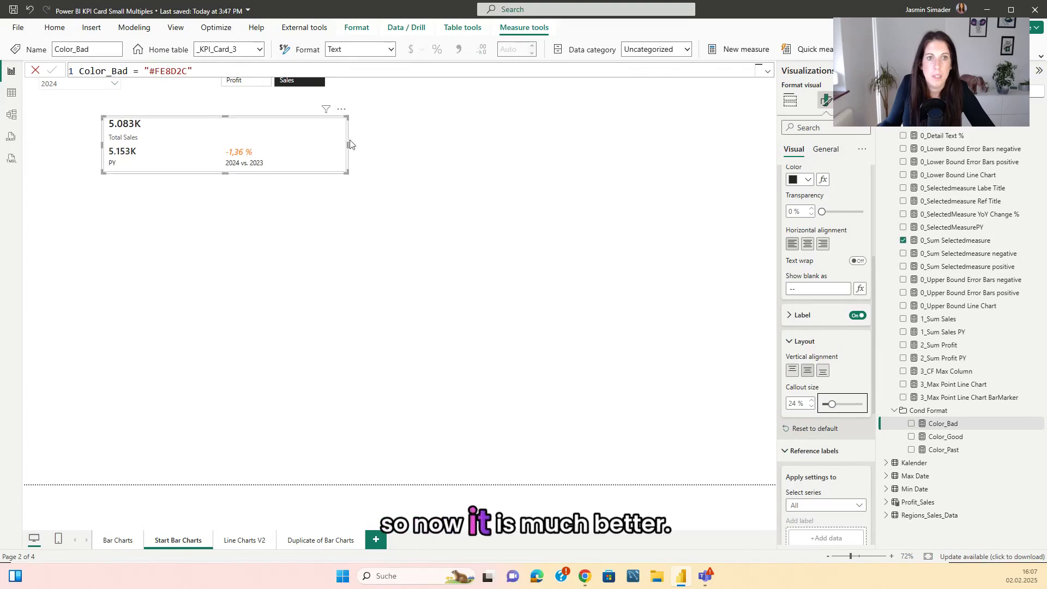
drag(347, 142, 271, 148)
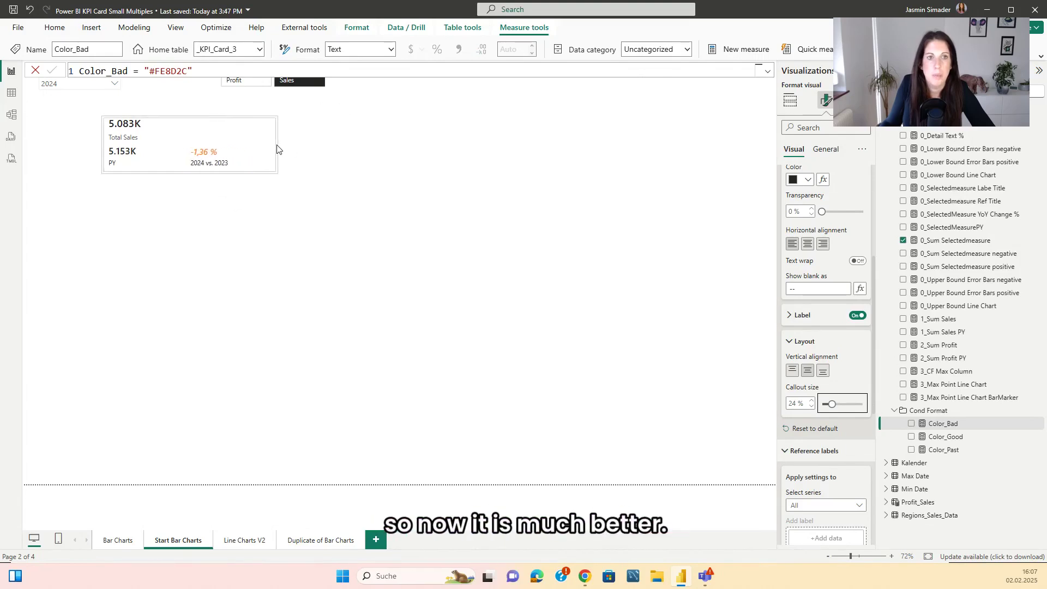
Turn off the background and border in the card settings of the KPI visual.
click(259, 146)
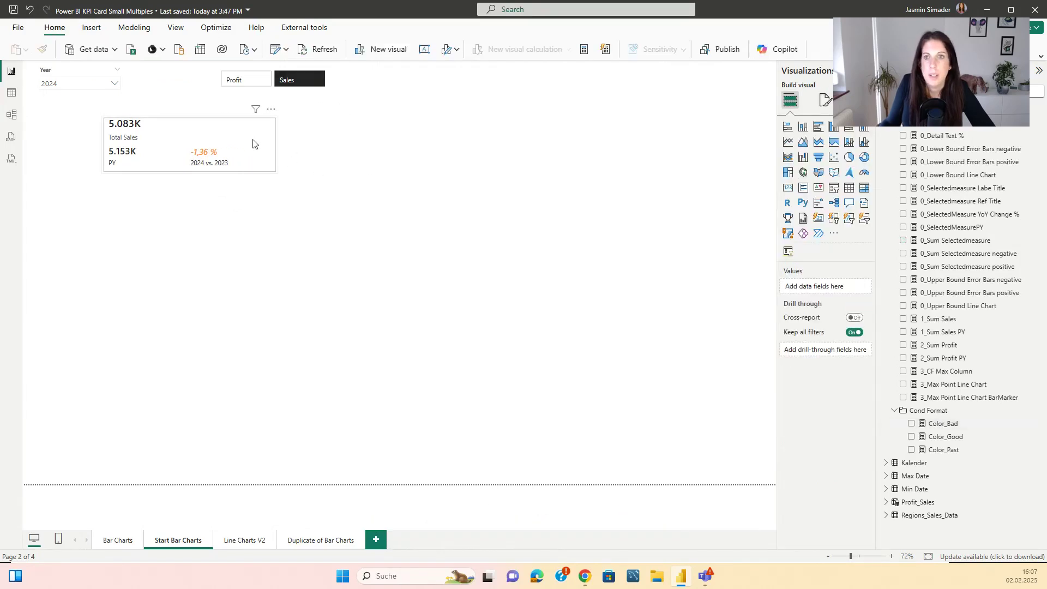
click(826, 100)
click(802, 309)
scroll(813, 309, down, 2)
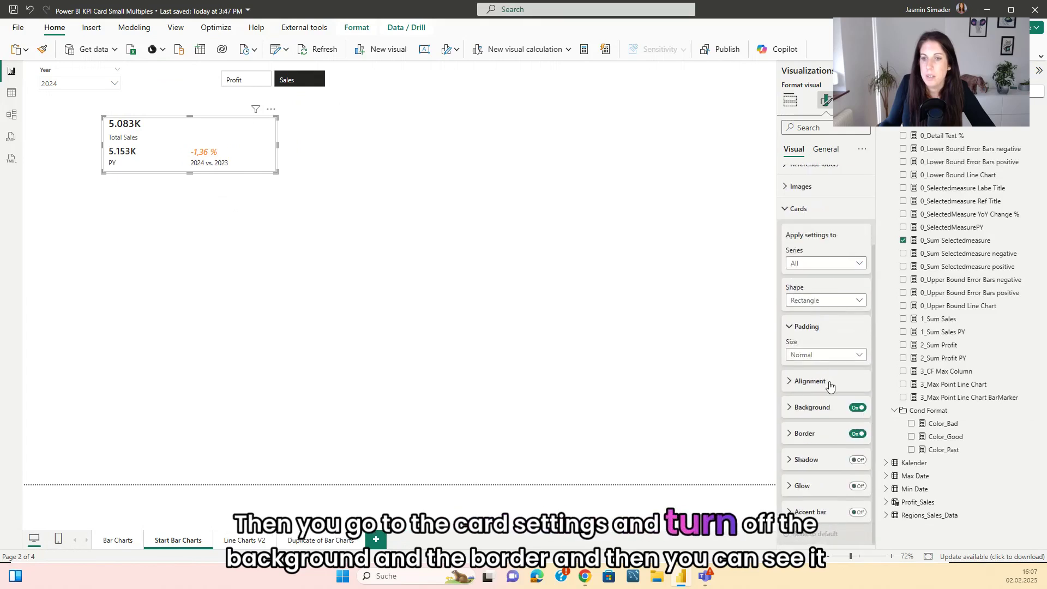
click(857, 407)
click(858, 433)
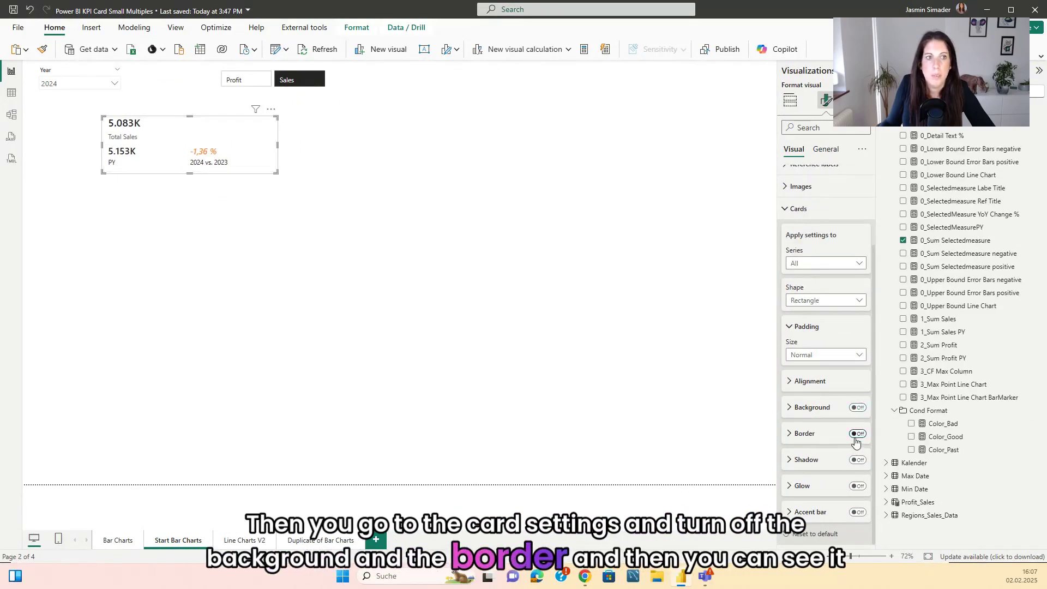
Move the KPI card down and to the right on the page, and open its visual formatting options.
click(430, 291)
drag(250, 145, 312, 134)
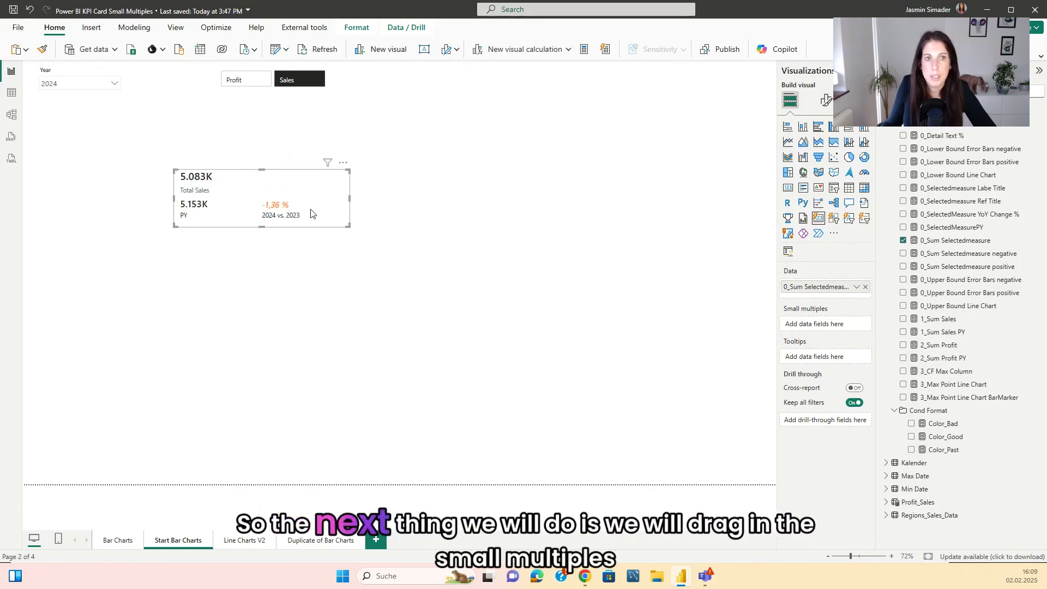
click(826, 102)
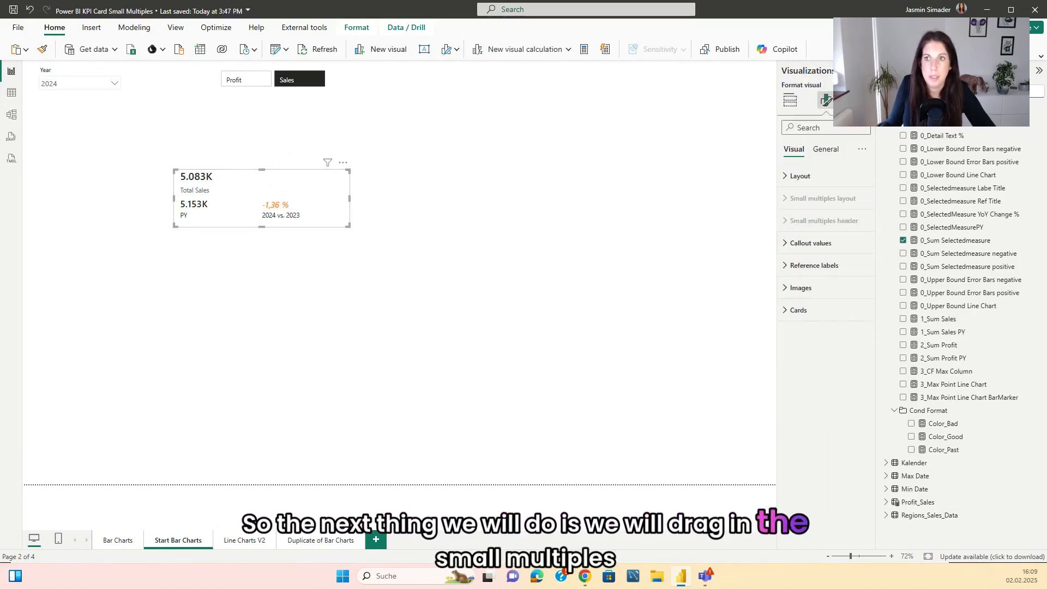
Split the KPI card into small multiples by Region, then widen it and move it up toward the page's left side.
key(Escape)
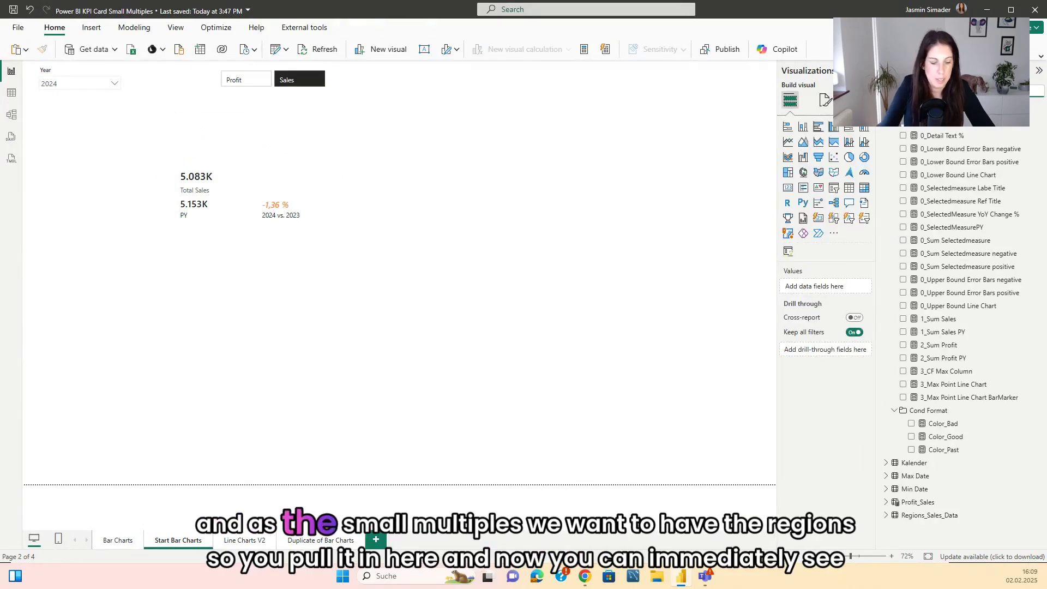
text(region)
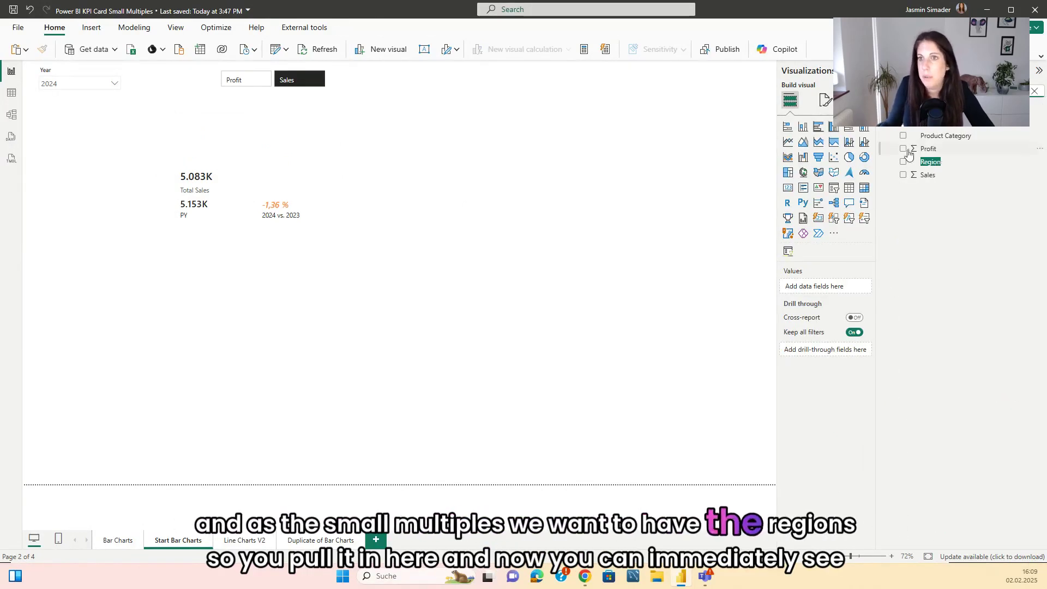
click(929, 164)
drag(828, 323, 822, 322)
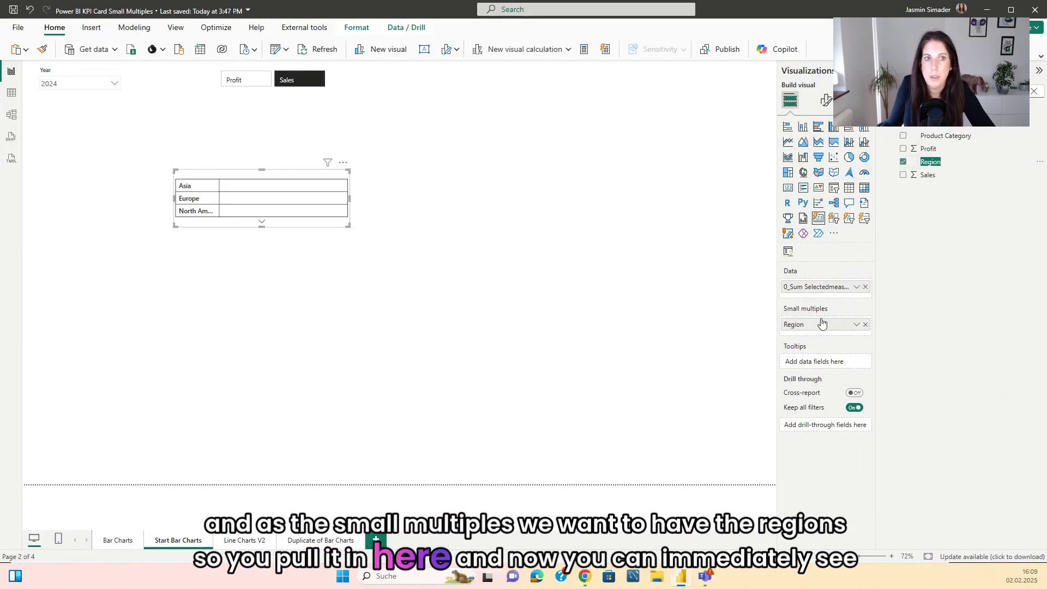
drag(350, 198, 645, 207)
drag(402, 173, 287, 141)
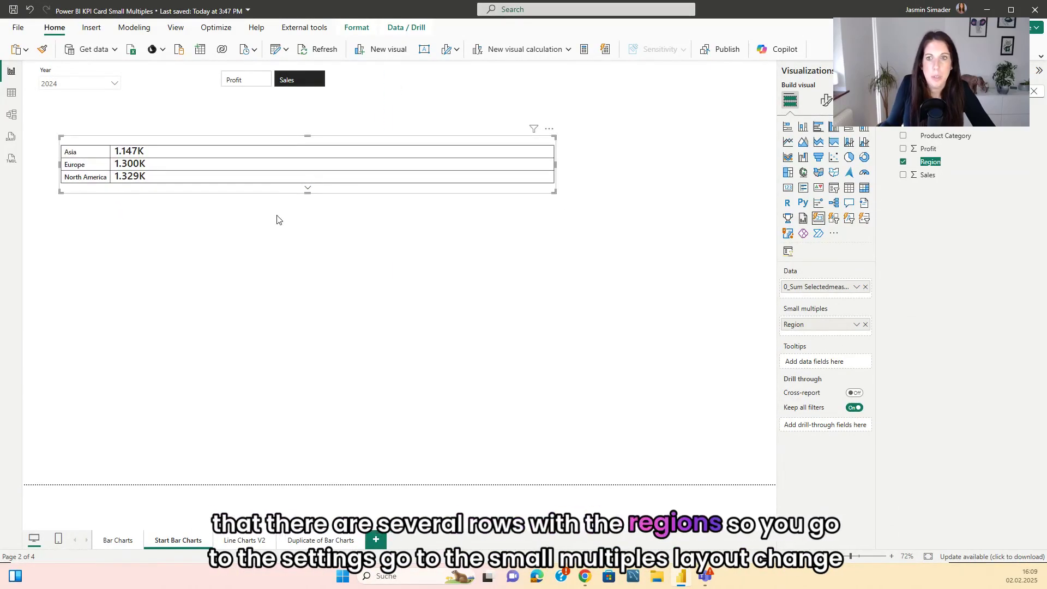
Arrange the card's small multiples in a single row with a maximum of 4 shown.
click(826, 100)
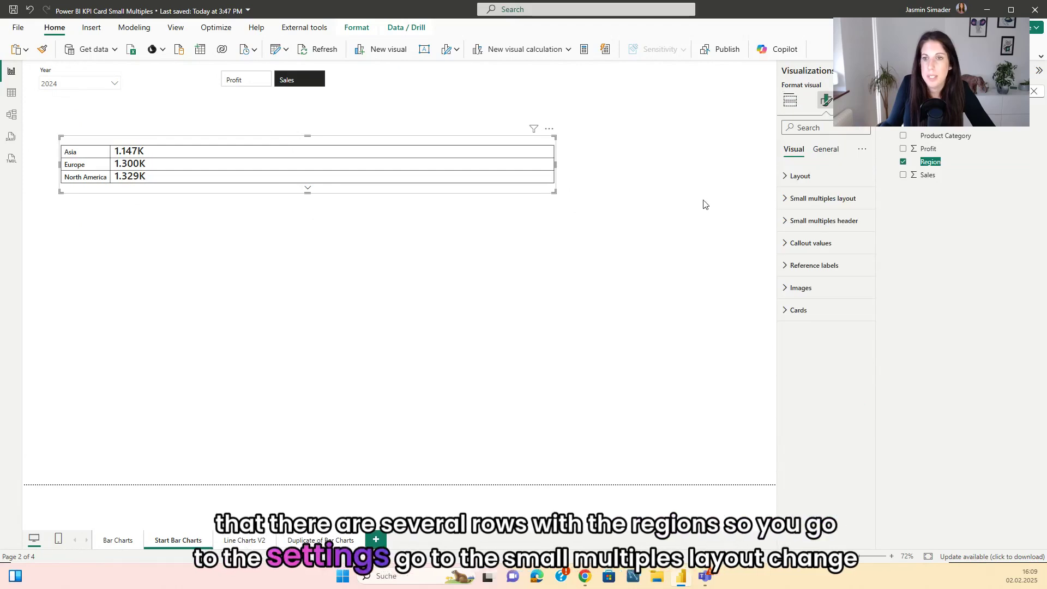
click(783, 199)
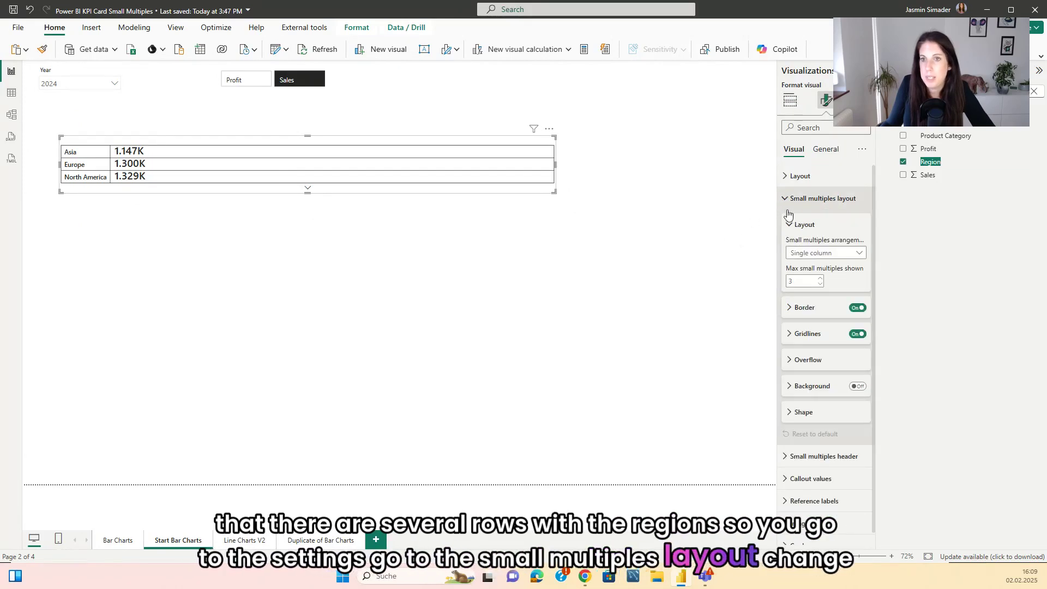
click(842, 258)
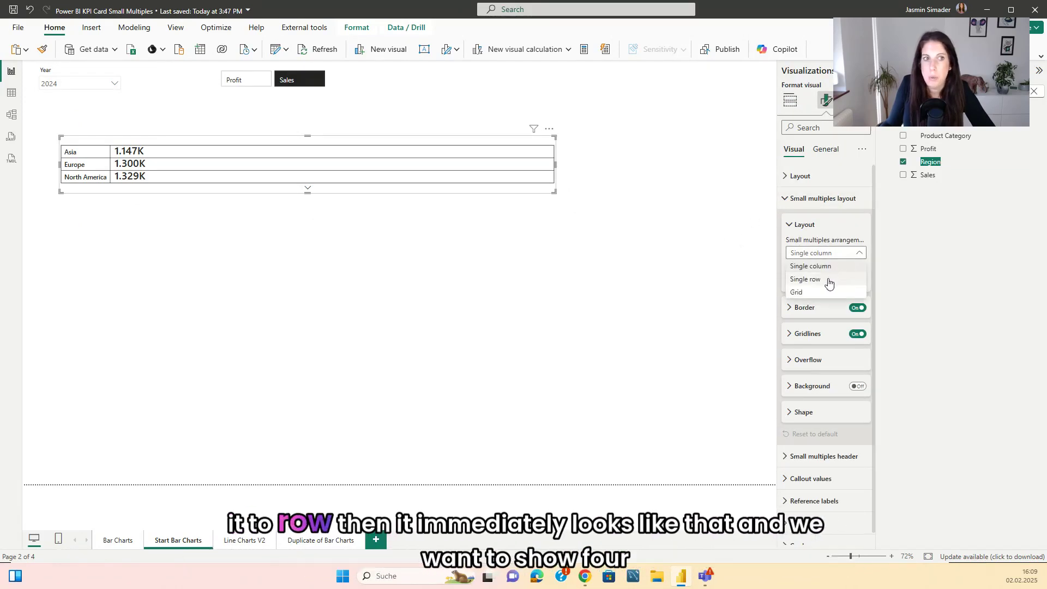
click(830, 282)
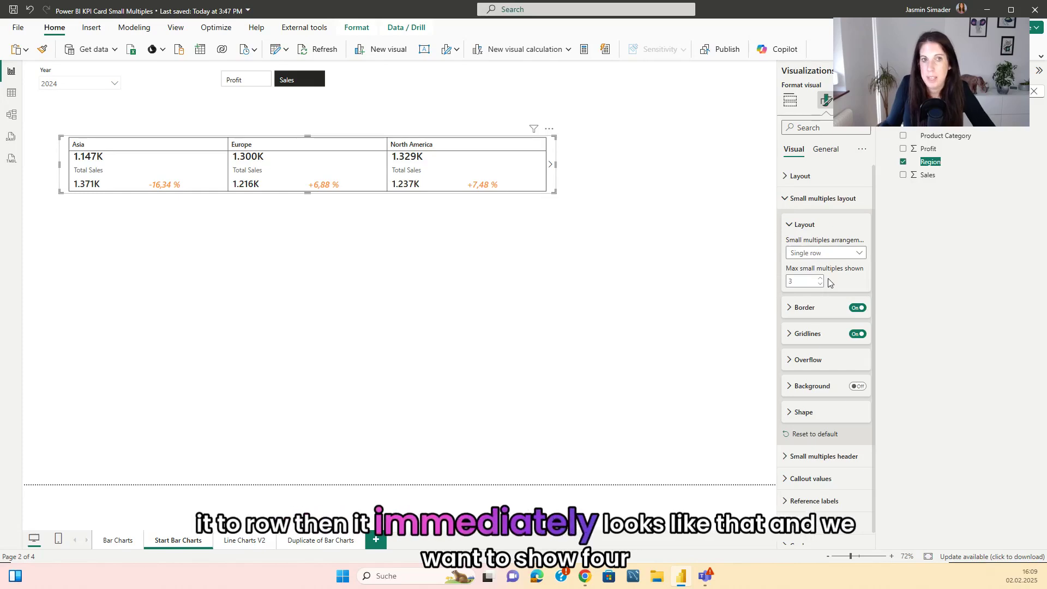
key(Return)
Stretch the KPI card on both sides so it spans the full page width.
scroll(217, 189, down, 2)
drag(116, 151, 87, 153)
drag(695, 151, 715, 155)
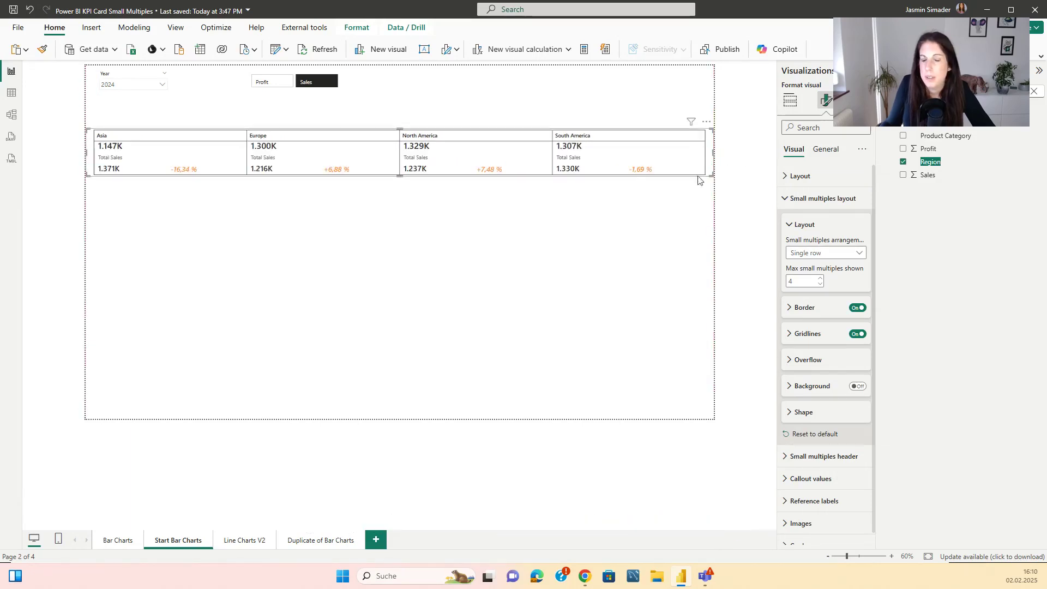
Turn off the card's small multiples border and make the gridlines white with a width of 12 px.
click(855, 310)
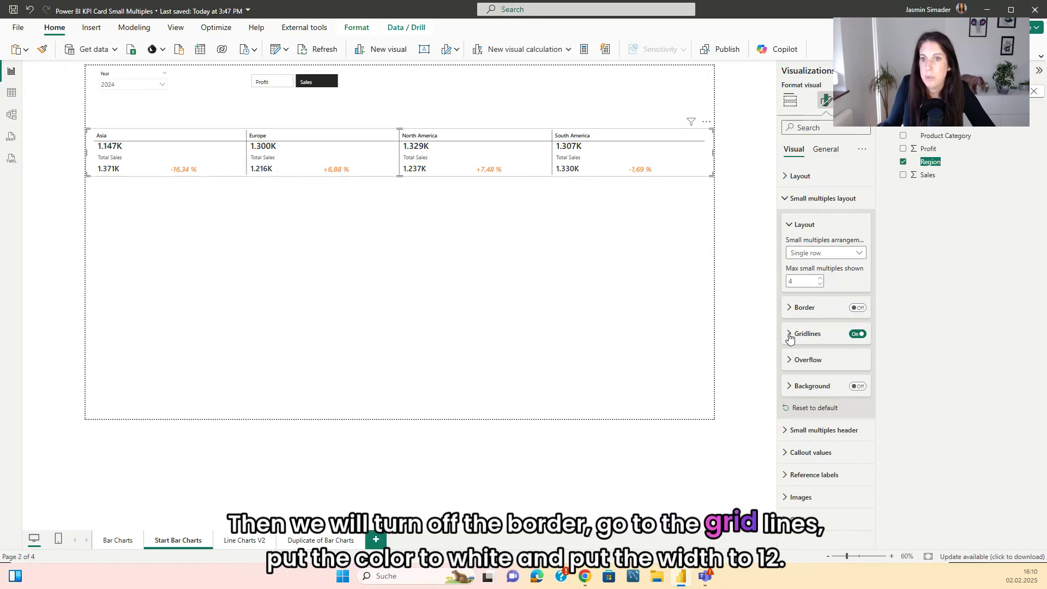
click(807, 333)
scroll(814, 317, down, 2)
click(807, 256)
click(799, 292)
click(796, 348)
text(12)
key(Return)
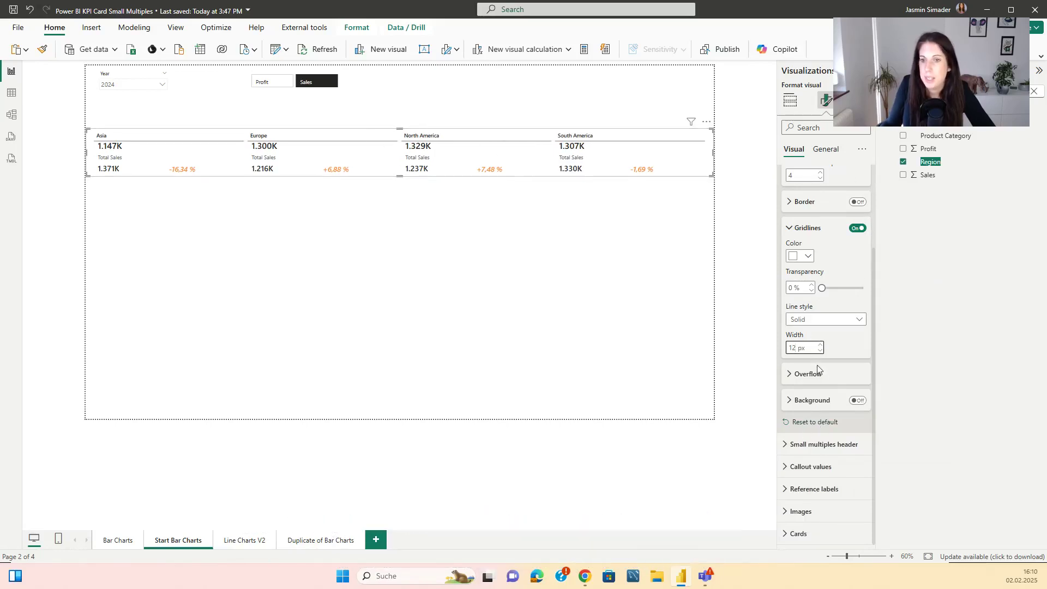
Set the title font size of the card's small multiples header to 16 for all series.
click(785, 445)
scroll(813, 360, down, 3)
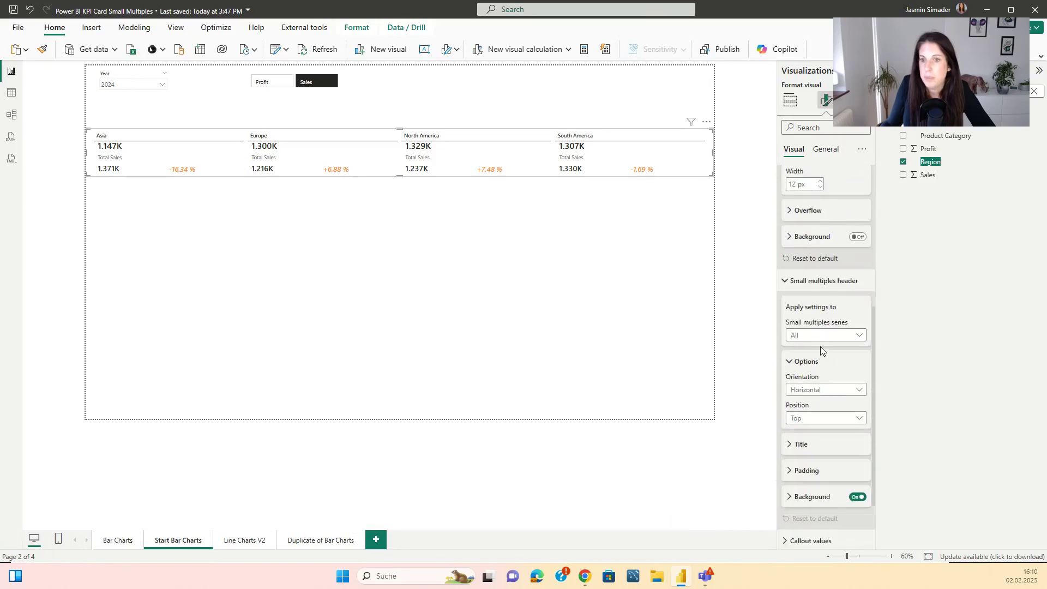
scroll(821, 351, down, 1)
scroll(823, 344, down, 1)
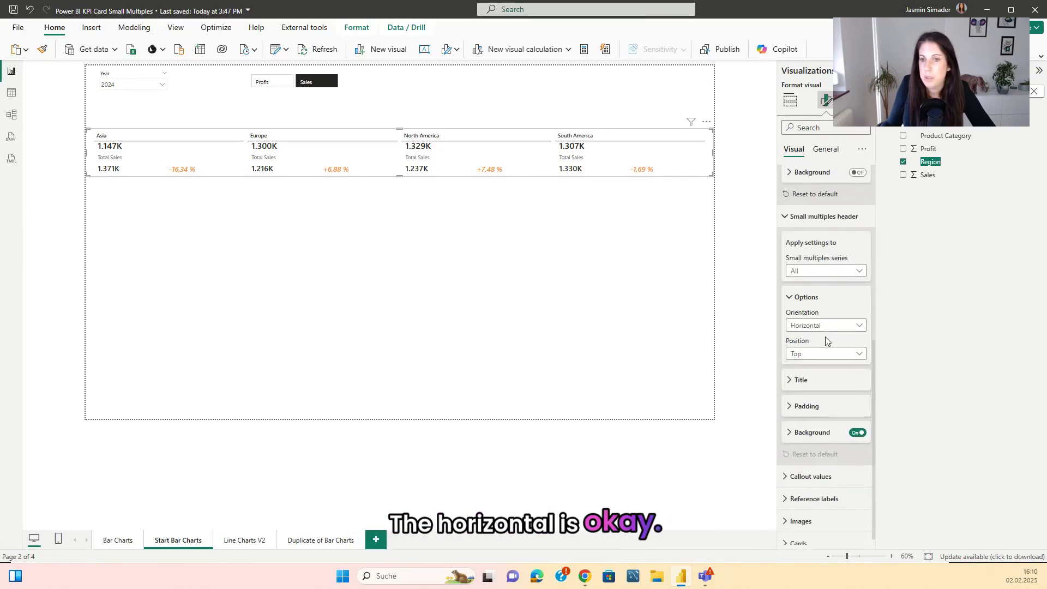
click(800, 370)
scroll(822, 347, down, 2)
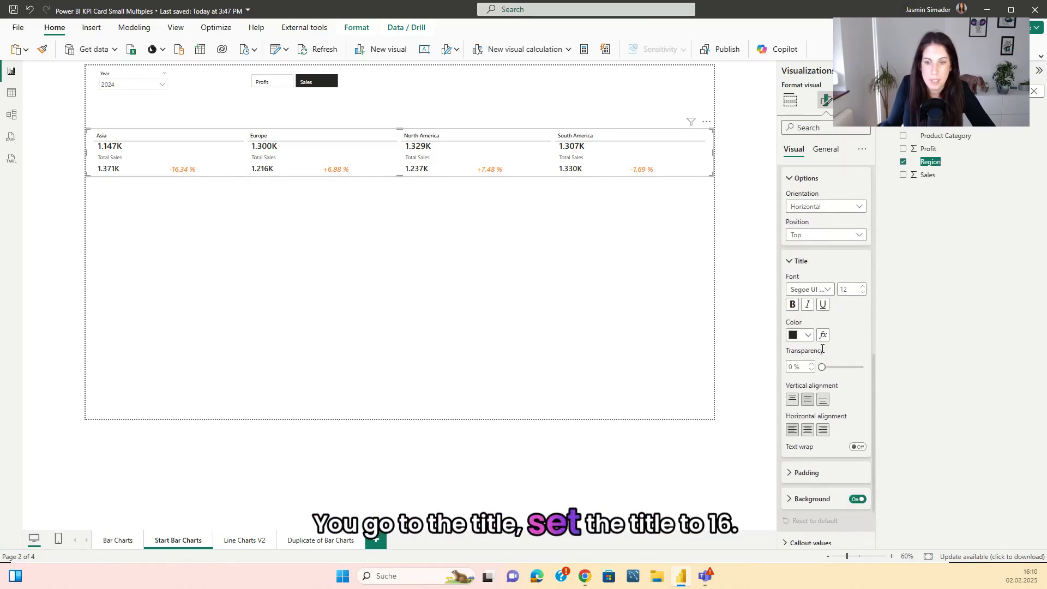
text(16)
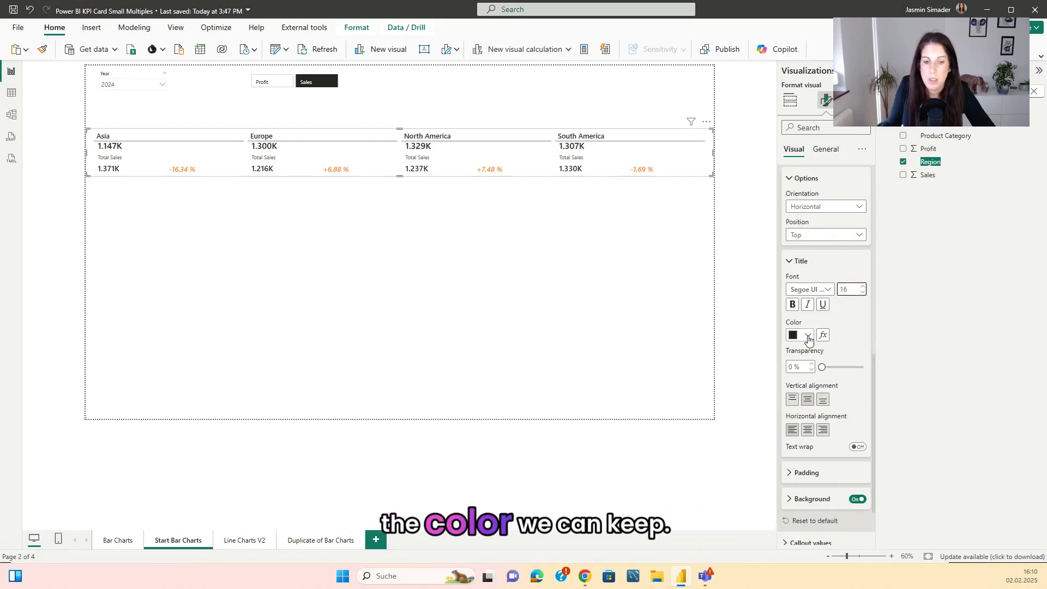
Give the card's small multiples header a gray background color.
scroll(809, 339, down, 1)
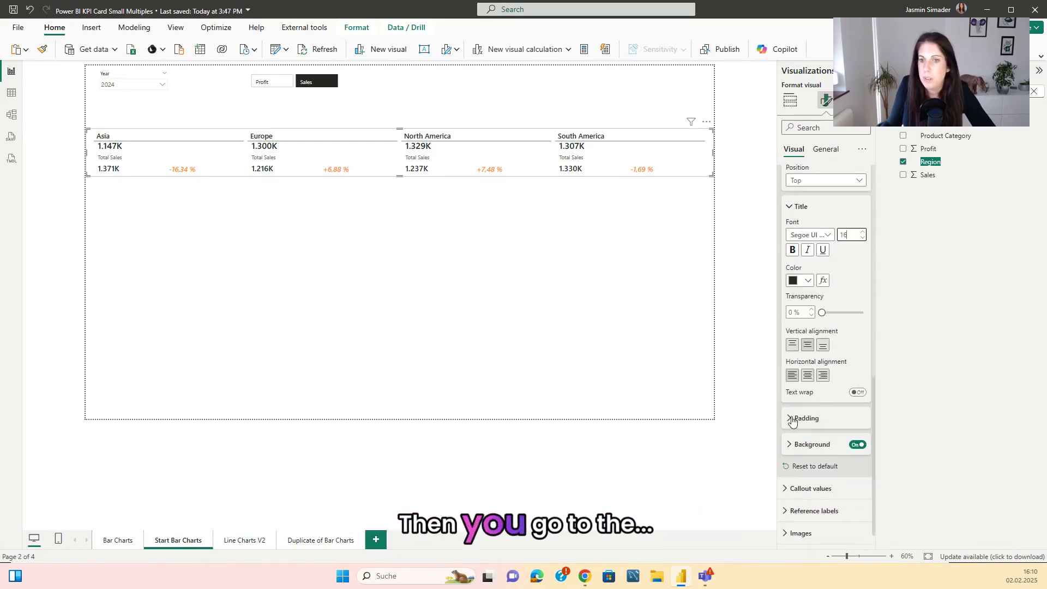
click(812, 444)
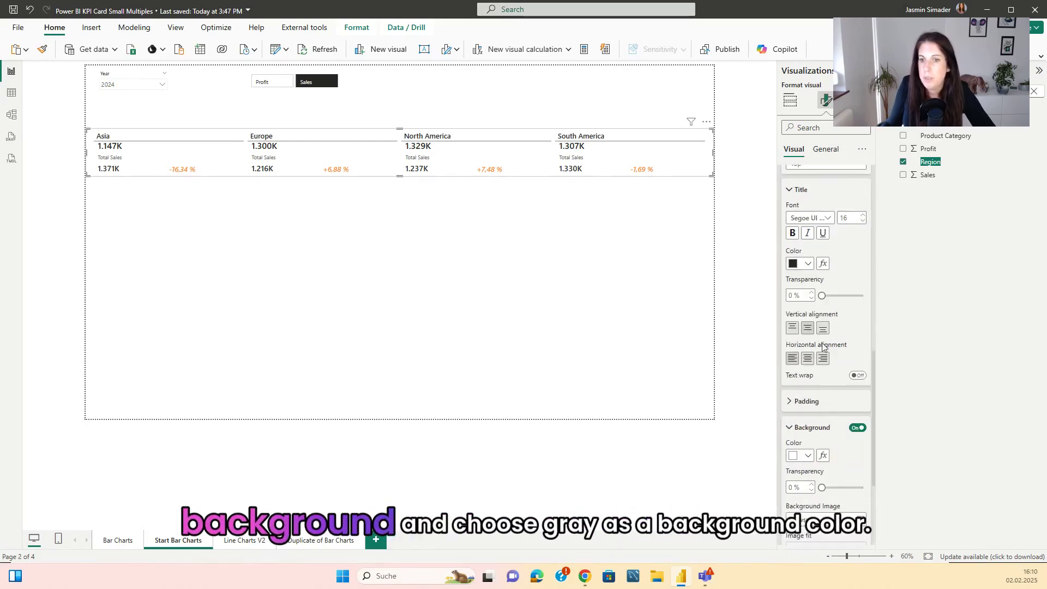
scroll(812, 371, down, 3)
click(808, 309)
click(800, 372)
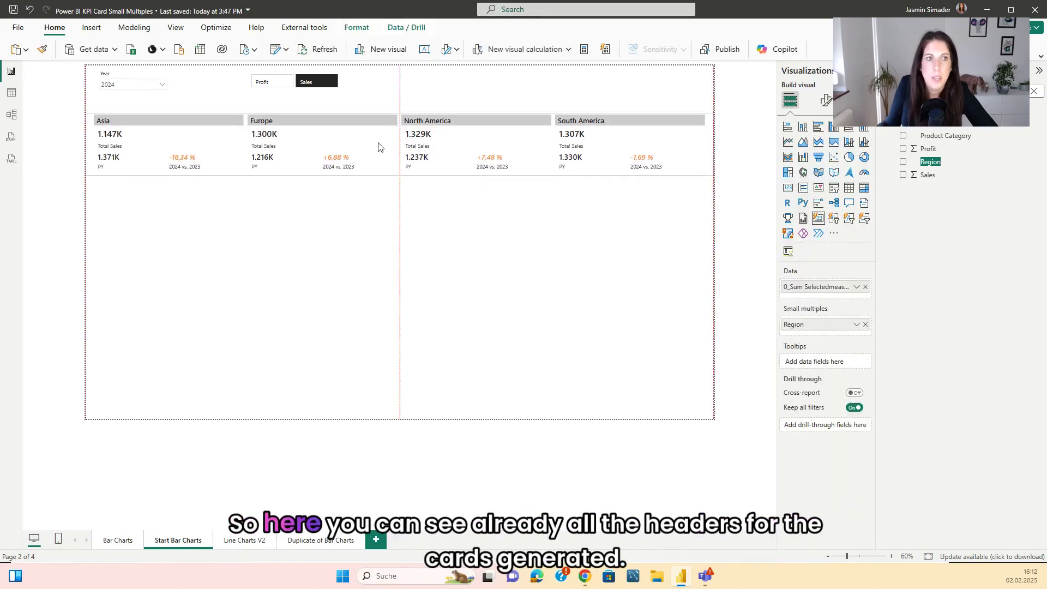
click(392, 182)
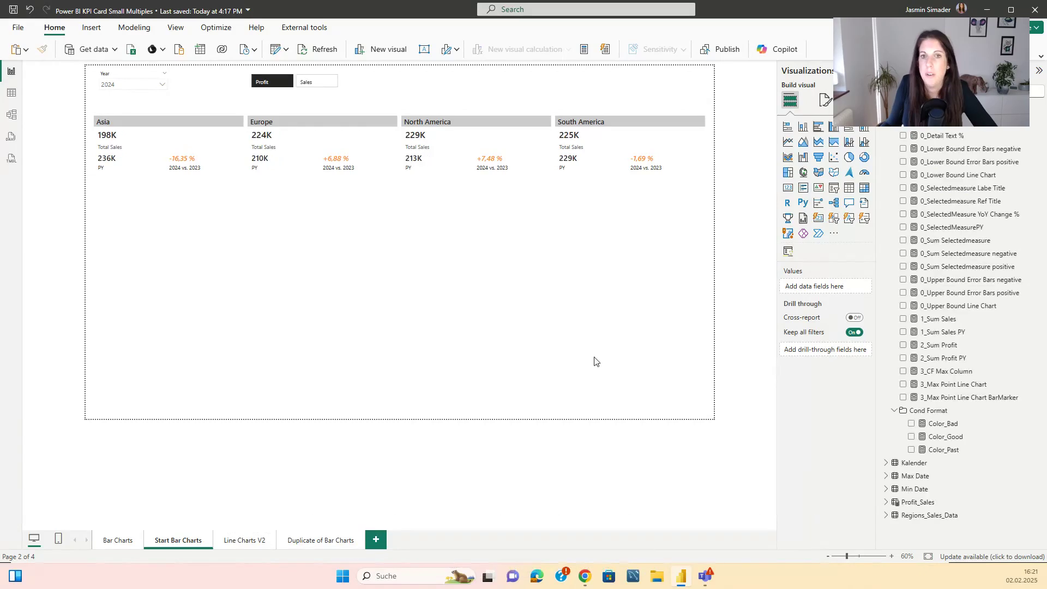
Insert a line and clustered column chart below the KPI cards, spanning the page width, and increase its height.
click(865, 143)
drag(317, 224, 316, 224)
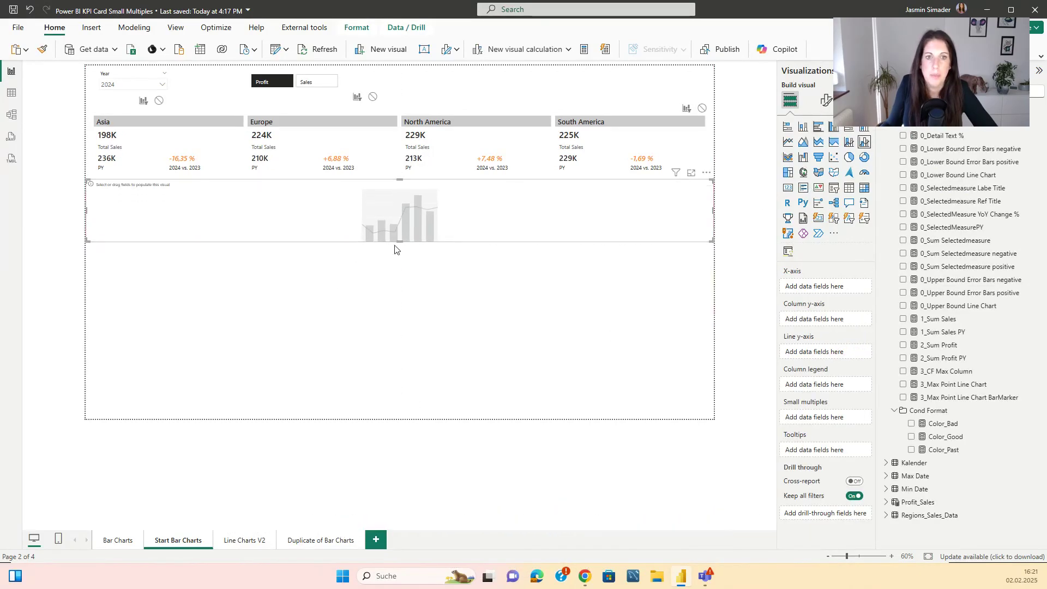
drag(398, 243, 396, 286)
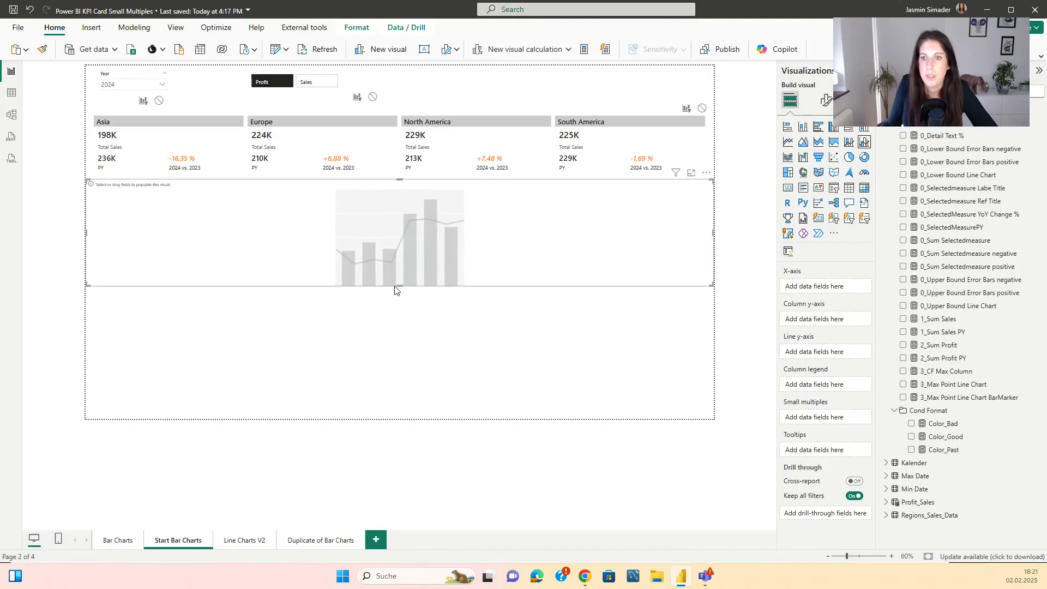
click(523, 324)
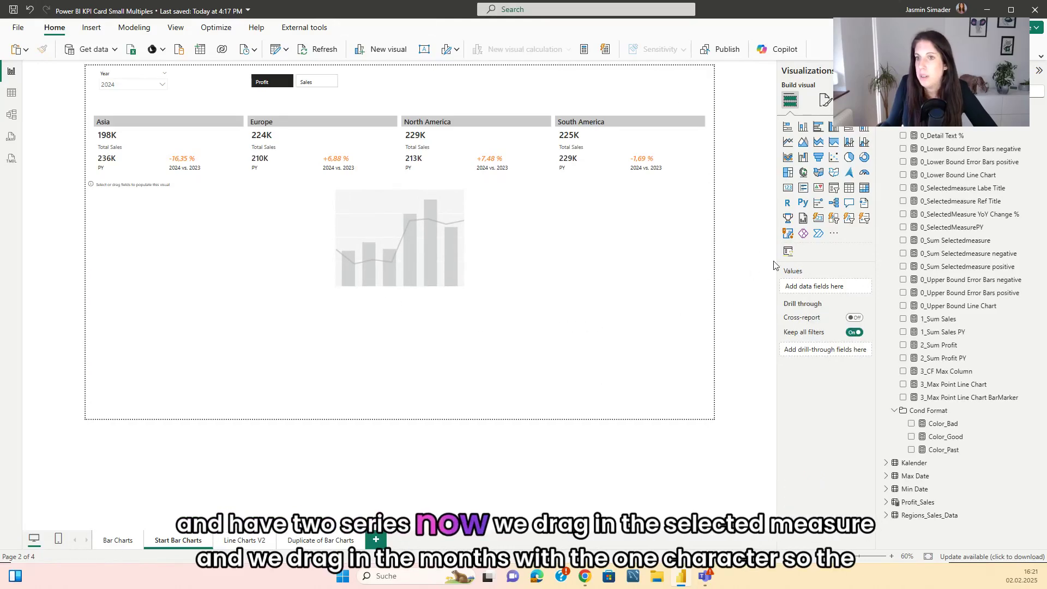
Plot 0_Sum Selectedmeasure on the new chart's column y-axis with Month_1_Char on the x-axis.
drag(938, 240, 513, 242)
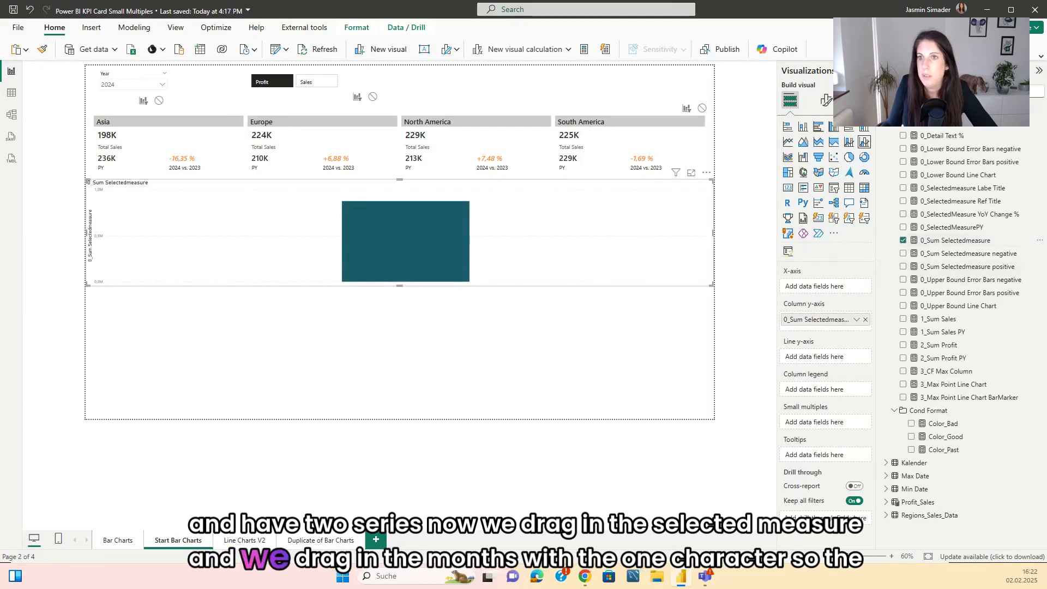
text(month)
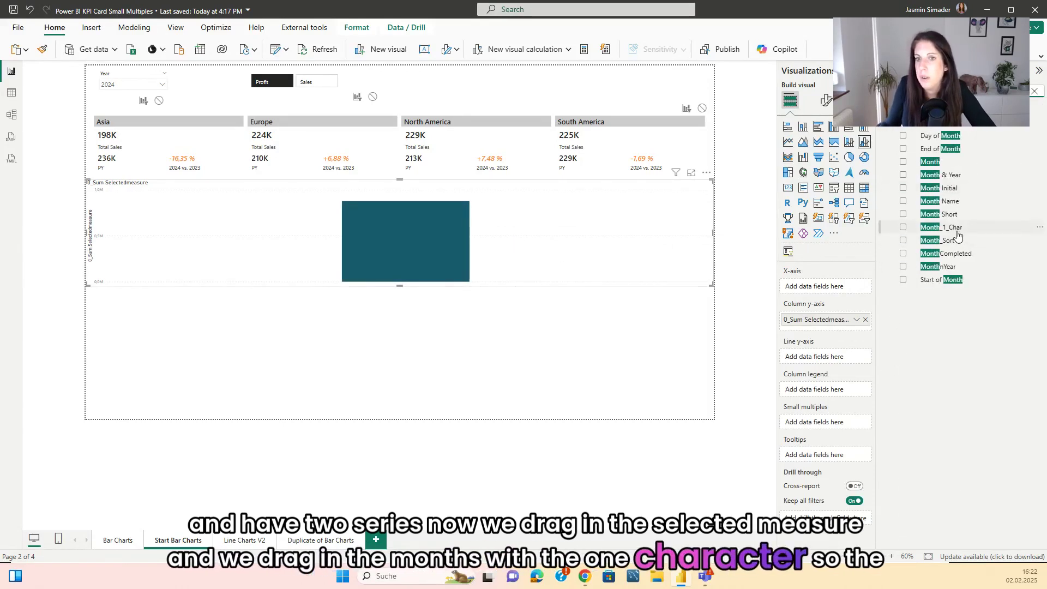
drag(894, 234, 533, 238)
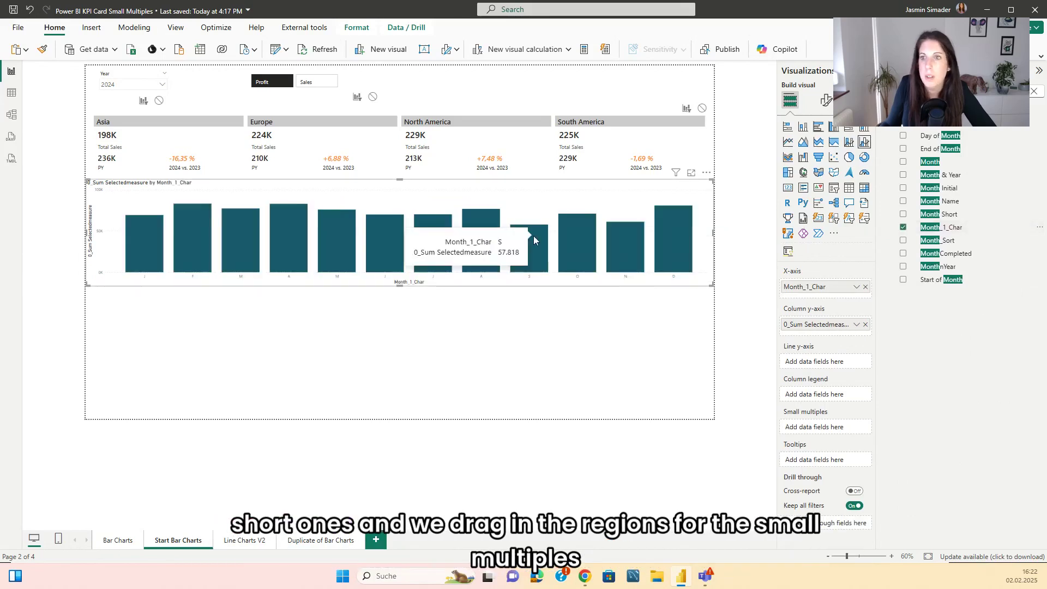
Find the Region field and use it as the column chart's small multiples.
key(BackSpace)
key(BackSpace)
key(BackSpace)
key(BackSpace)
key(BackSpace)
text(reg)
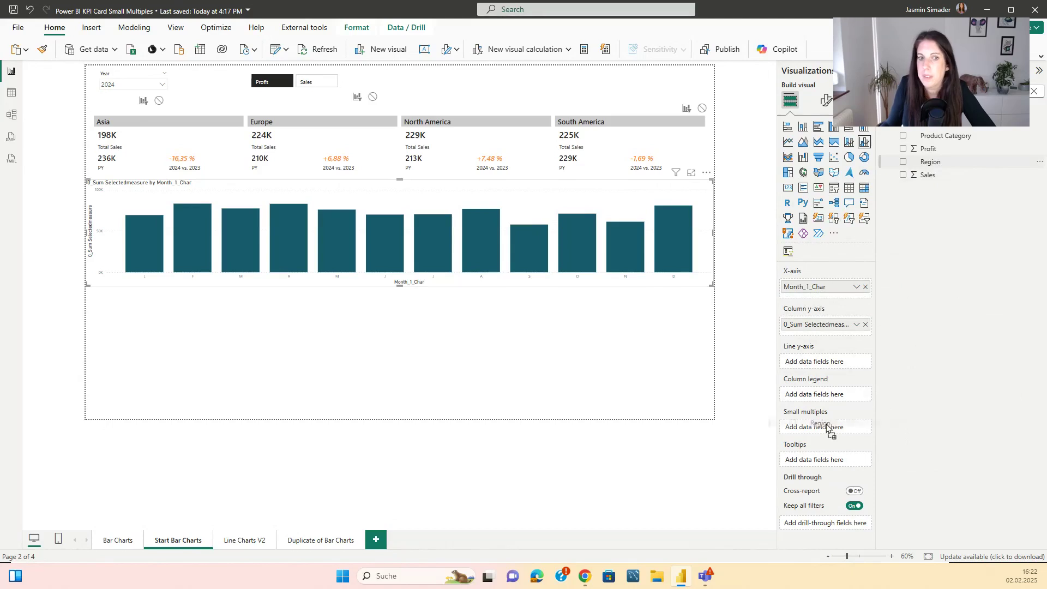
drag(827, 428, 827, 429)
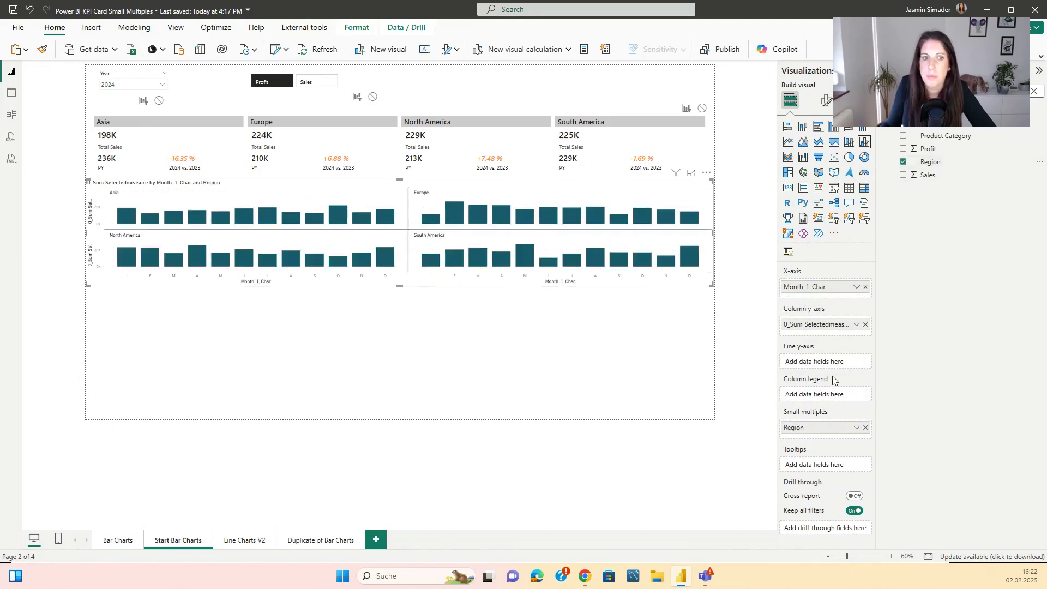
Turn off the chart's x-axis title and set the x-axis values' font size to 8.
click(826, 100)
click(785, 179)
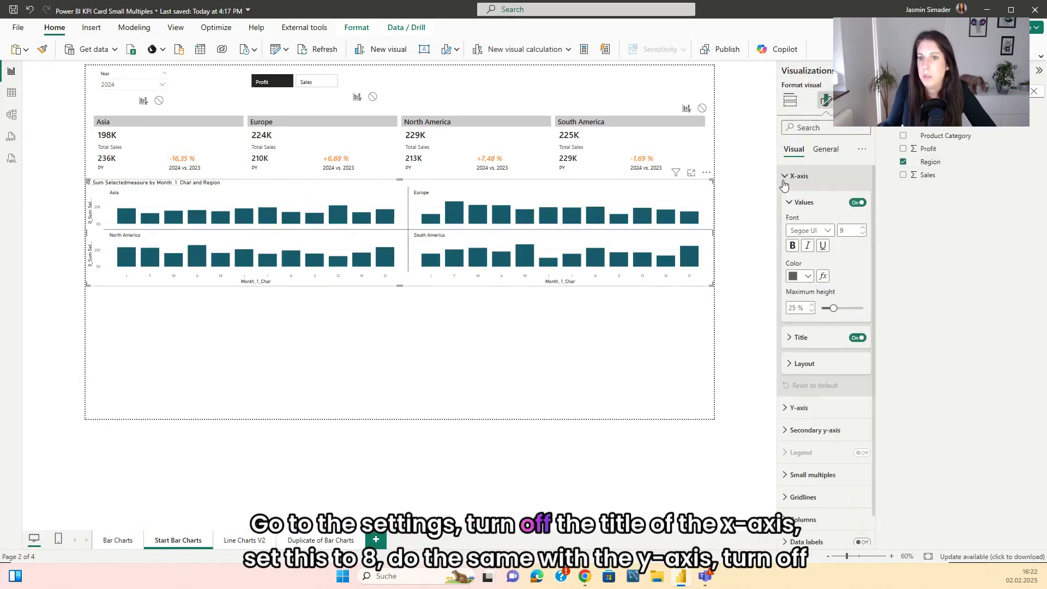
click(857, 337)
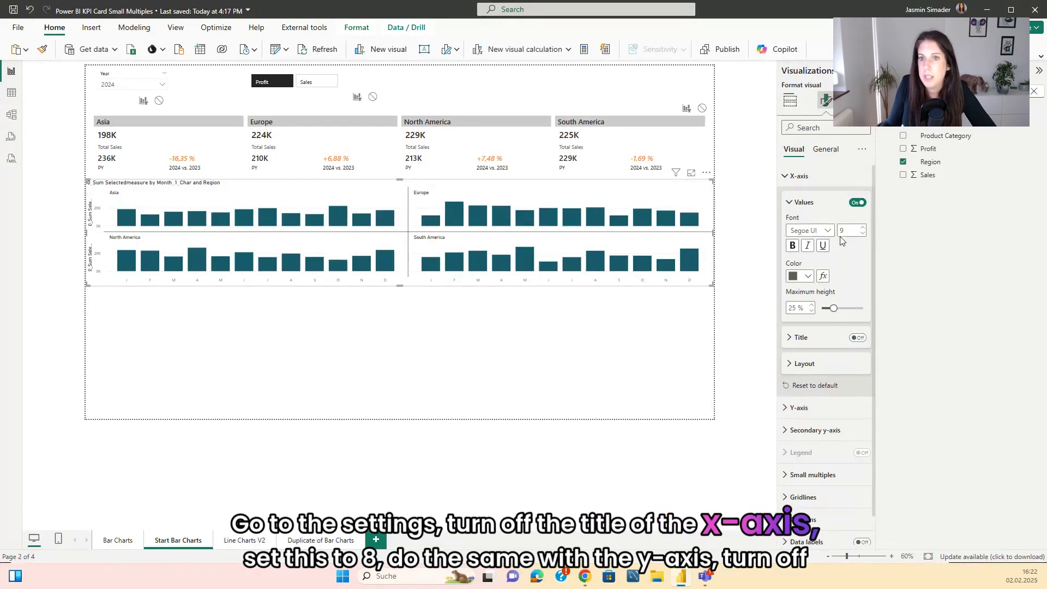
click(862, 233)
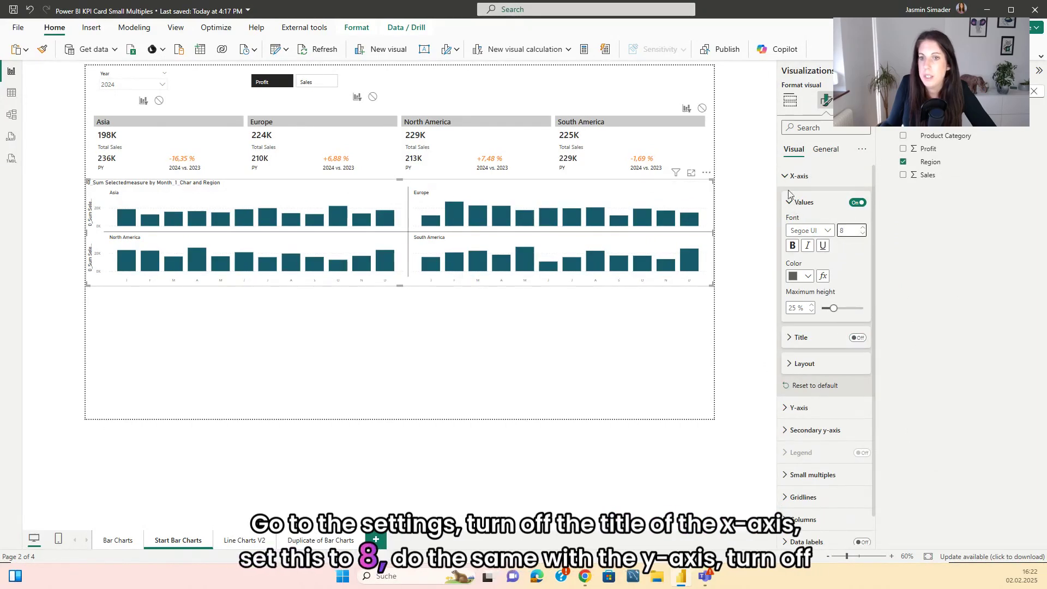
Set the chart's y-axis values' font size to 8 and turn off the y-axis title.
click(798, 407)
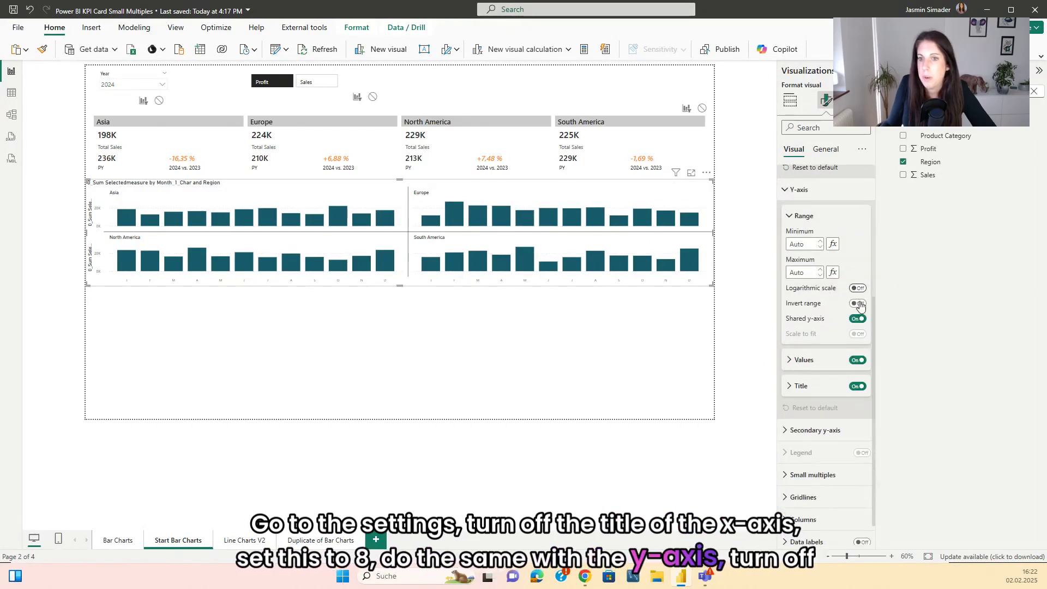
click(801, 361)
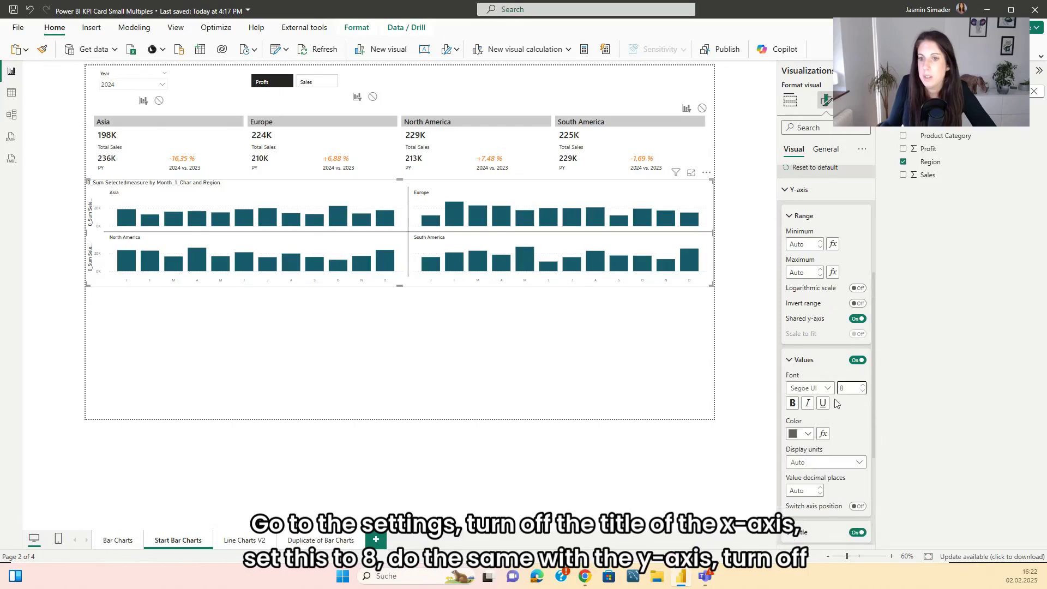
scroll(837, 403, down, 3)
click(857, 395)
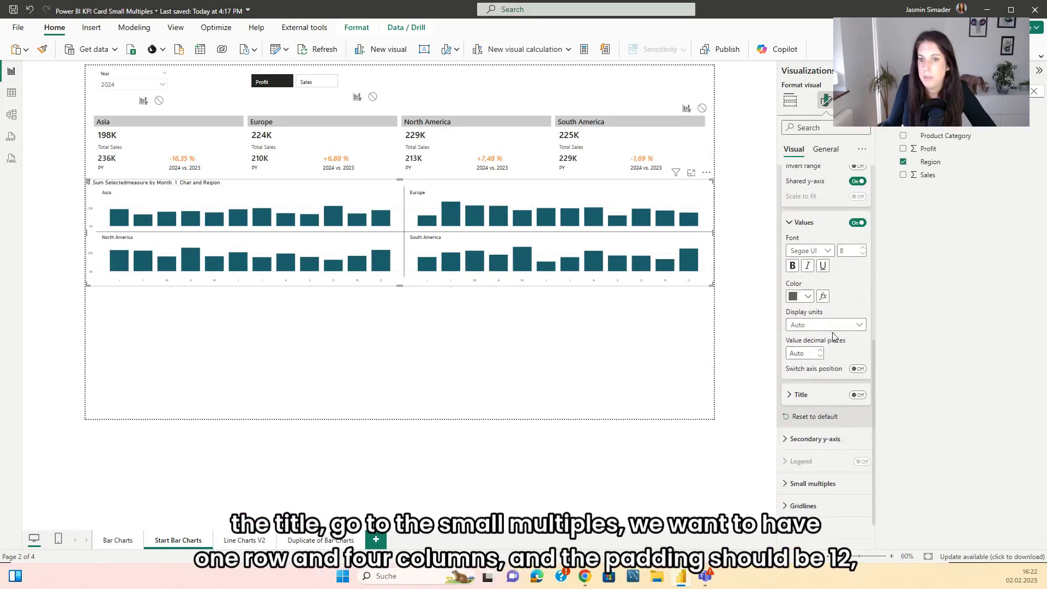
Lay out the chart's small multiples in 1 row and 4 columns.
scroll(832, 337, down, 1)
click(788, 442)
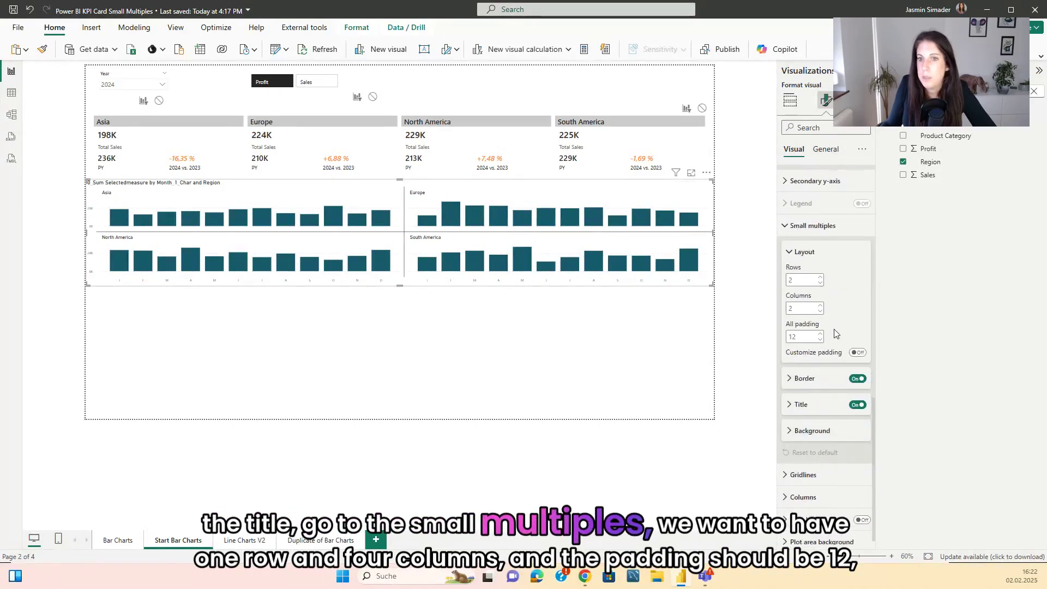
click(804, 271)
text(1)
click(820, 298)
click(820, 298)
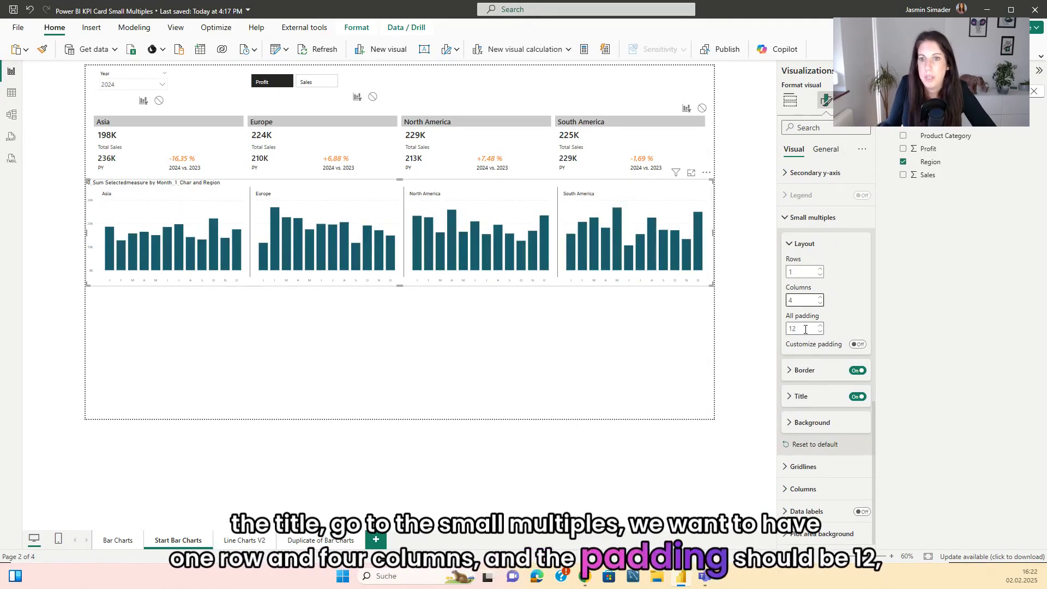
Turn off the border and title of the chart's small multiples, and turn off the shared y-axis.
click(857, 373)
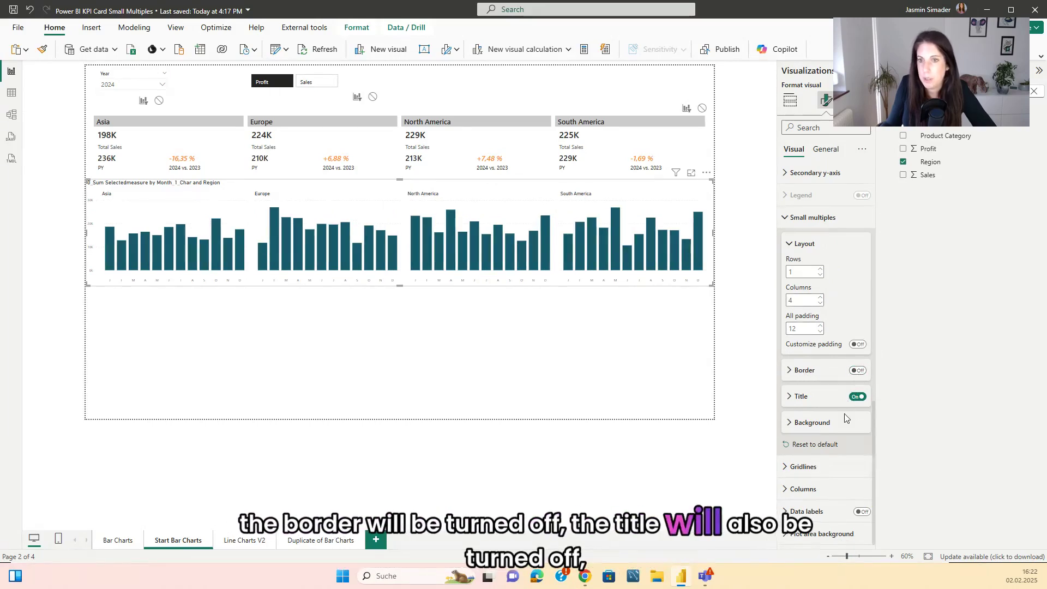
click(857, 397)
scroll(835, 355, up, 4)
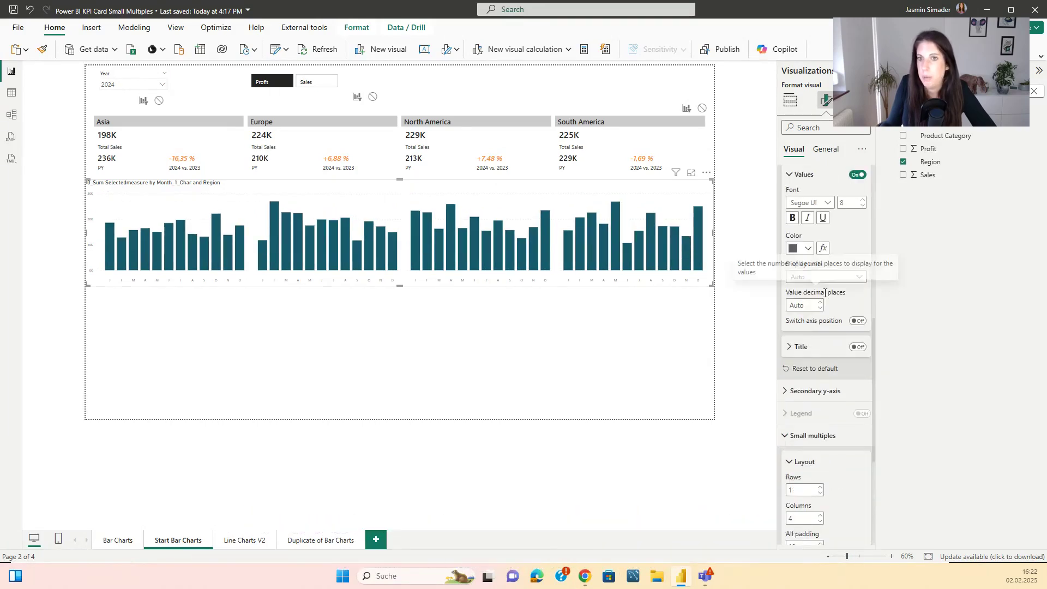
scroll(823, 298, up, 5)
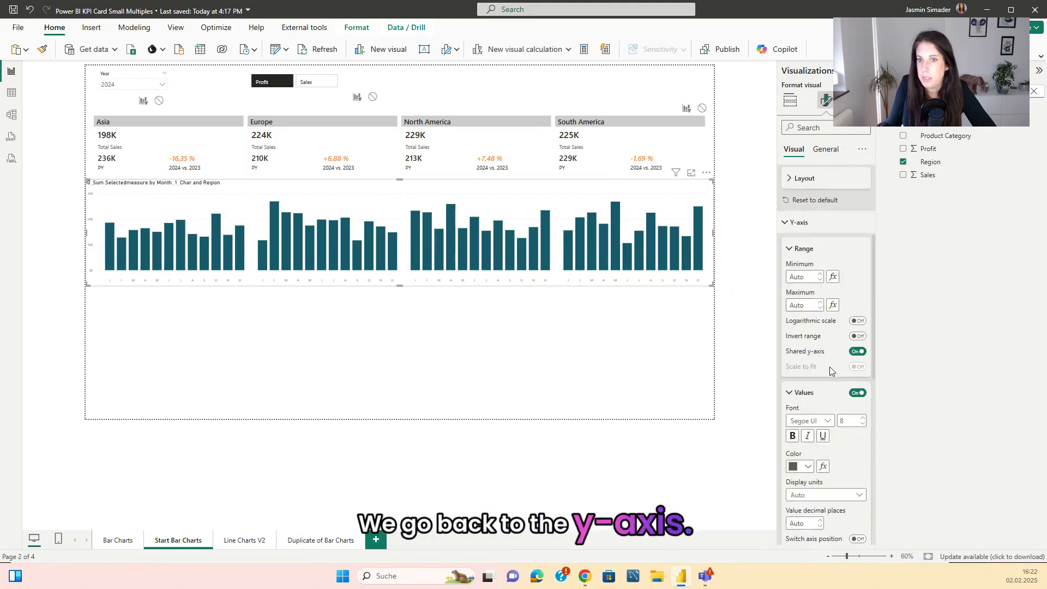
click(856, 352)
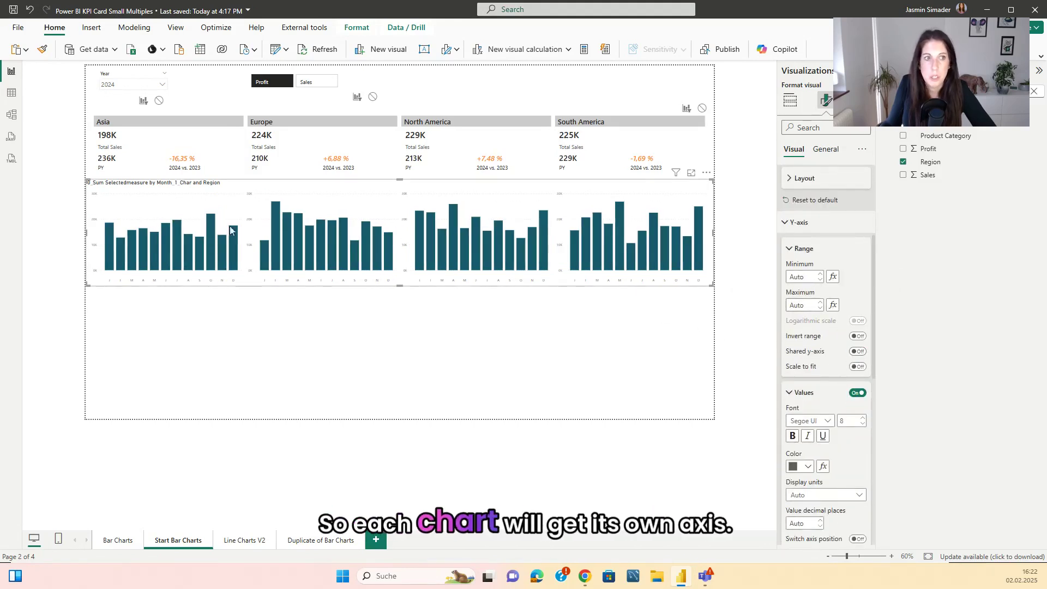
Narrow the column chart slightly from both sides to line it up with the KPI cards above.
drag(85, 230, 93, 231)
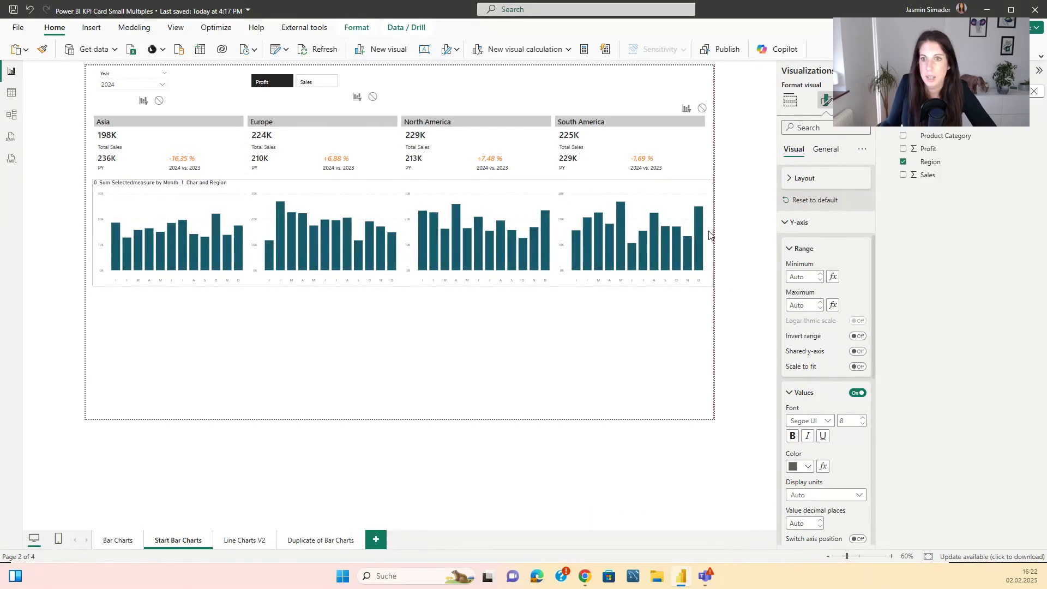
drag(711, 235, 710, 235)
Turn off the chart's gridlines and set the color of all columns to light gray.
scroll(822, 248, down, 10)
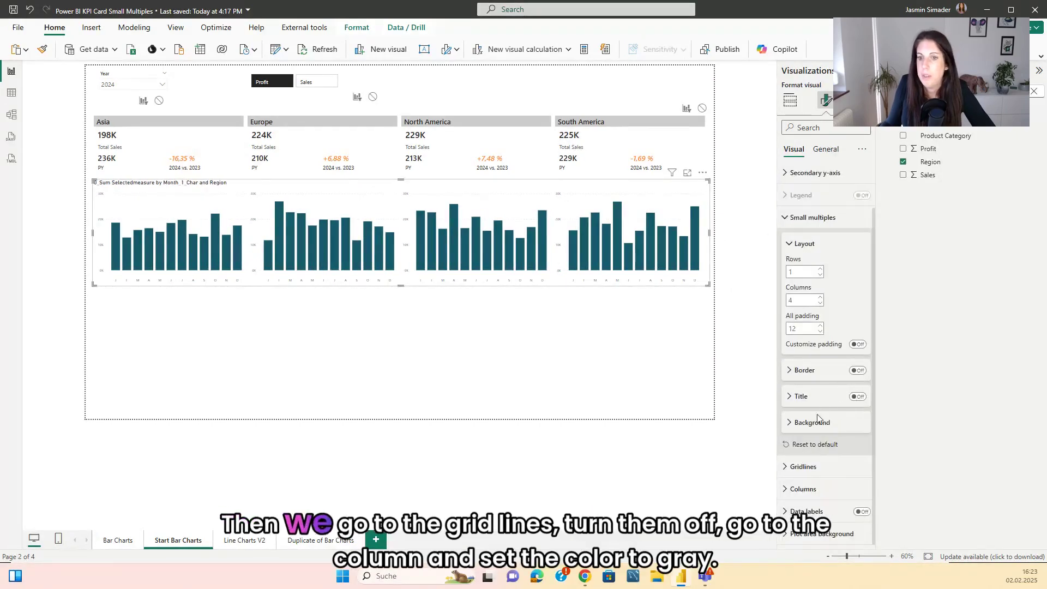
click(794, 468)
click(855, 309)
scroll(811, 488, down, 5)
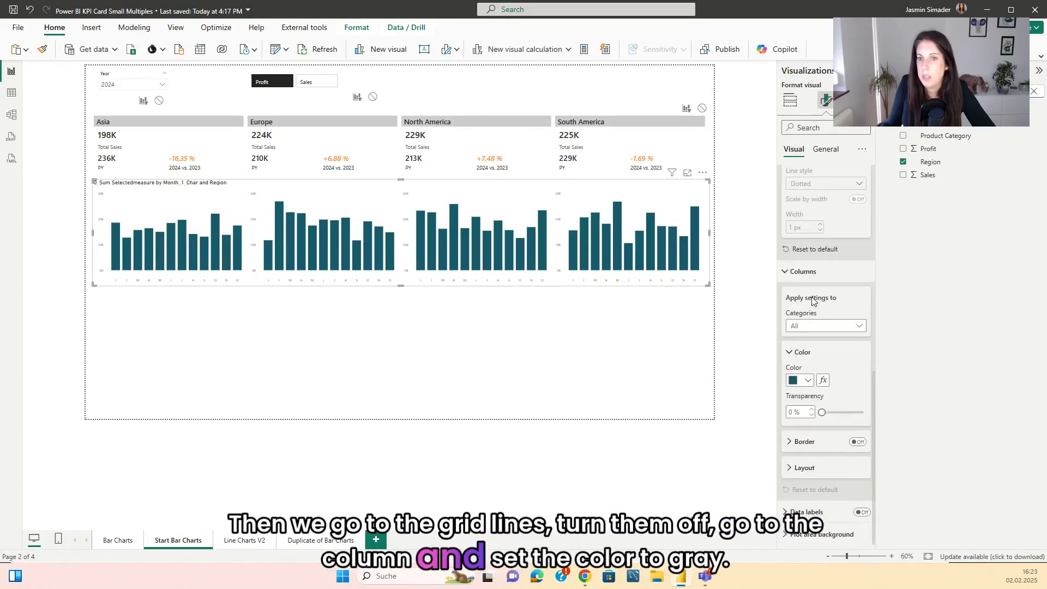
click(802, 380)
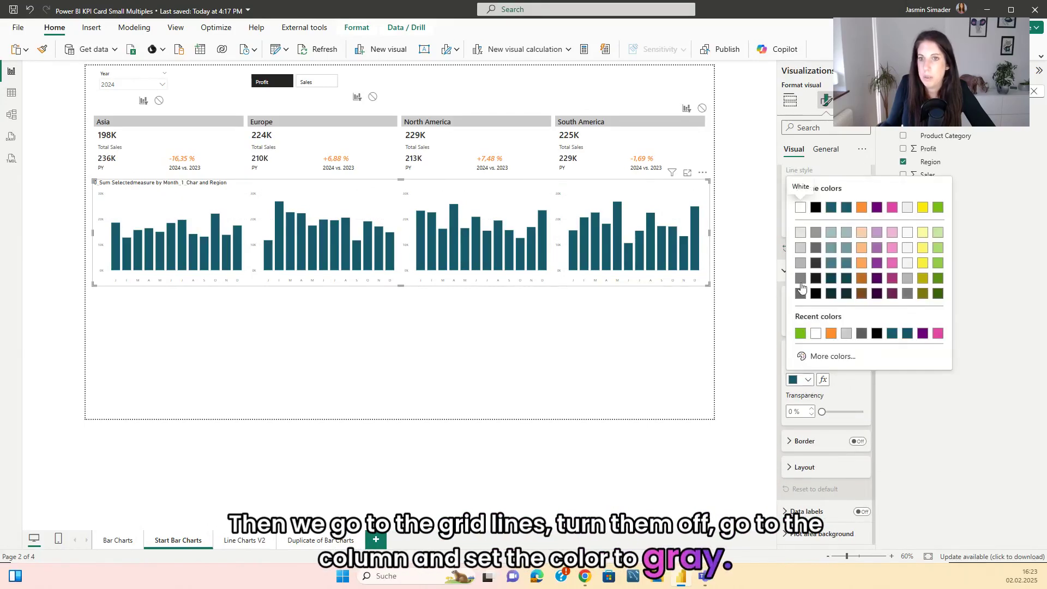
click(800, 248)
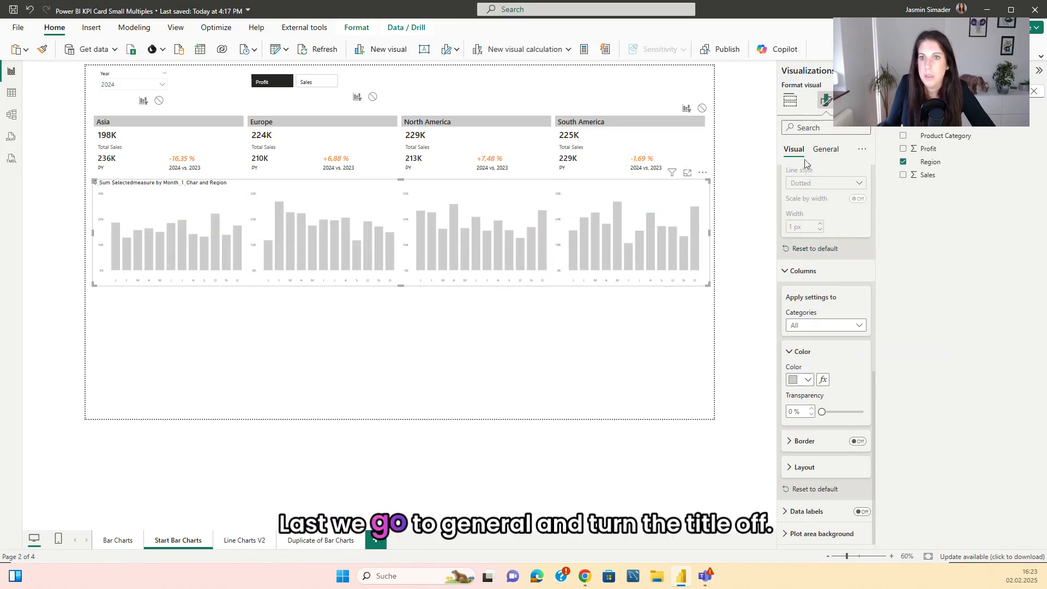
Turn off the column chart's overall title and deselect the chart.
click(825, 149)
click(861, 198)
click(652, 340)
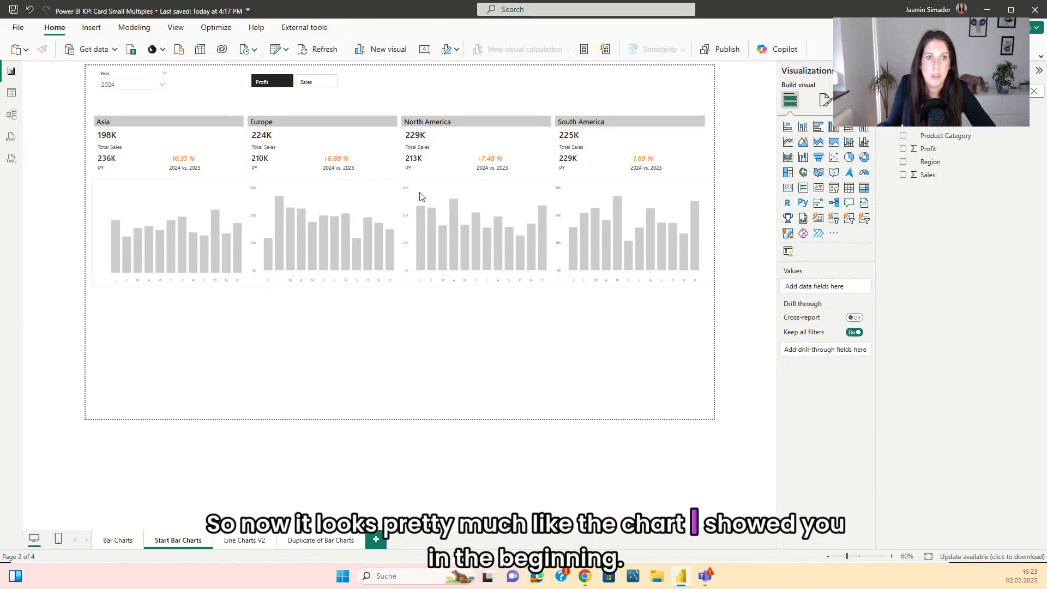
Enable error bars for the chart's single column series and look at the color choices for the bars.
click(350, 193)
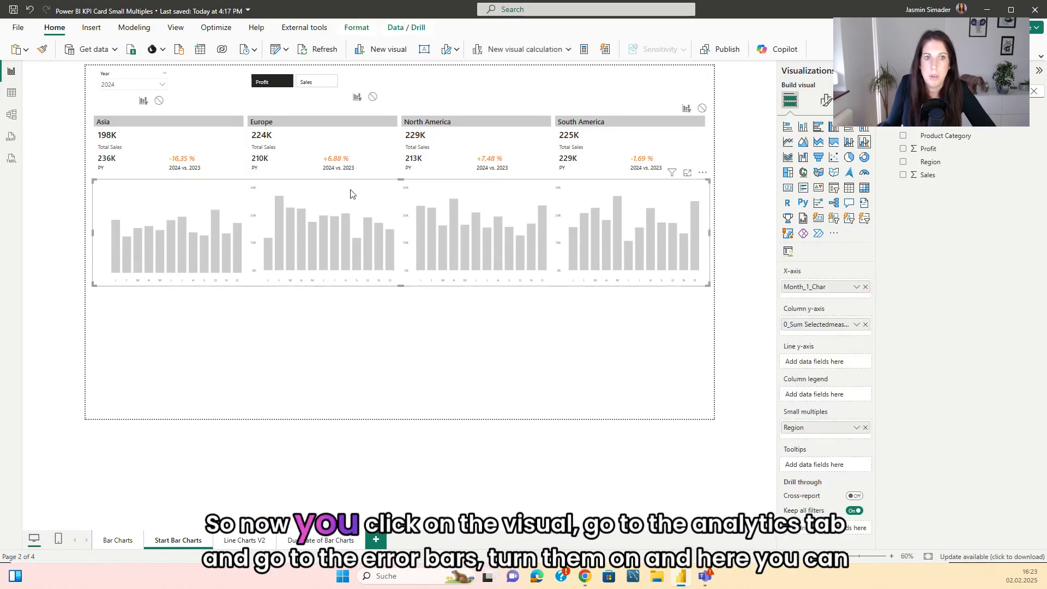
click(847, 100)
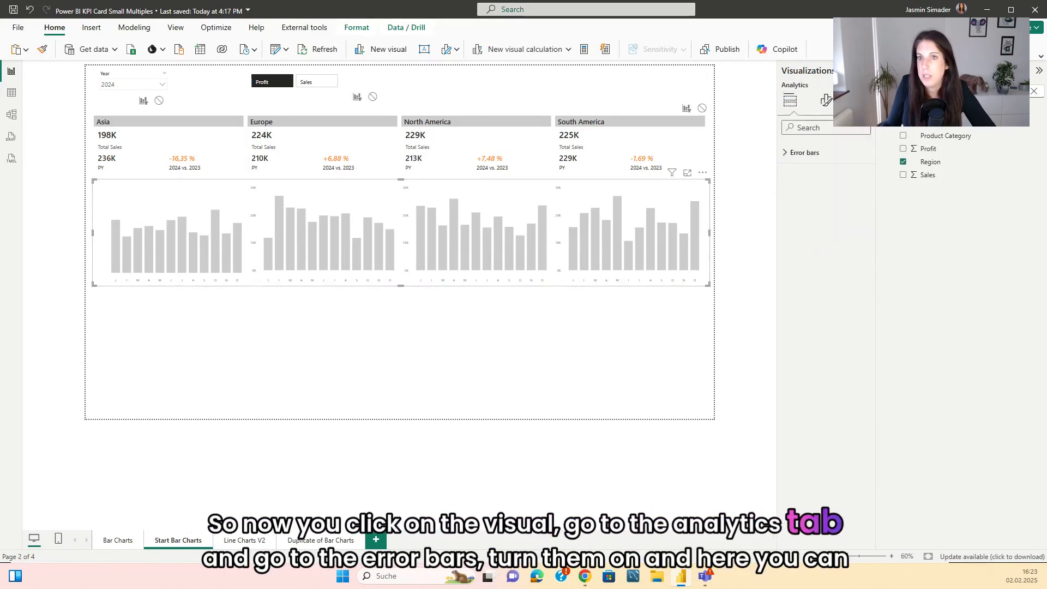
click(784, 153)
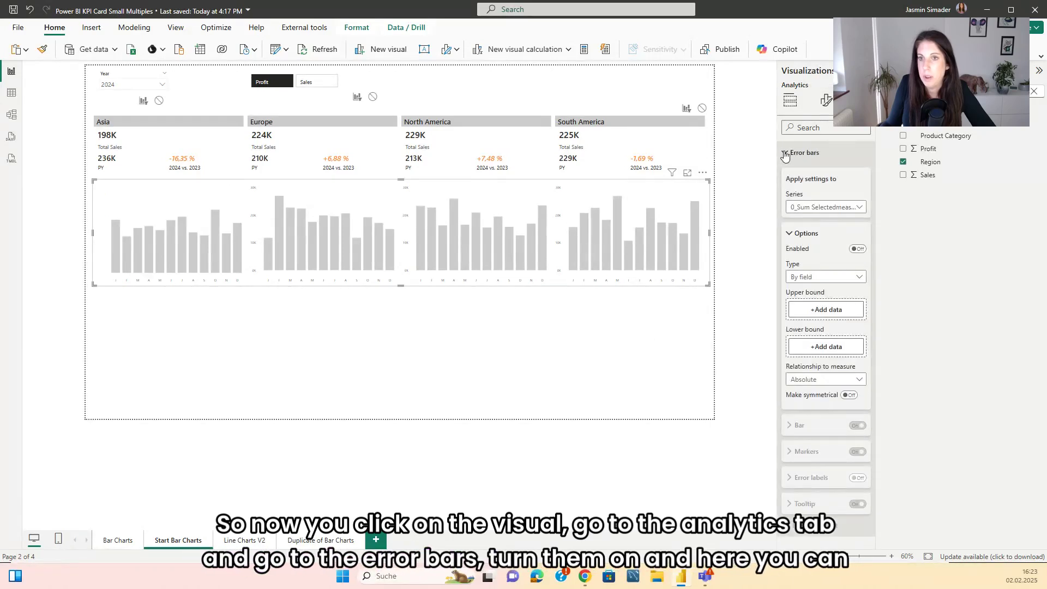
click(857, 250)
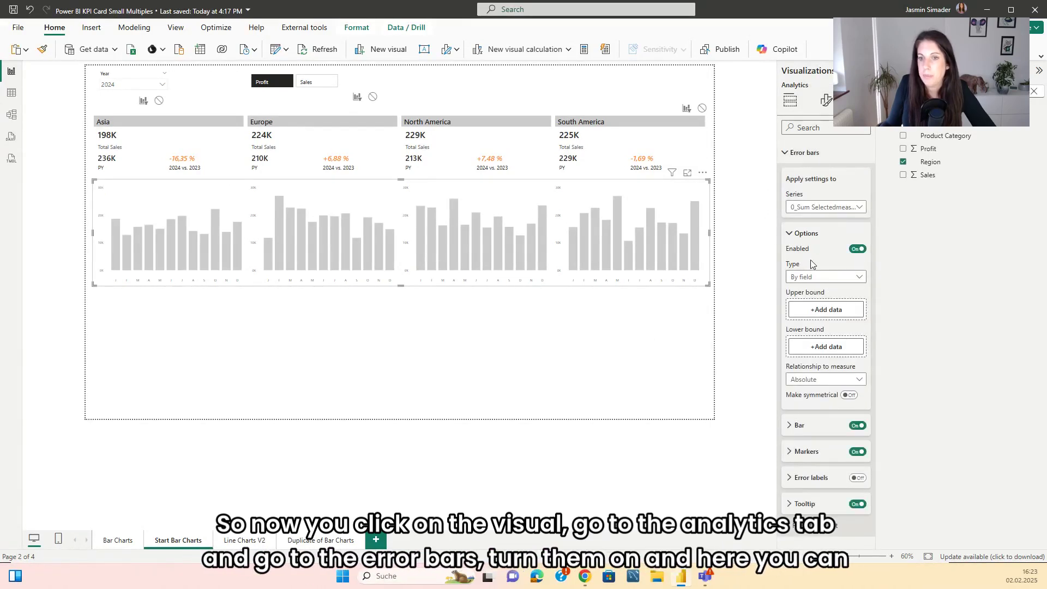
click(797, 426)
scroll(804, 354, down, 3)
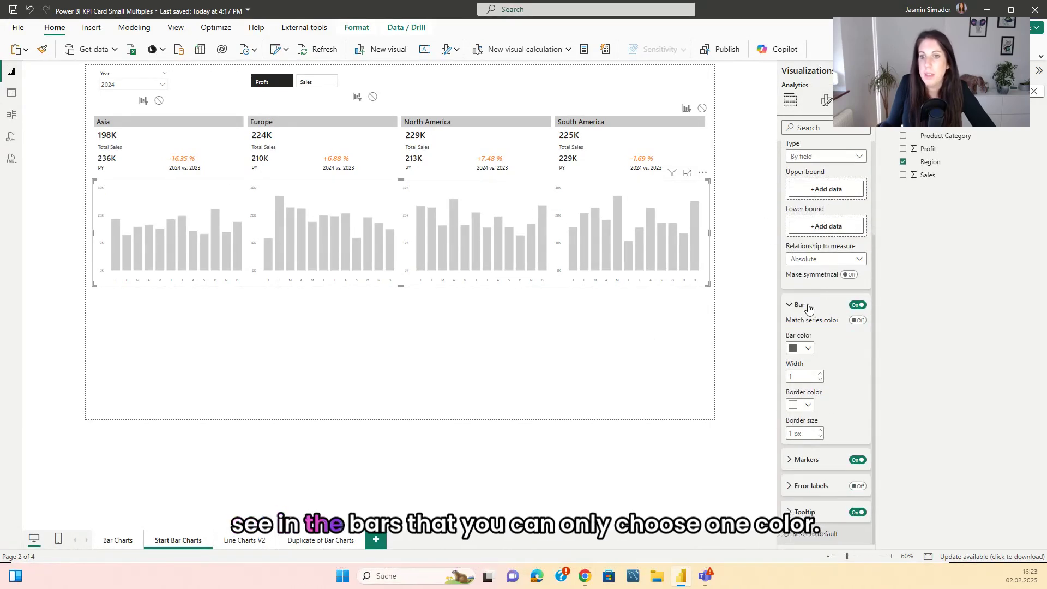
click(810, 348)
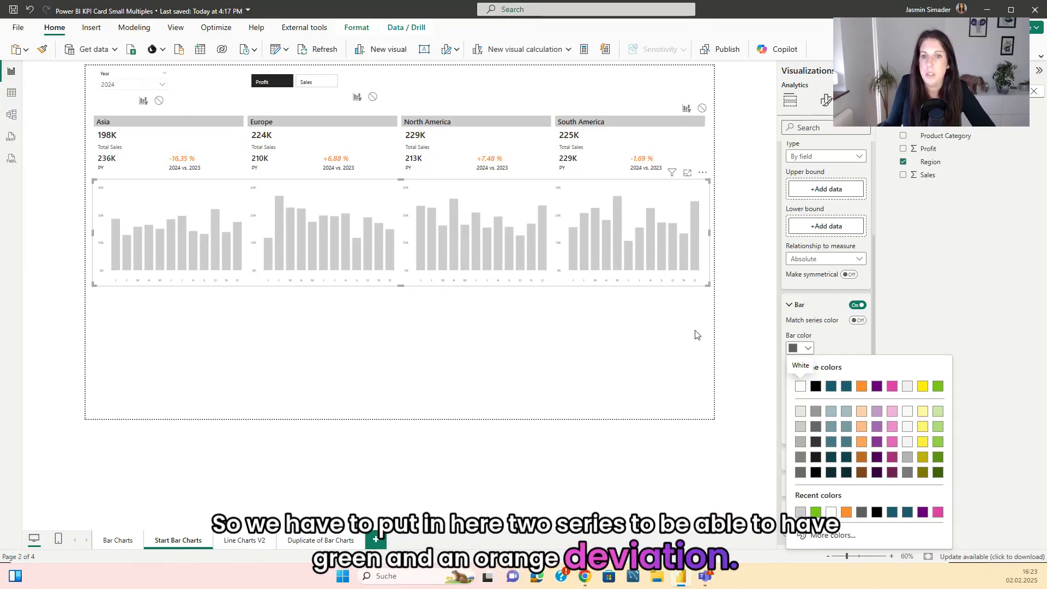
click(731, 334)
Review the 0_Sum Selectedmeasure negative and positive formulas and use both measures as column y-axis values in place of 0_Sum Selectedmeasure.
click(790, 100)
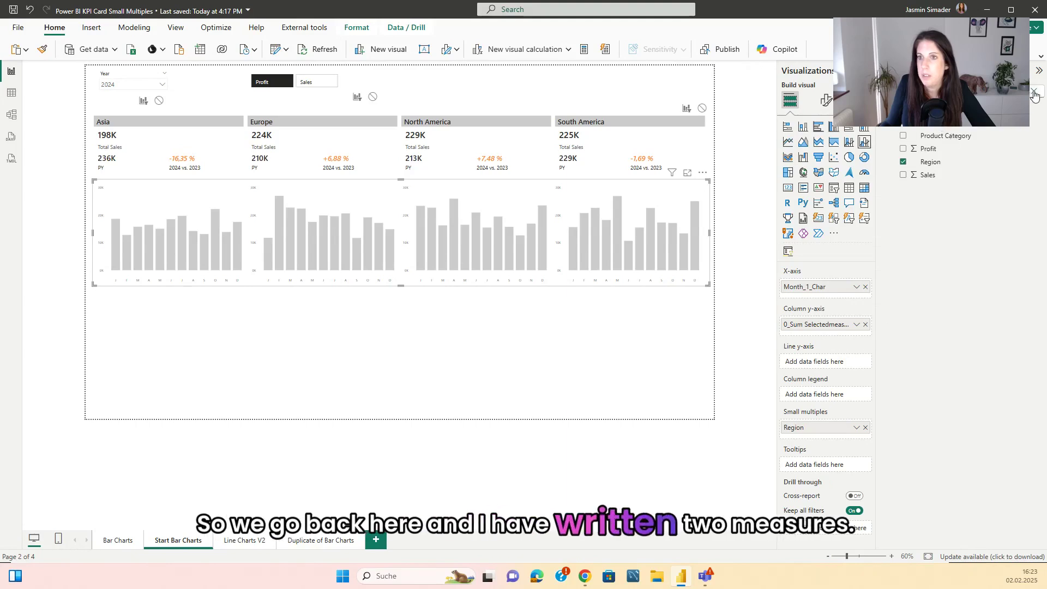
scroll(1027, 248, up, 5)
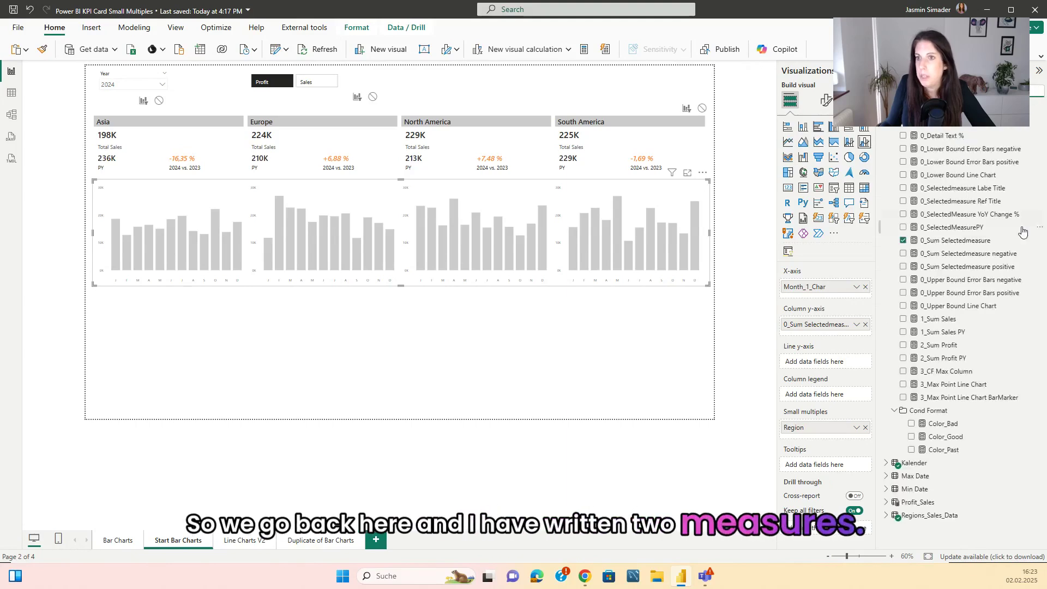
click(963, 255)
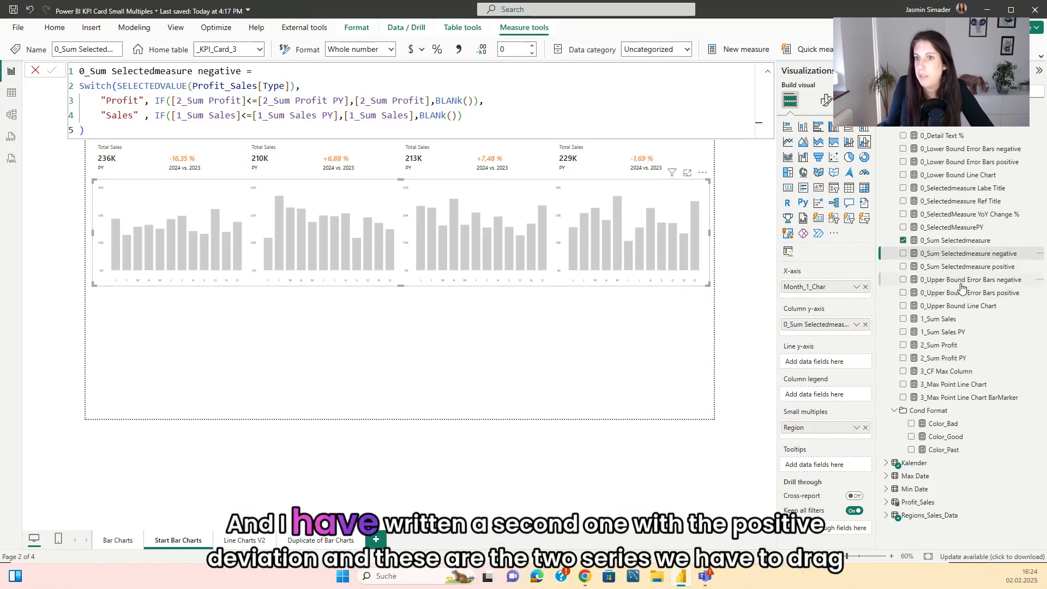
click(959, 267)
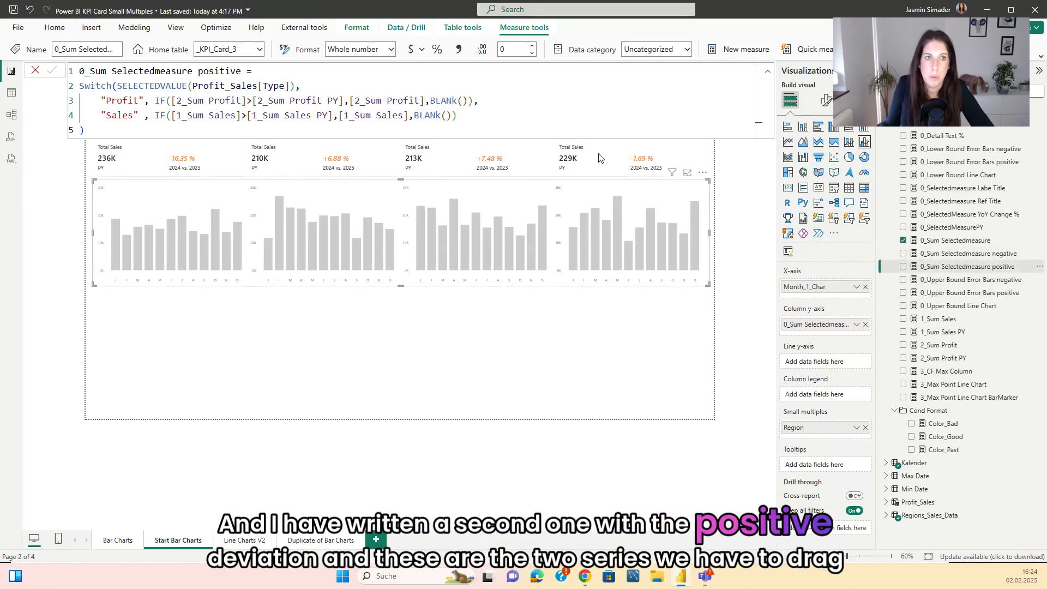
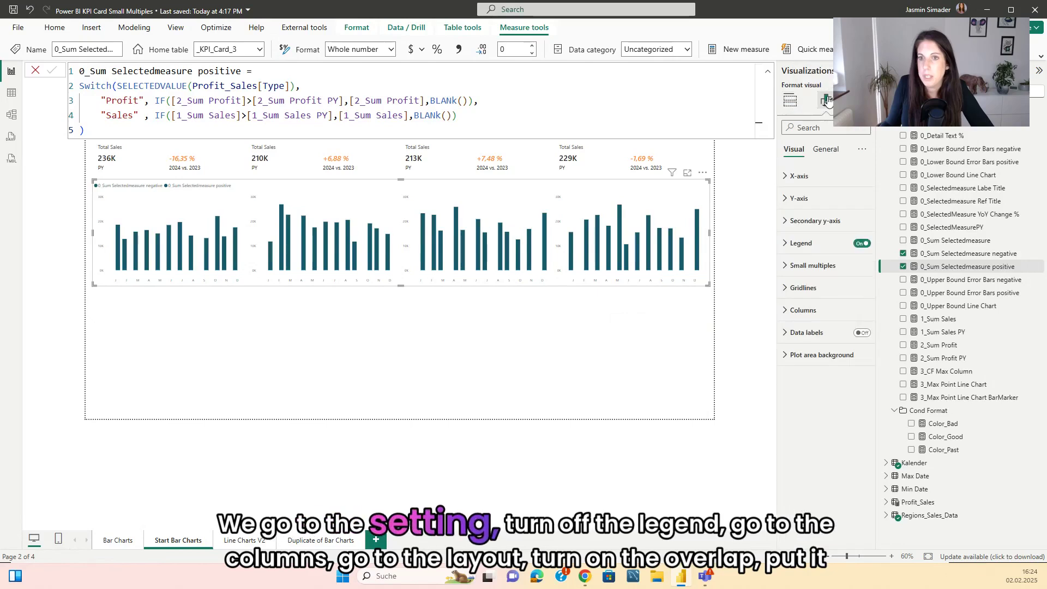
Turn off the chart's legend and overlap the two column series with a 100% space between series.
click(861, 244)
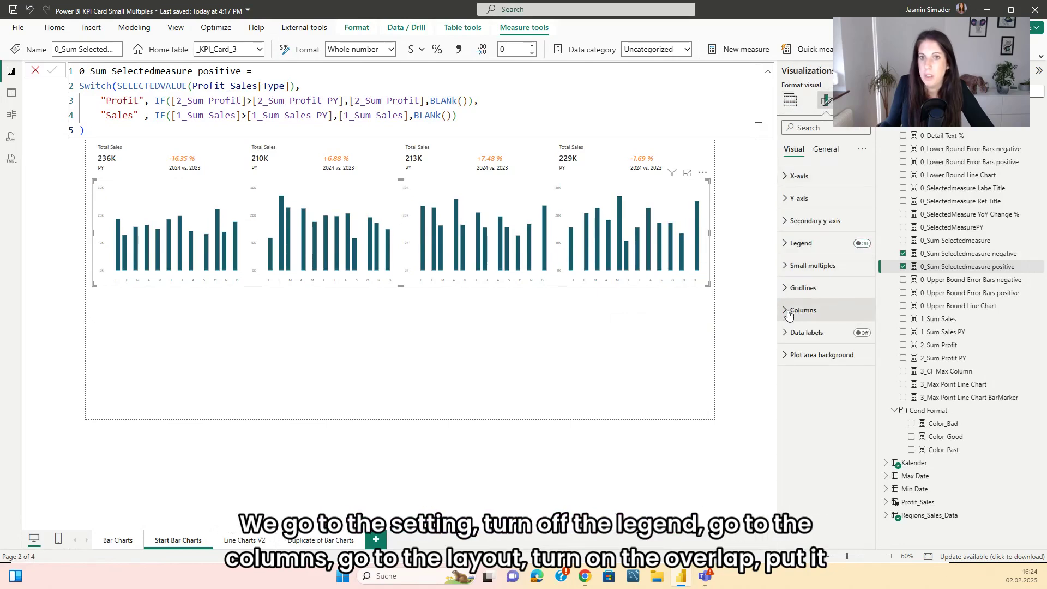
click(807, 310)
scroll(829, 306, down, 3)
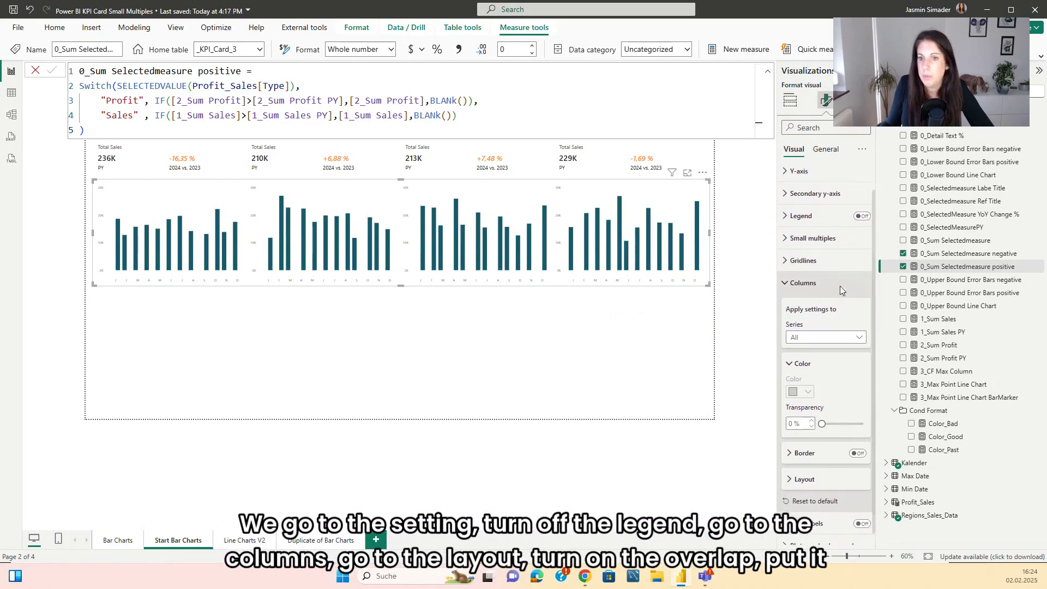
click(804, 465)
scroll(825, 371, down, 2)
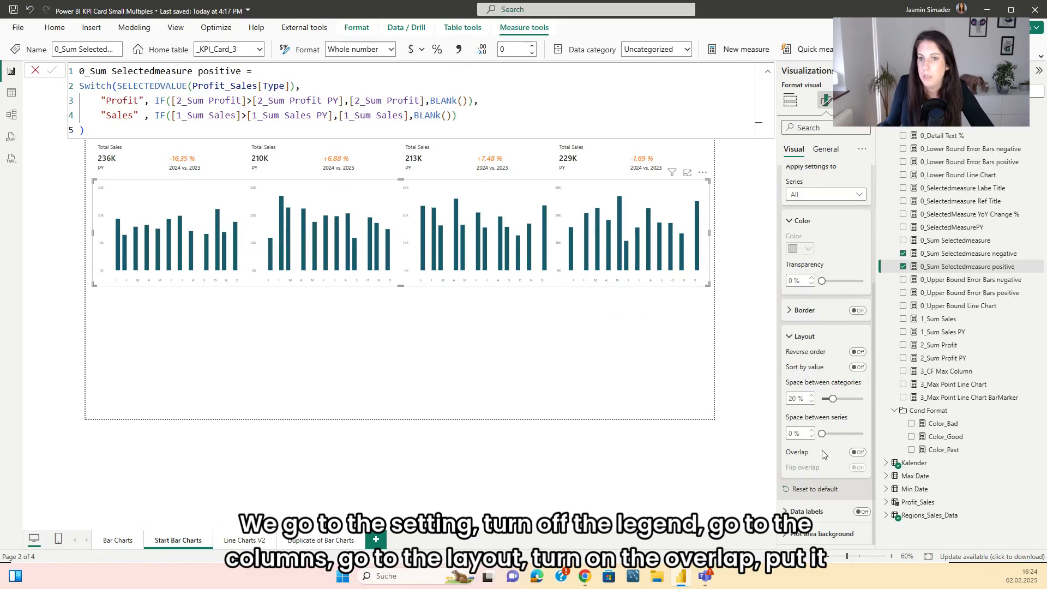
click(857, 452)
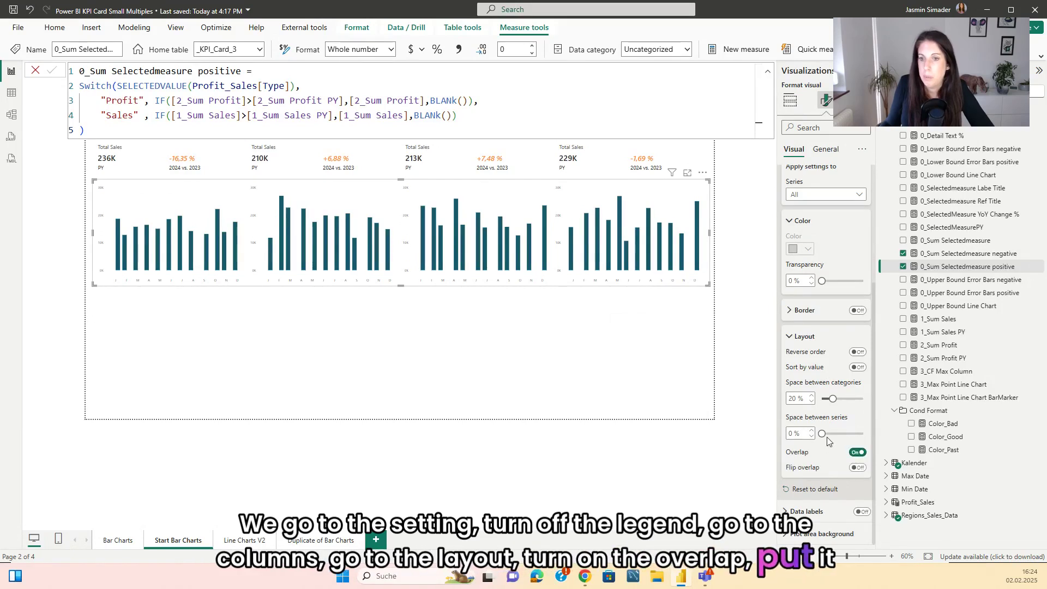
drag(822, 433, 823, 434)
Set the space between the chart's column categories to 25%.
click(793, 398)
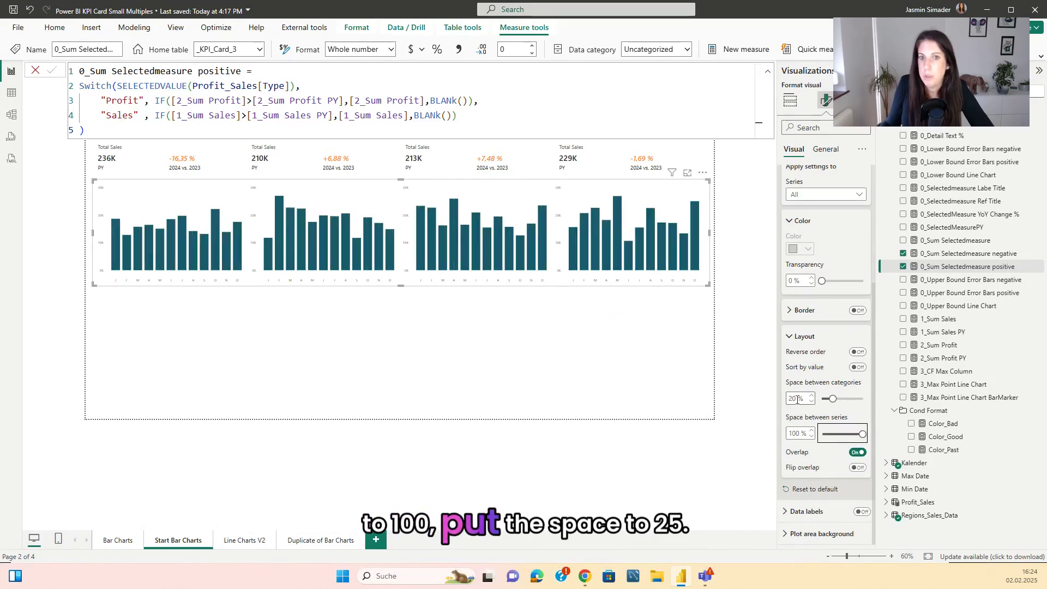
text(25)
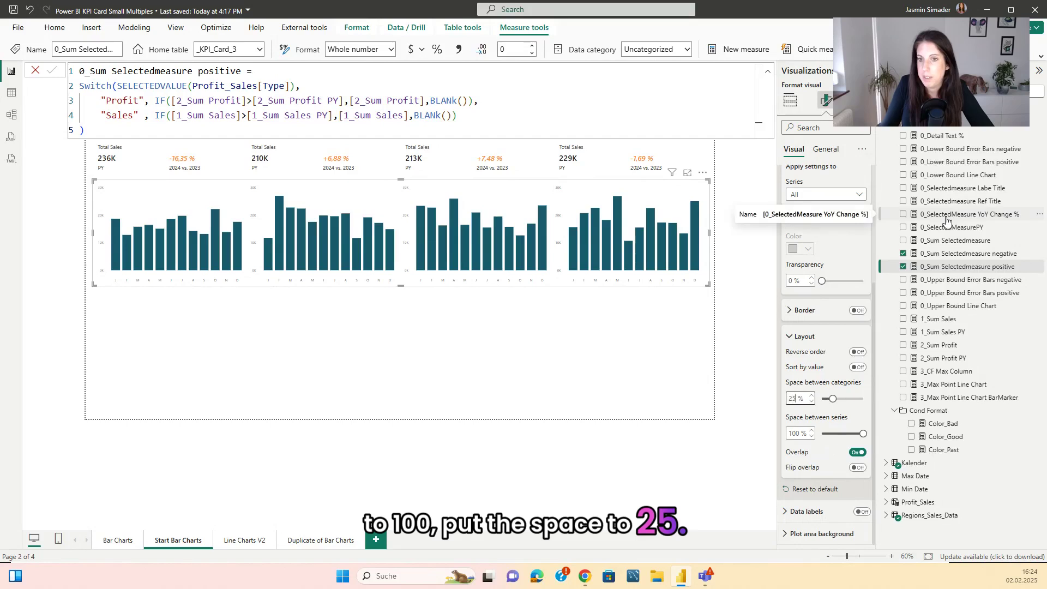
key(Return)
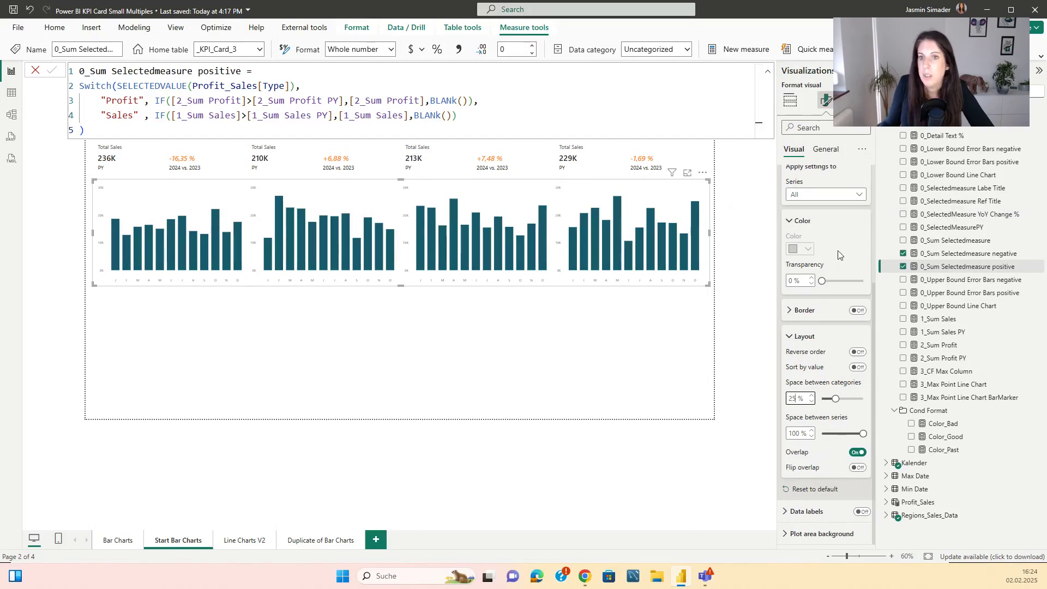
Set the column color to light gray for both 0_Sum Selectedmeasure negative and 0_Sum Selectedmeasure positive.
click(826, 194)
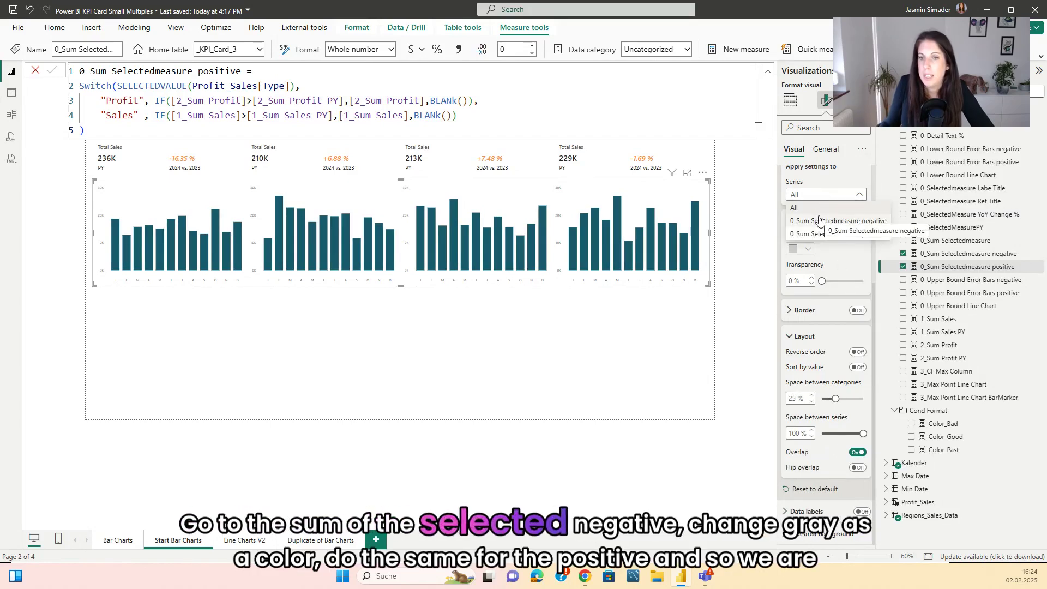
click(819, 221)
click(809, 378)
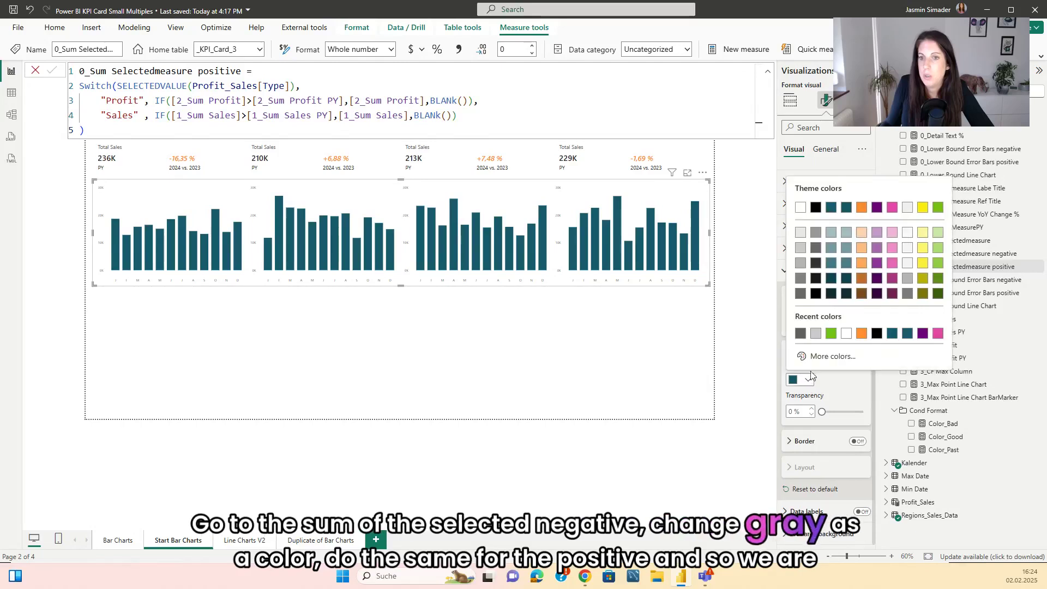
click(816, 334)
click(825, 325)
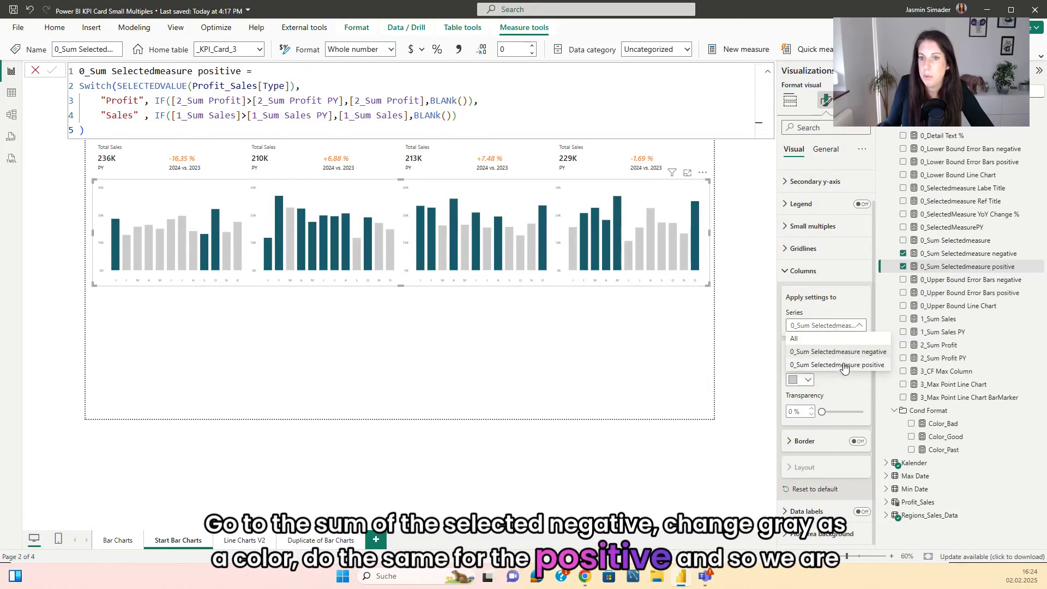
click(838, 364)
click(801, 380)
click(816, 333)
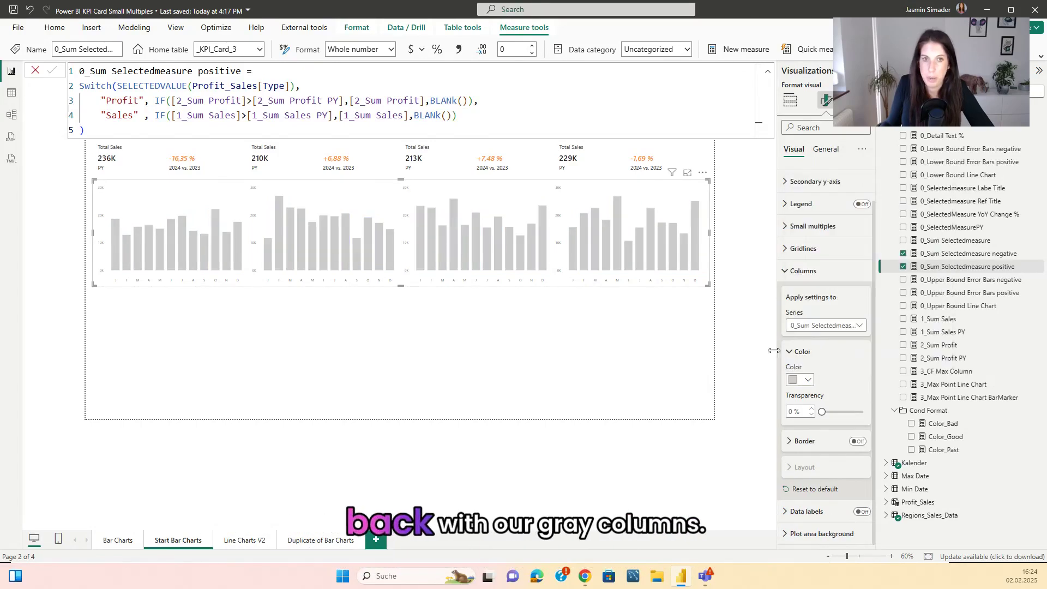
click(761, 327)
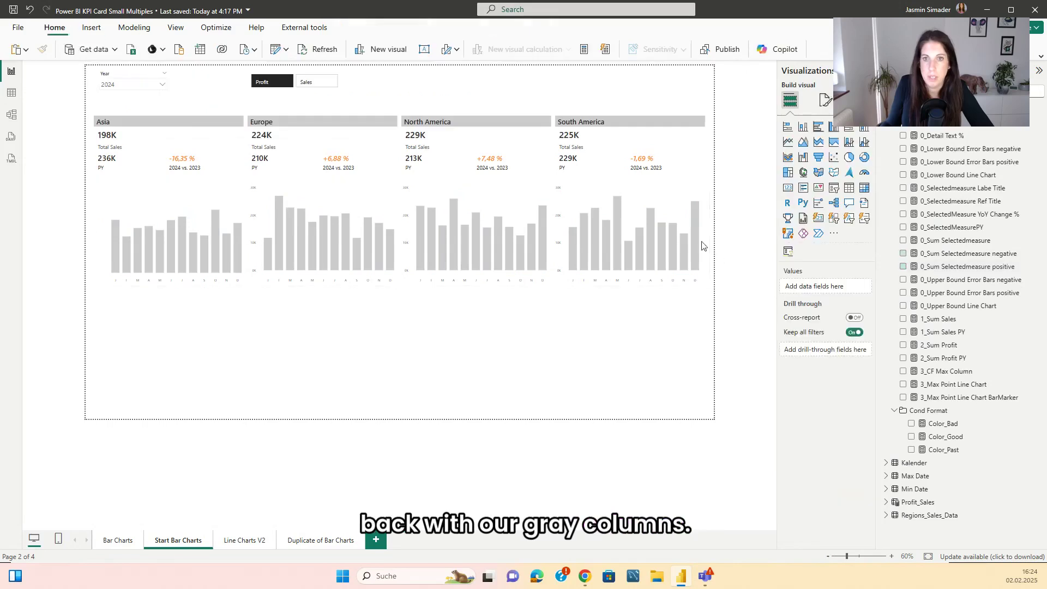
Turn on error bars for the 0_Sum Selectedmeasure negative series of the small-multiples column chart.
click(644, 198)
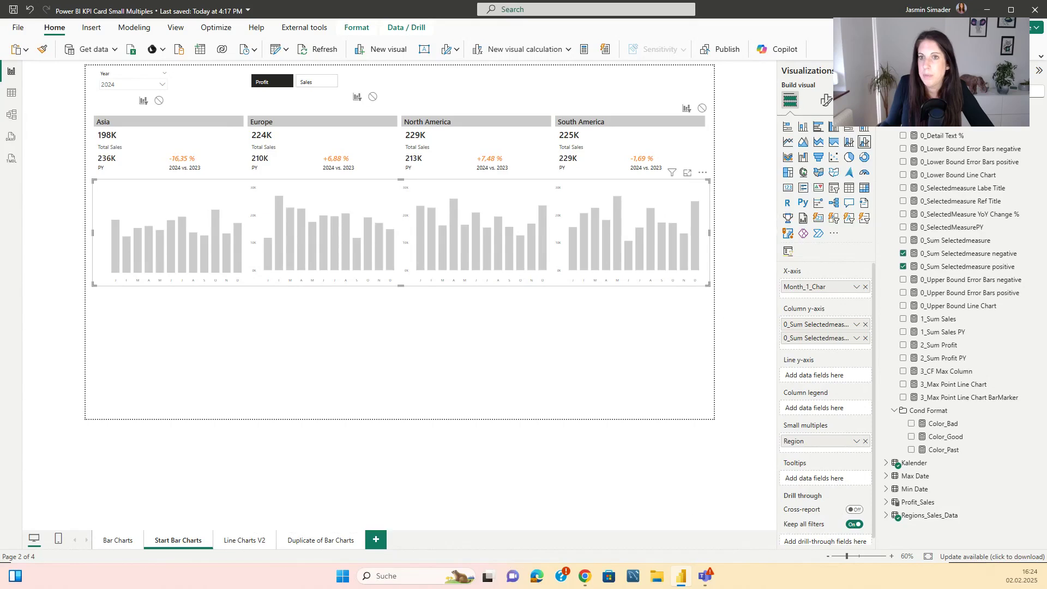
click(826, 100)
click(801, 153)
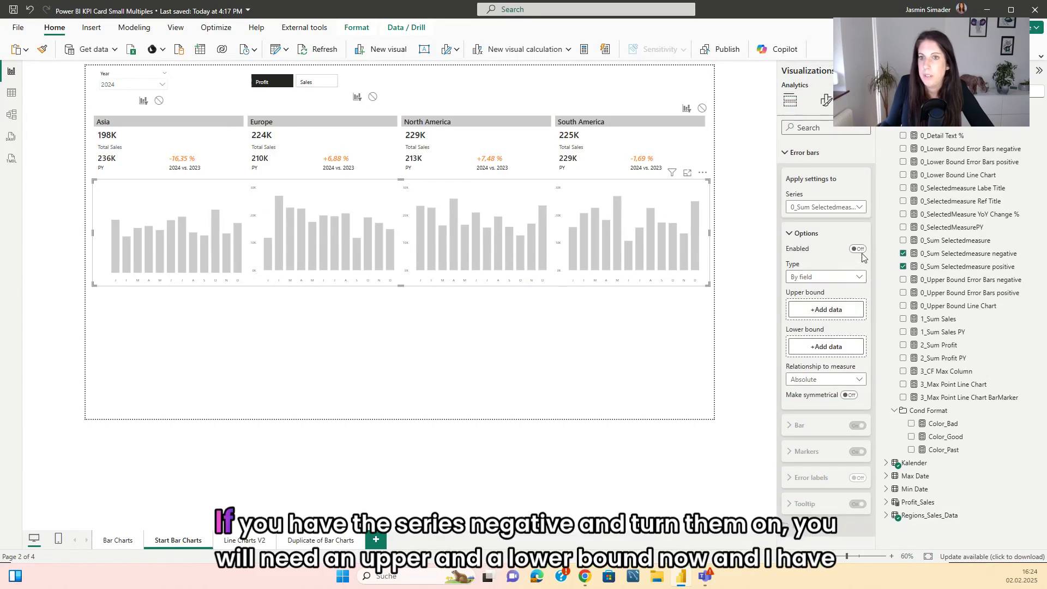
click(837, 209)
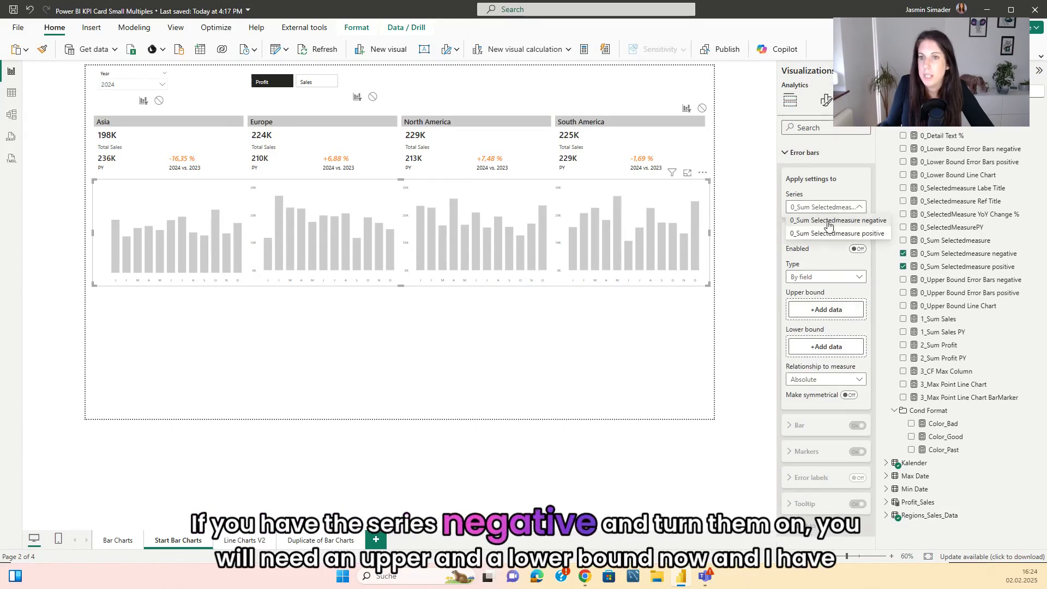
click(828, 221)
click(858, 249)
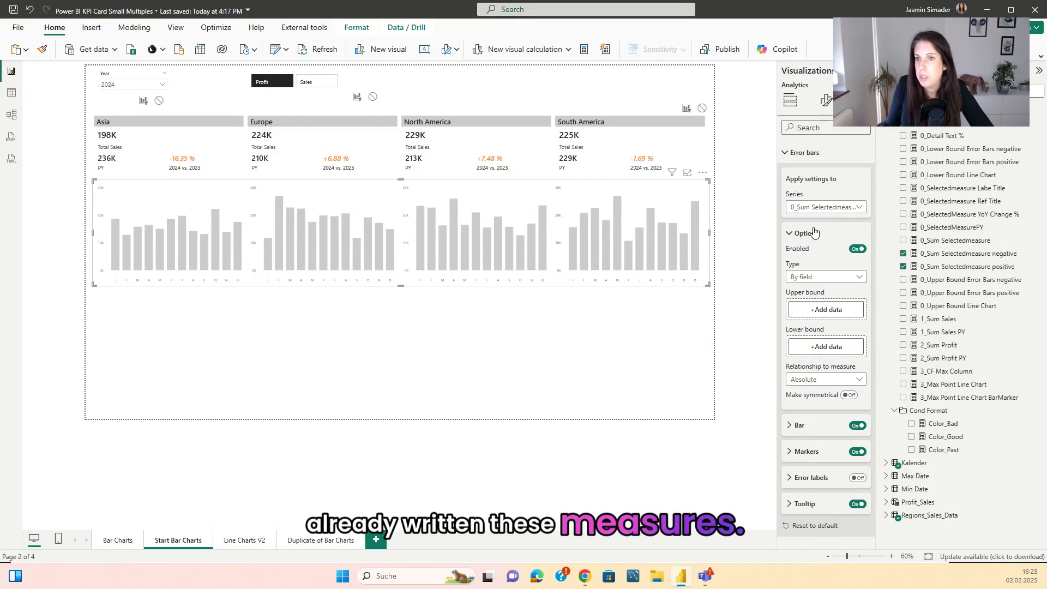
Review the 0_Upper Bound and 0_Lower Bound Error Bars negative formulas and assign these measures as the error bars' upper and lower bounds.
click(974, 282)
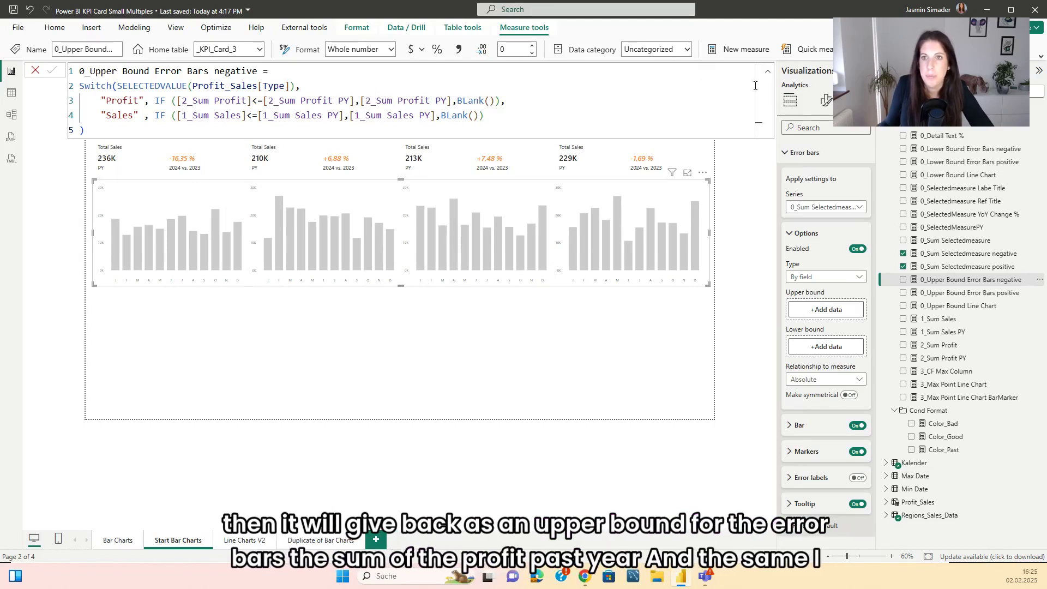
click(766, 72)
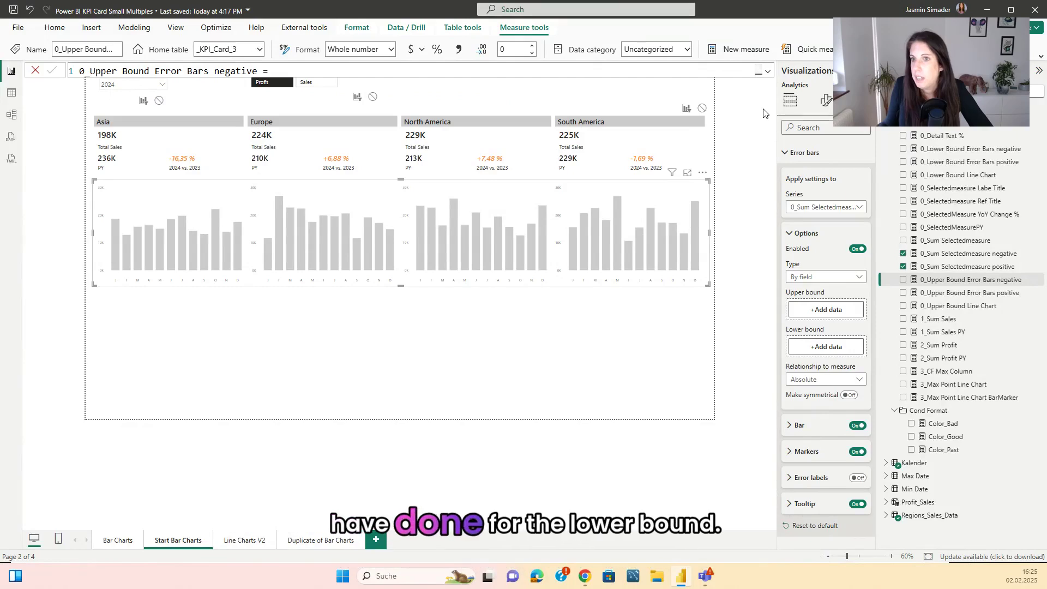
click(961, 150)
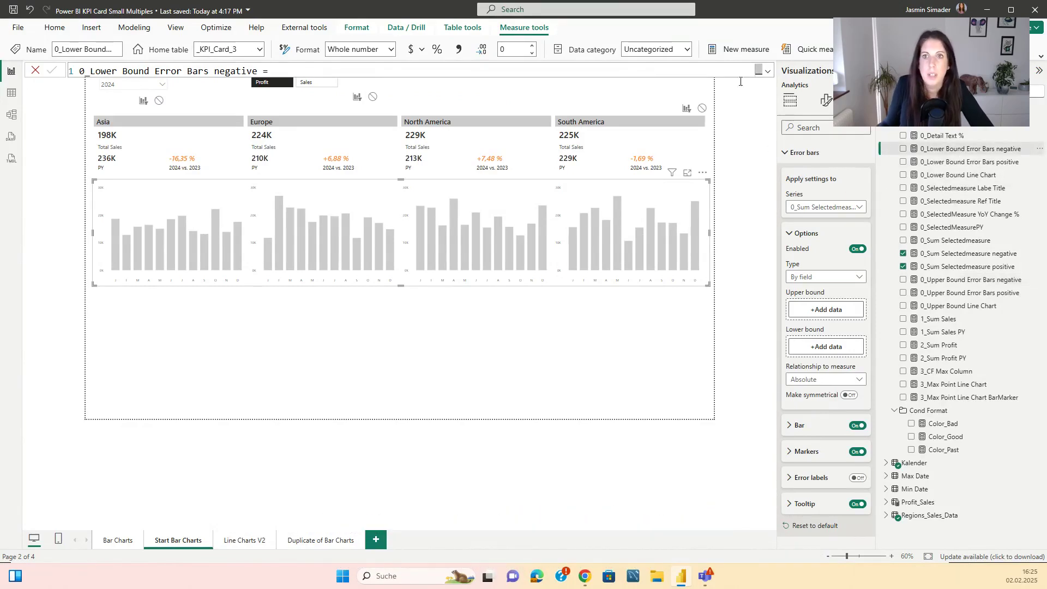
click(766, 71)
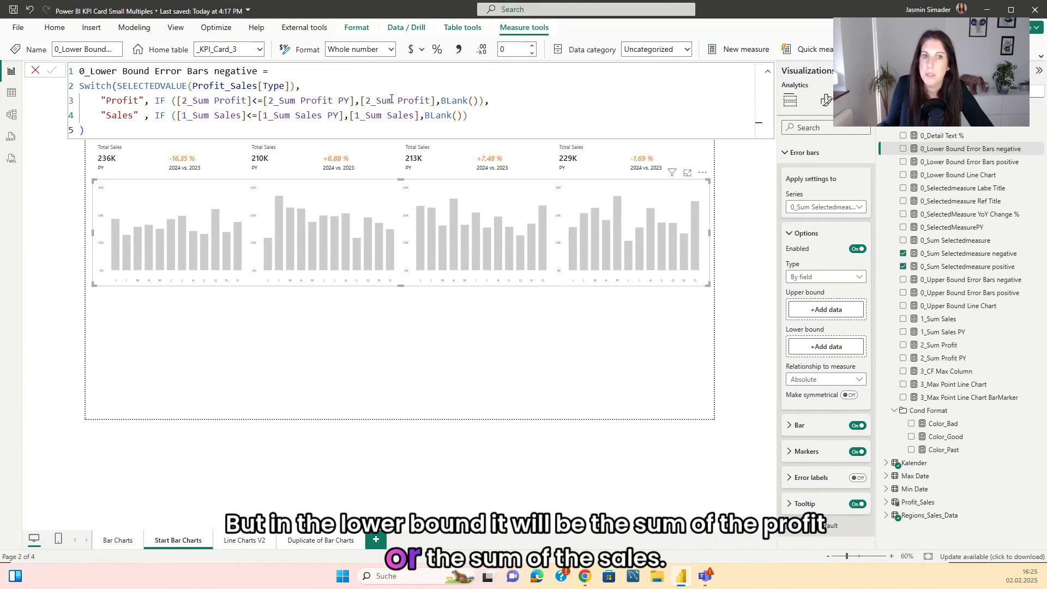
click(768, 74)
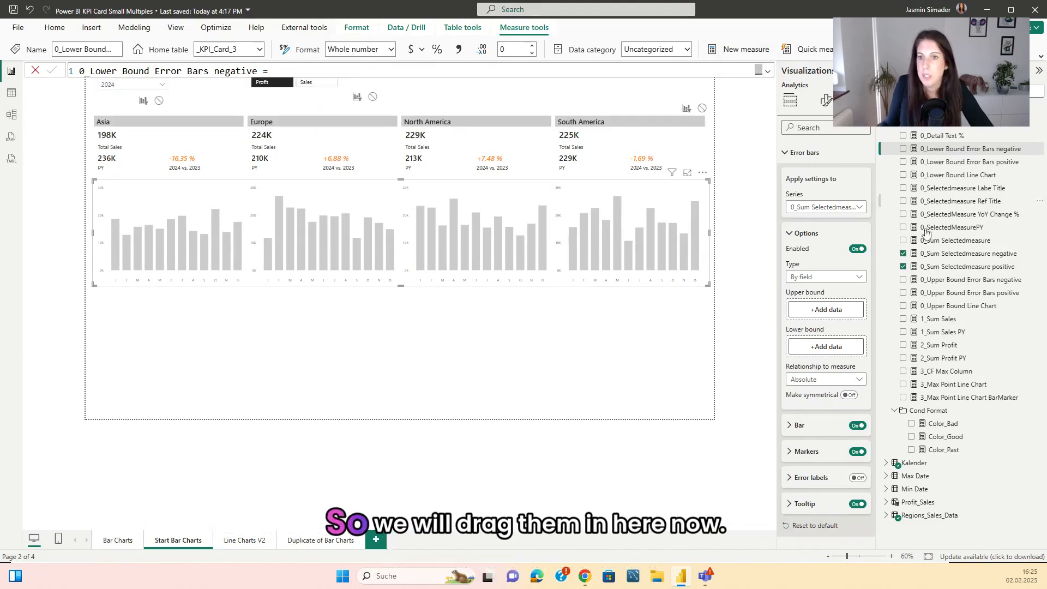
click(832, 309)
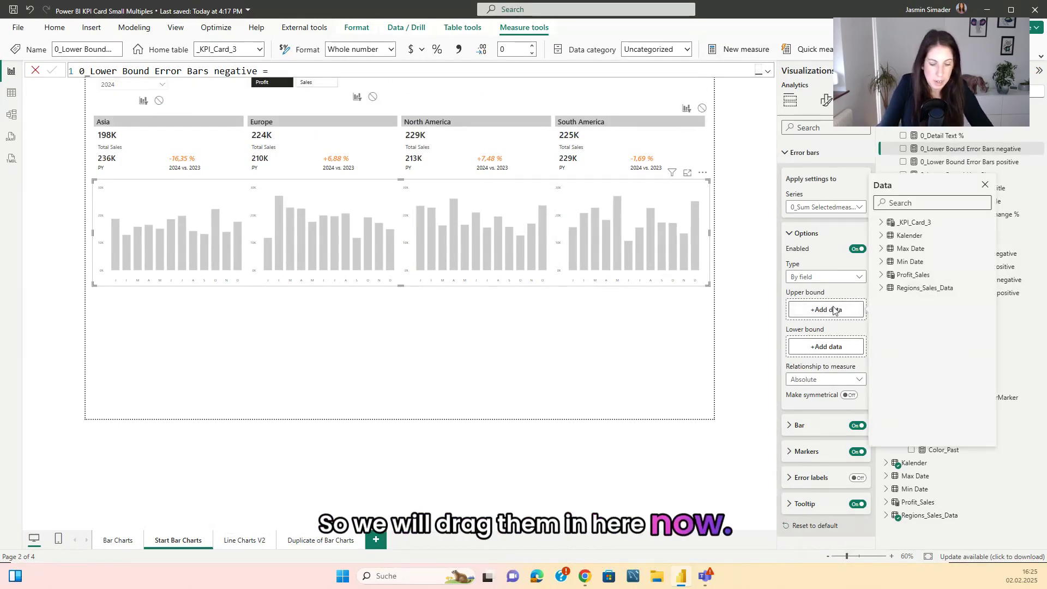
text(Upper)
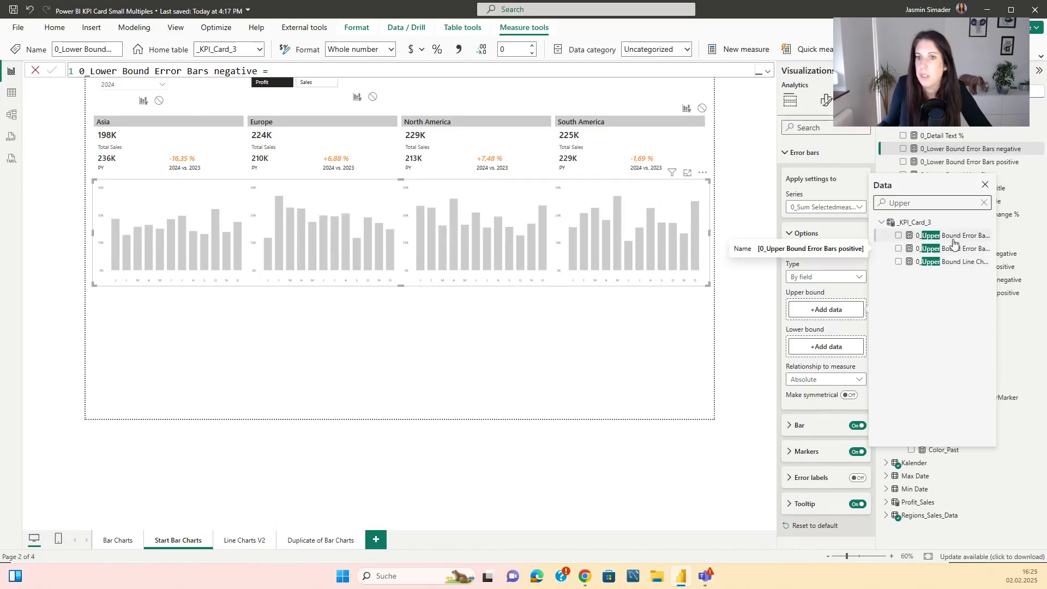
click(954, 240)
click(825, 349)
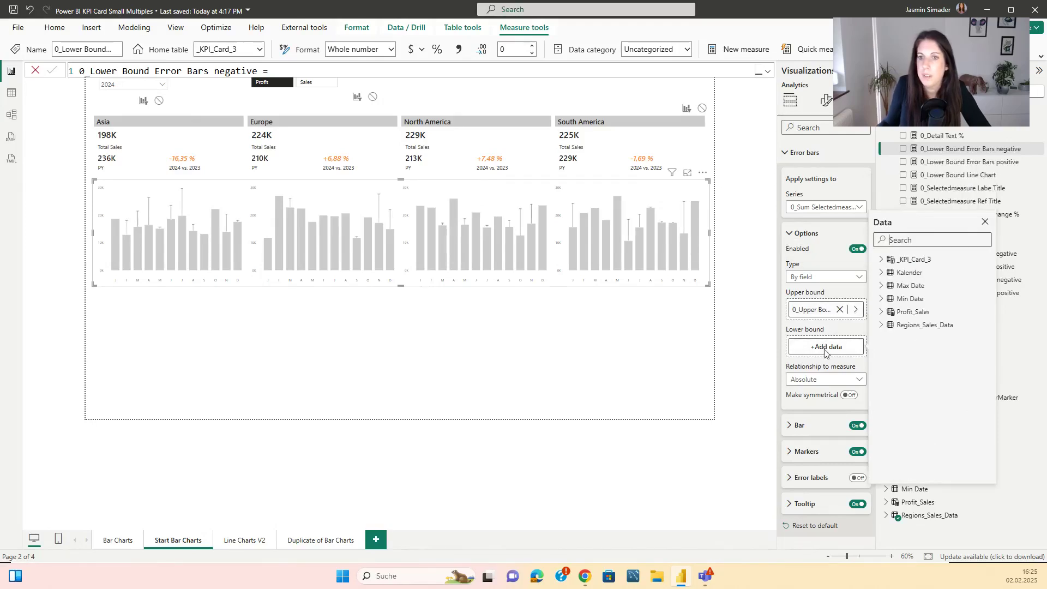
text(Lower)
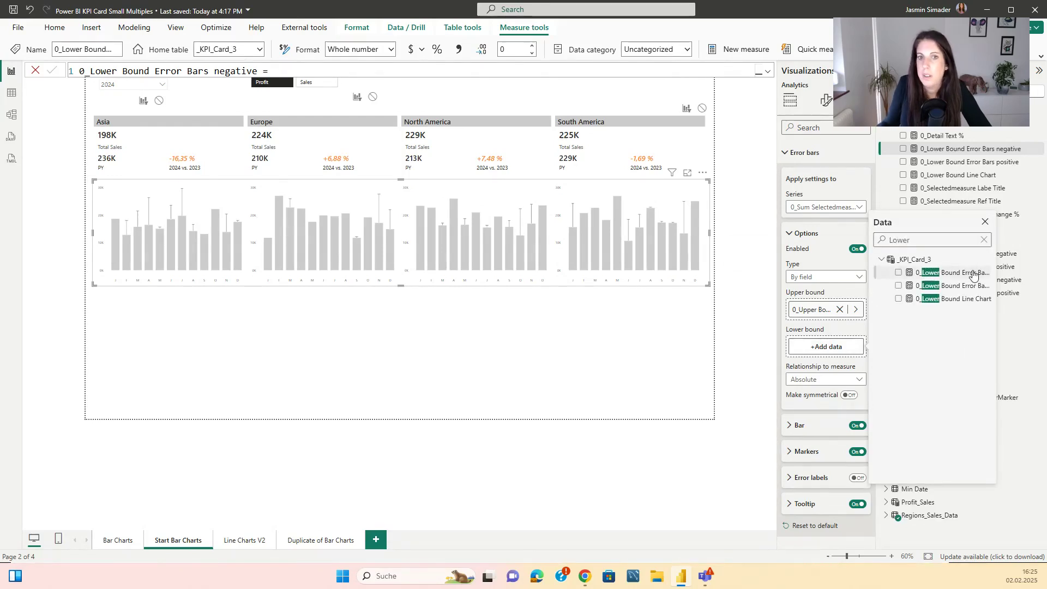
click(973, 274)
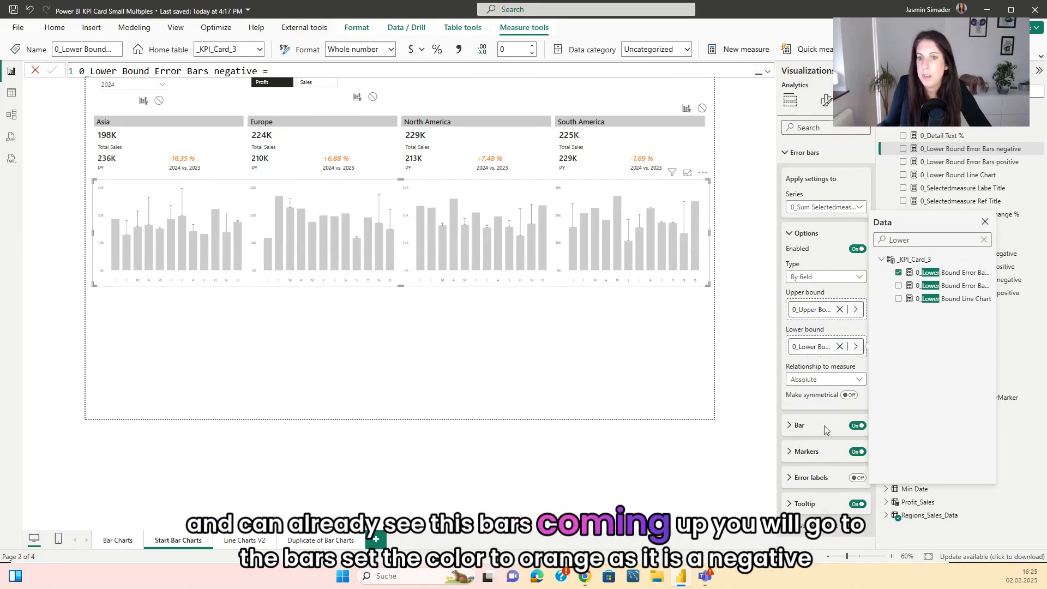
Color the negative series' error bars orange and set their width to 10.
click(800, 426)
scroll(827, 391, down, 2)
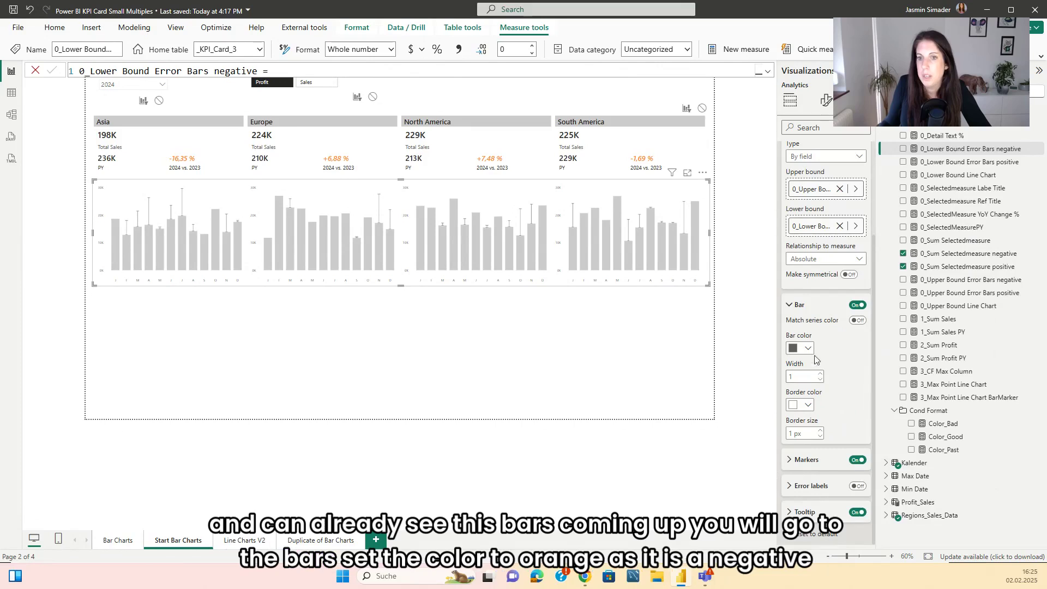
click(806, 348)
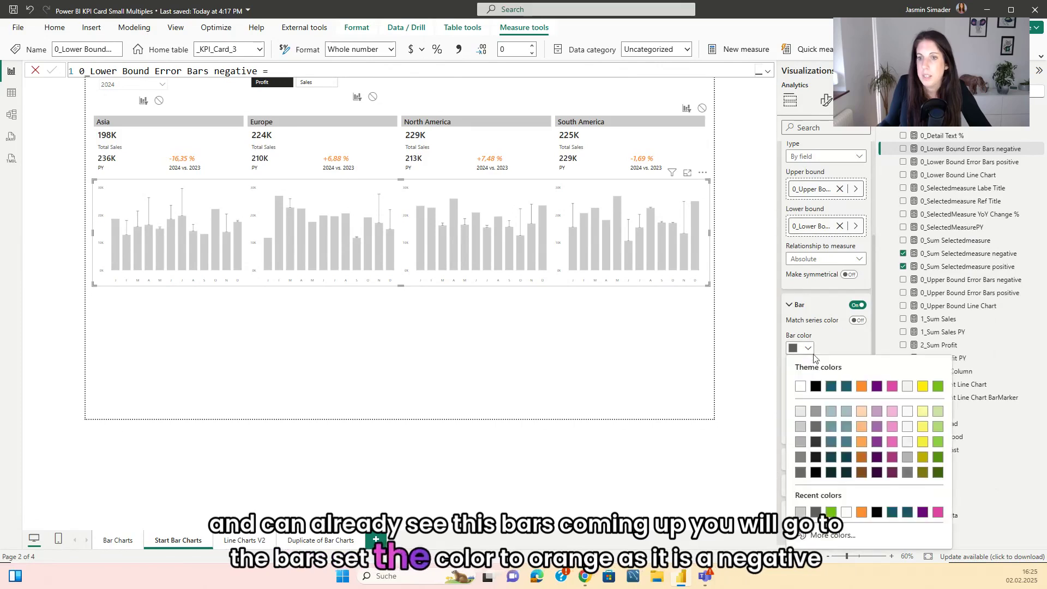
click(864, 388)
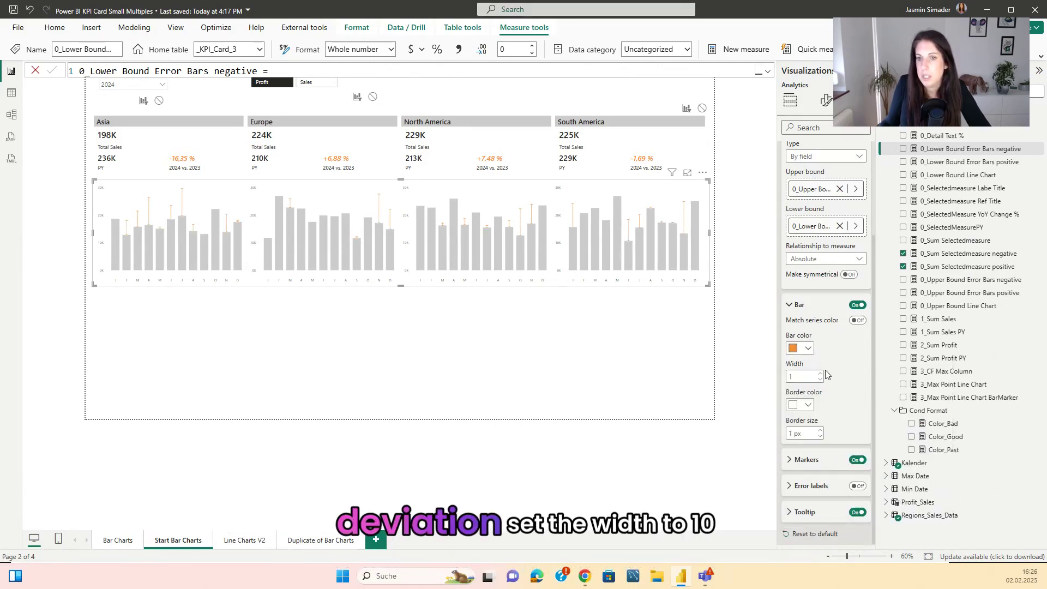
click(819, 374)
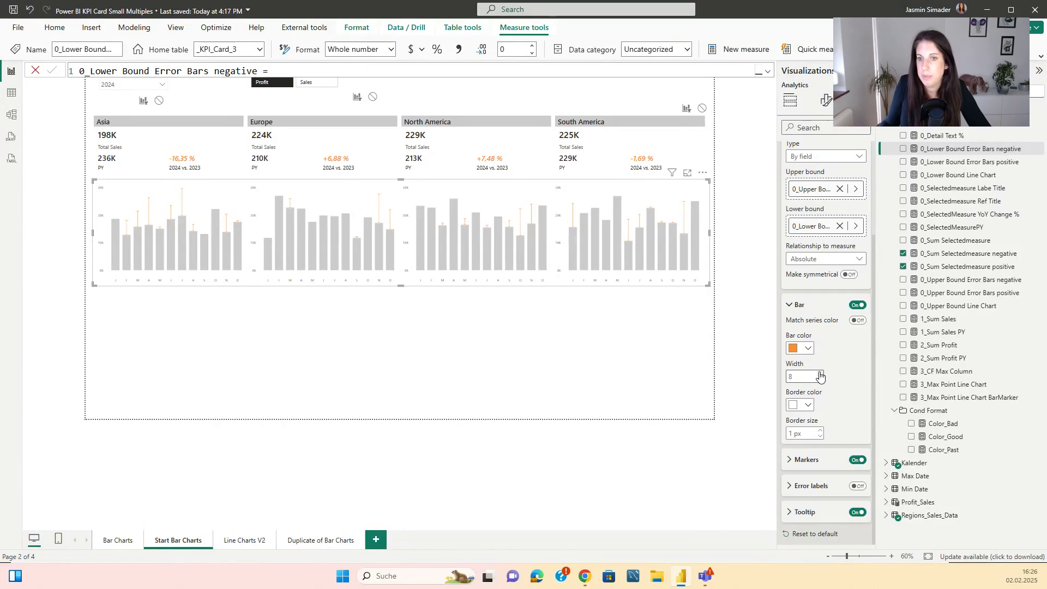
click(819, 374)
click(819, 374)
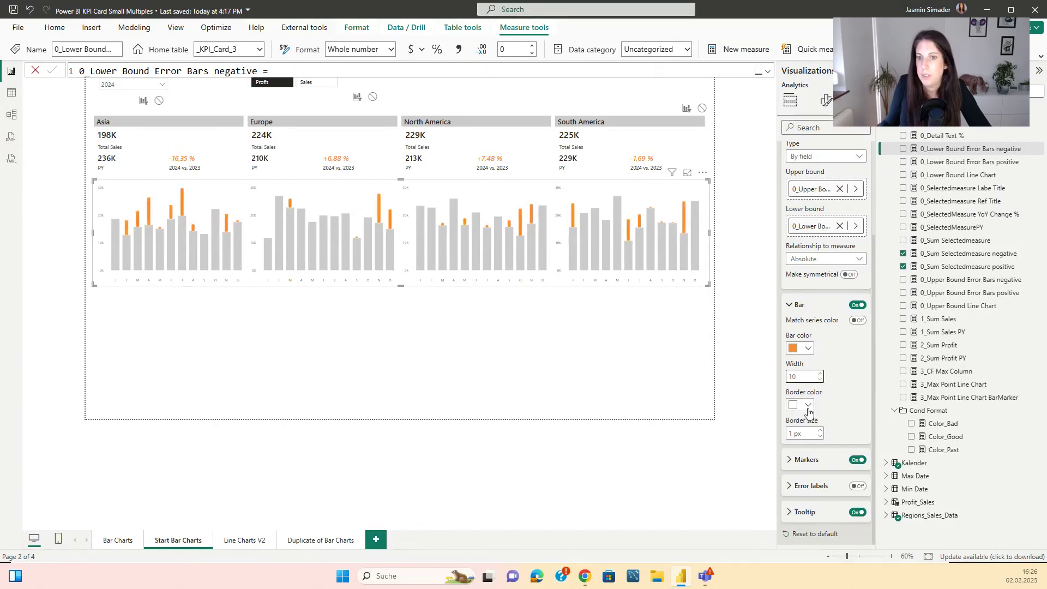
Set the negative error bars' border size to 0 px and turn off their markers.
double_click(811, 432)
text(0)
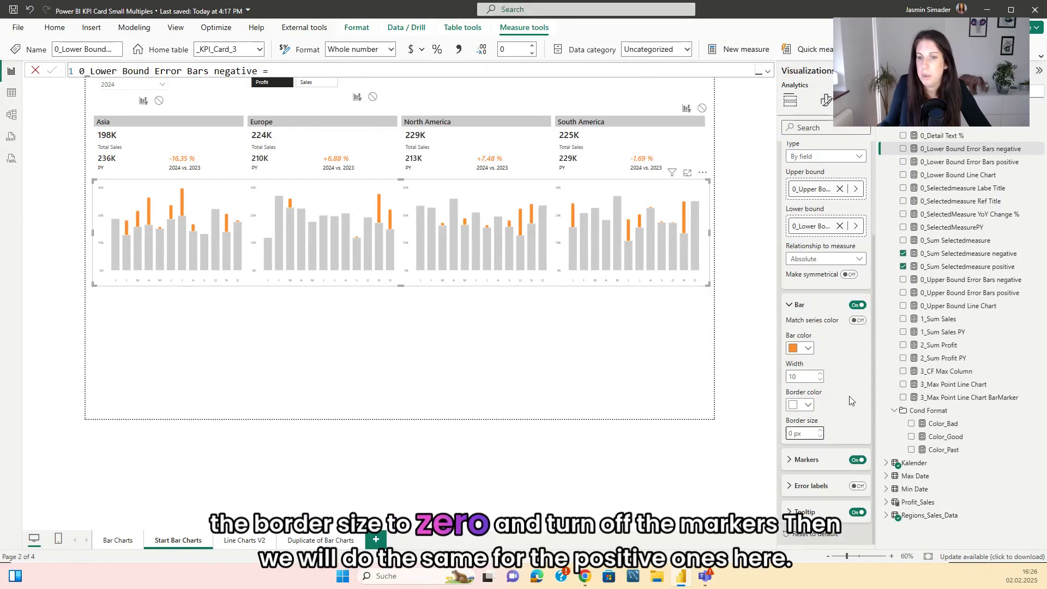
click(857, 460)
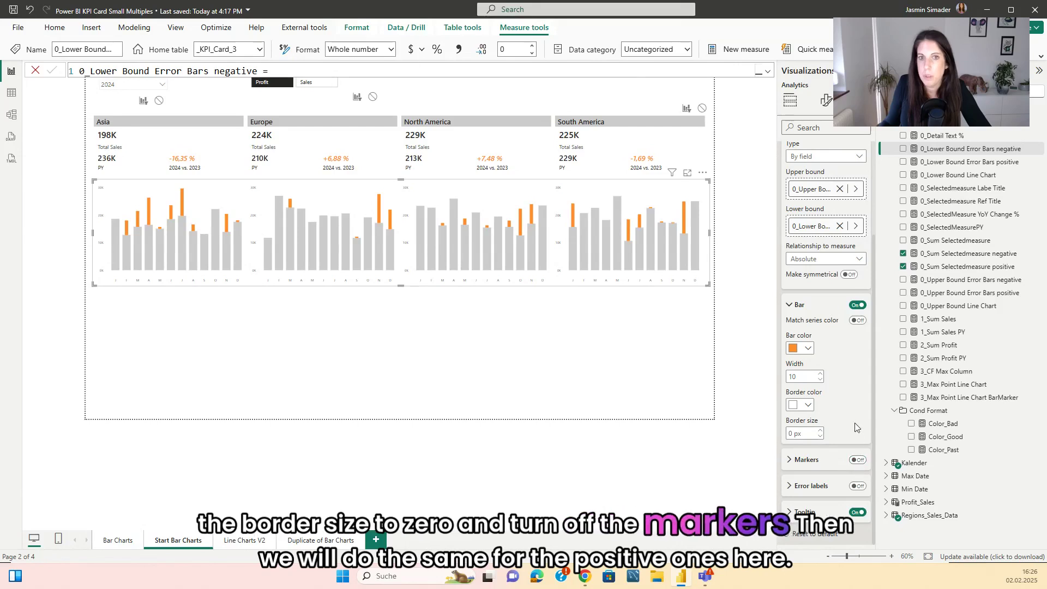
For the 0_Sum Selectedmeasure positive series, assign 0_Upper Bound Error Bars positive as the error bars' upper bound.
scroll(815, 237, up, 3)
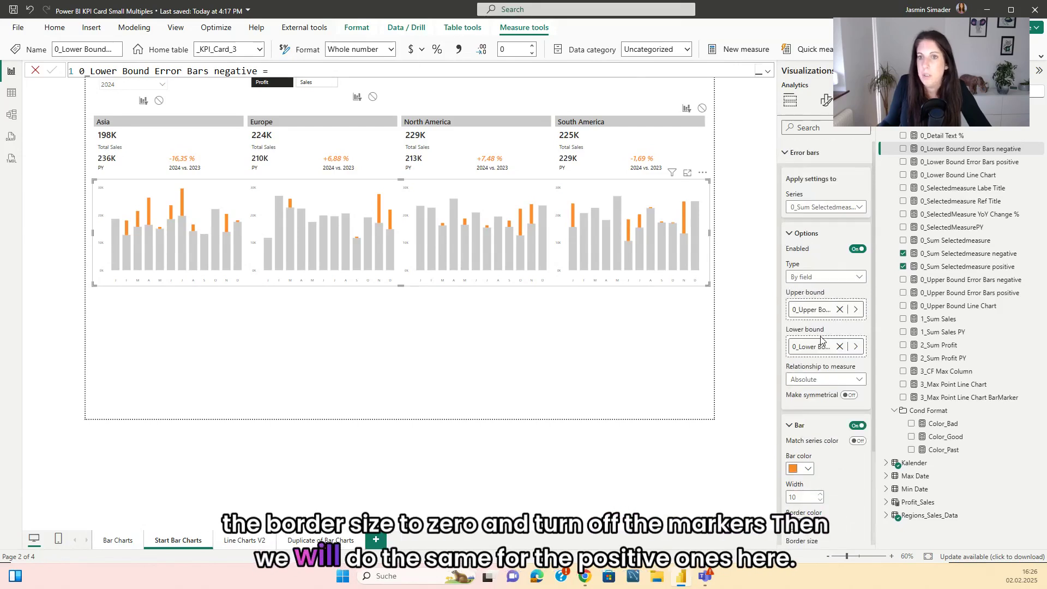
click(825, 207)
click(818, 229)
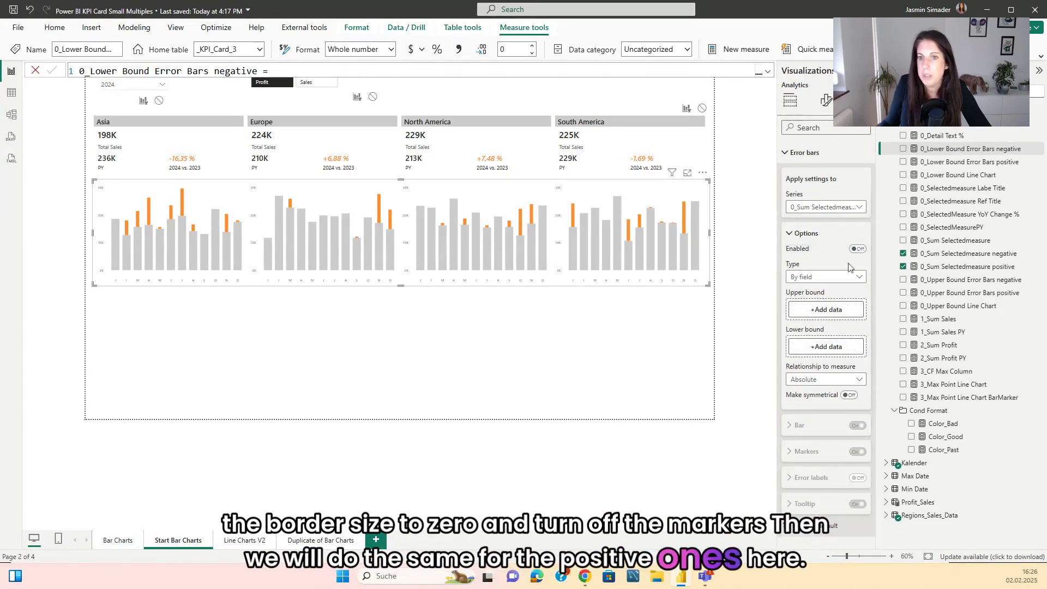
click(810, 311)
text(Upp)
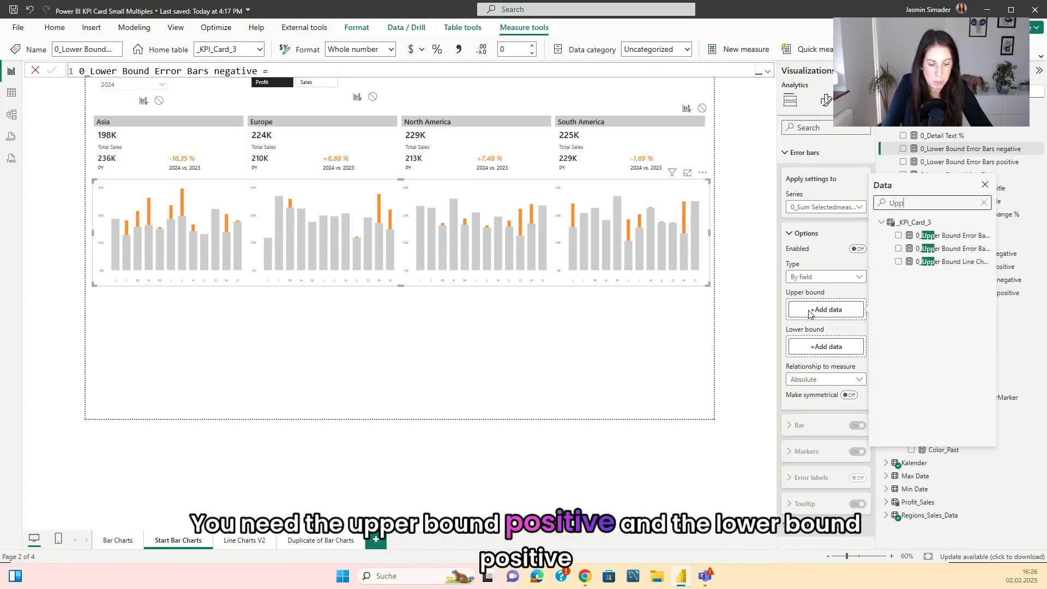
text(er)
click(959, 252)
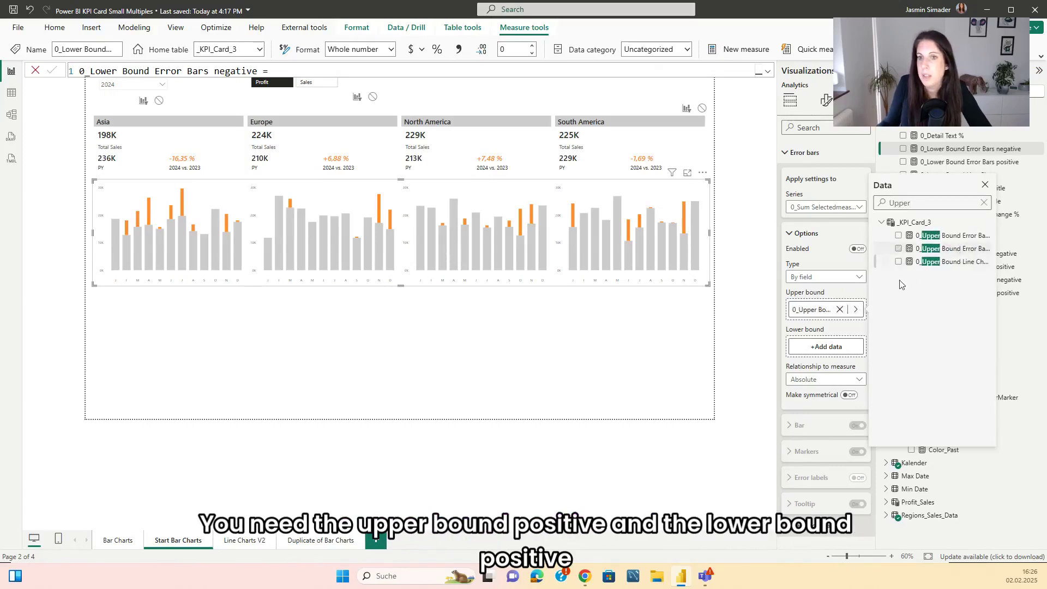
Assign 0_Lower Bound Error Bars positive as the positive series' lower bound and turn its error bars on.
click(815, 348)
text(0)
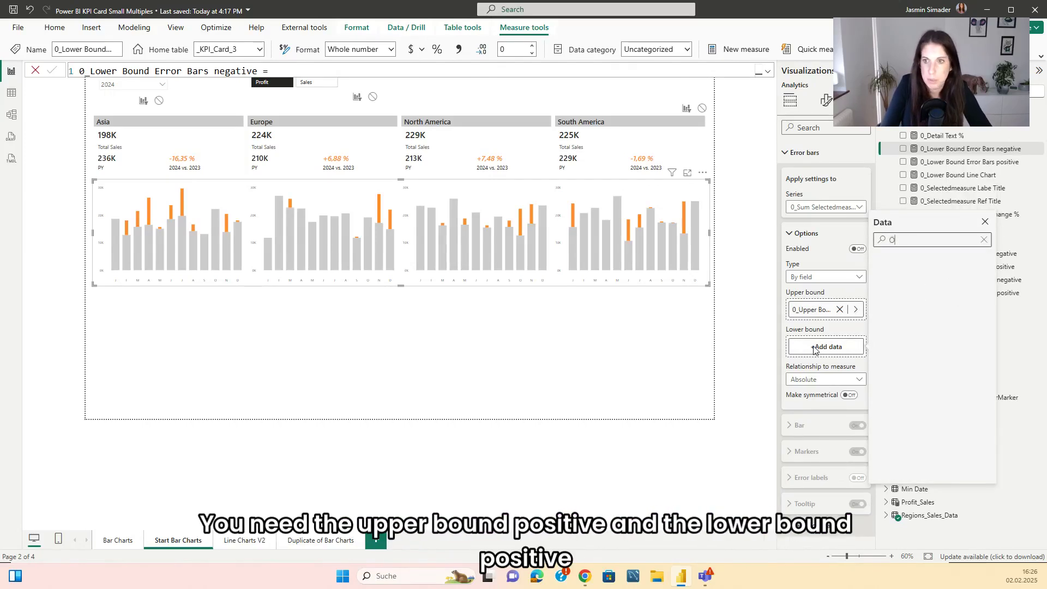
text(_L)
key(BackSpace)
key(BackSpace)
text(Lower)
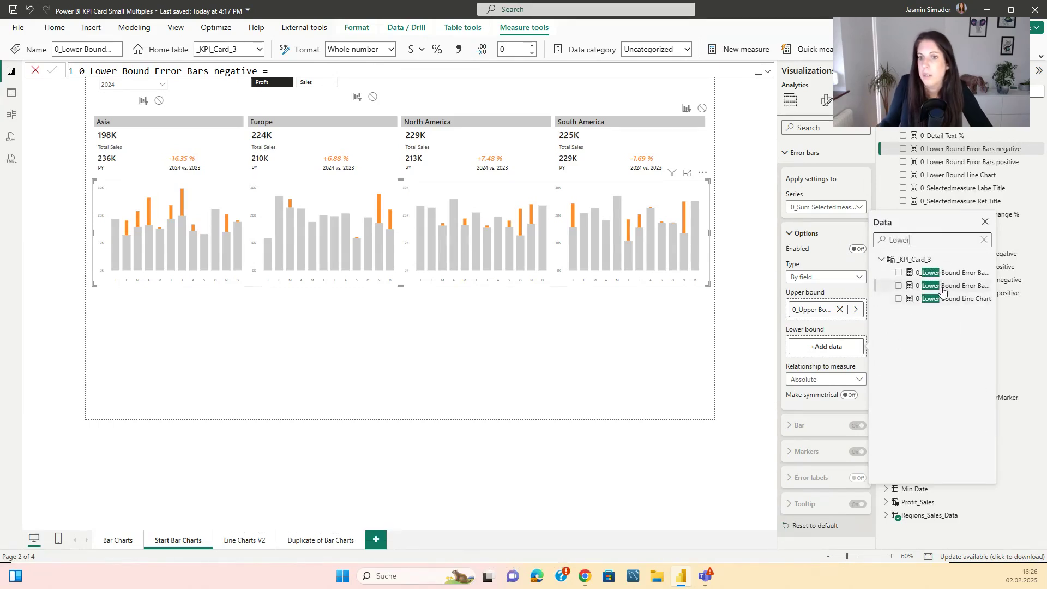
click(942, 288)
click(857, 248)
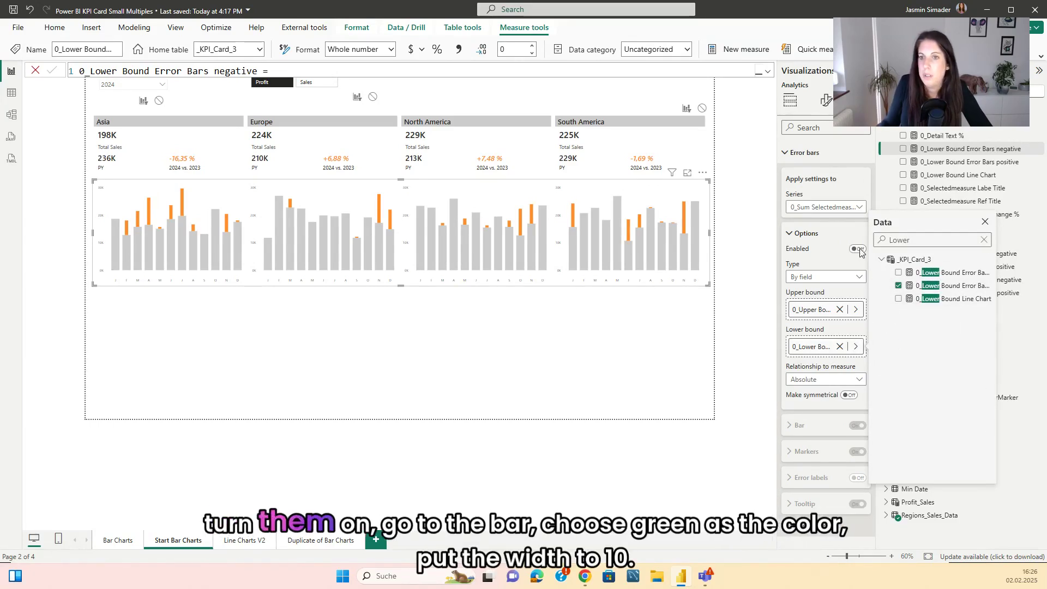
Format the positive error bars in green with width 10, border size 0 px and no markers.
click(834, 425)
scroll(828, 394, down, 2)
scroll(828, 394, down, 1)
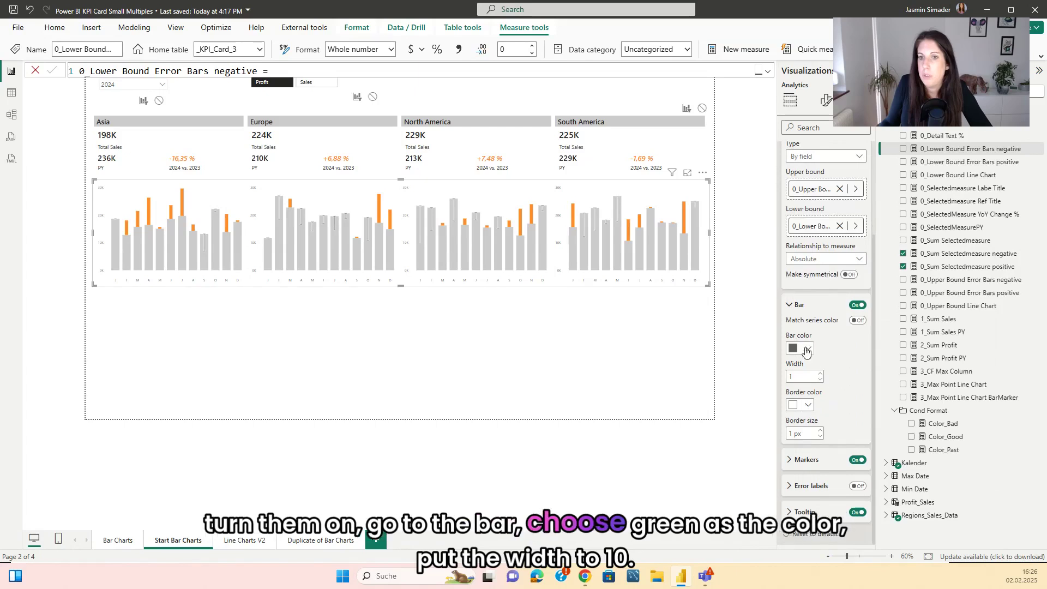
click(802, 348)
click(913, 387)
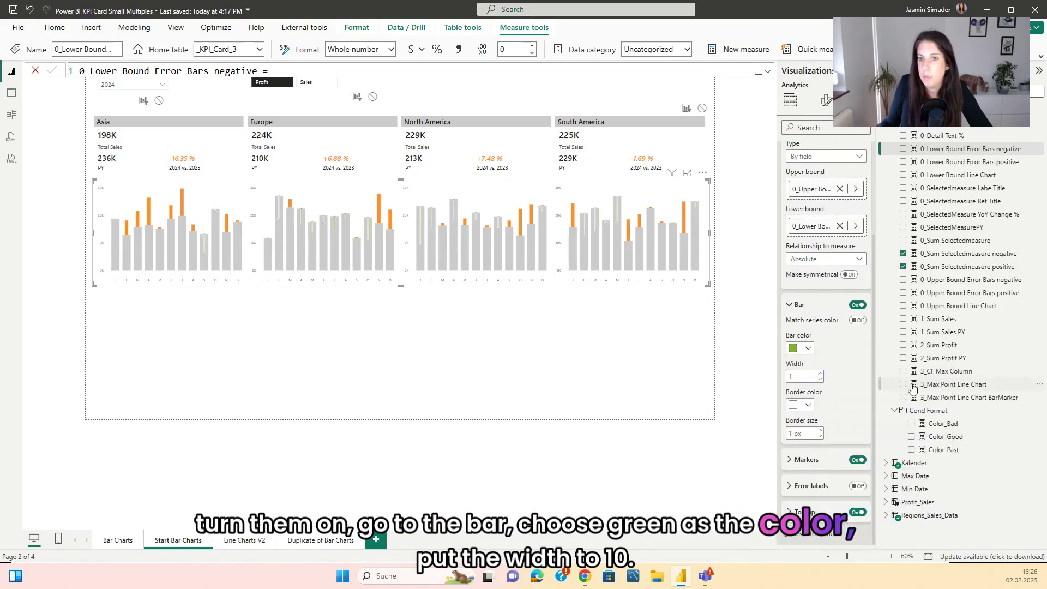
click(822, 376)
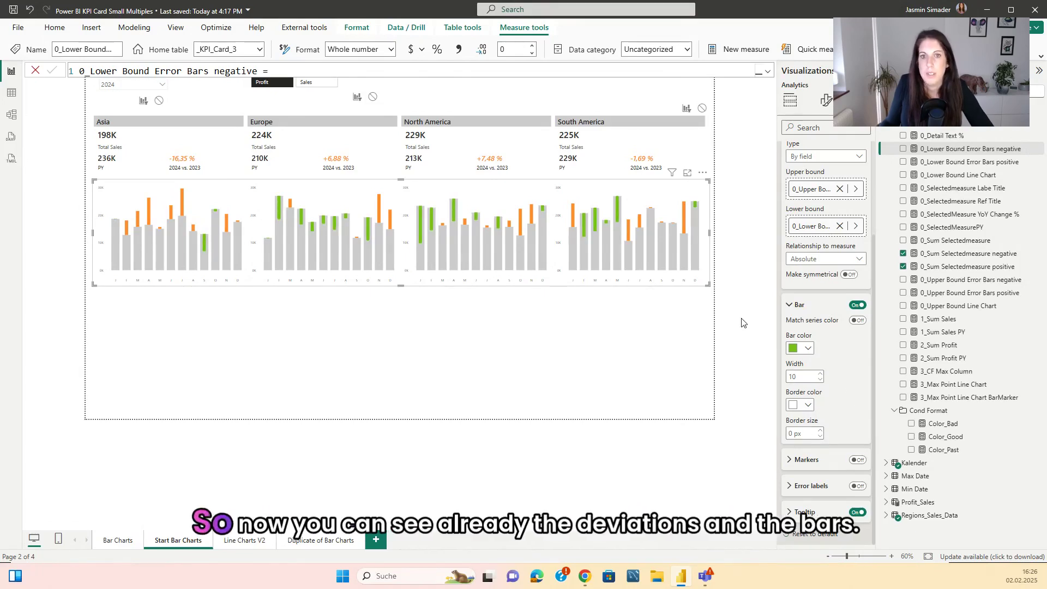
click(757, 380)
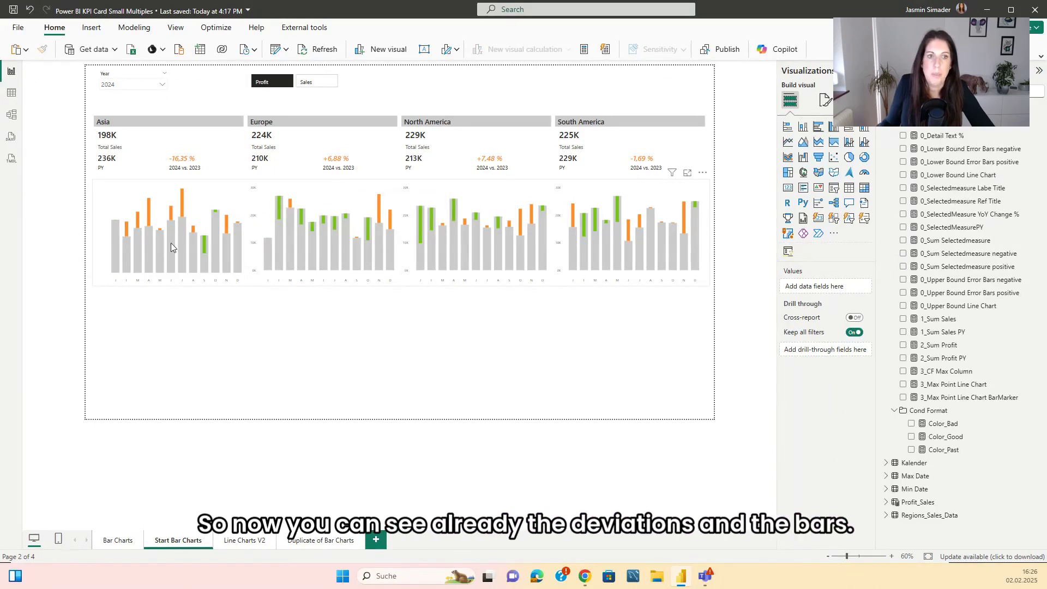
Add 0_Upper Bound Error Bars negative and 0_Upper Bound Error Bars positive to the column chart's line y-axis.
click(345, 194)
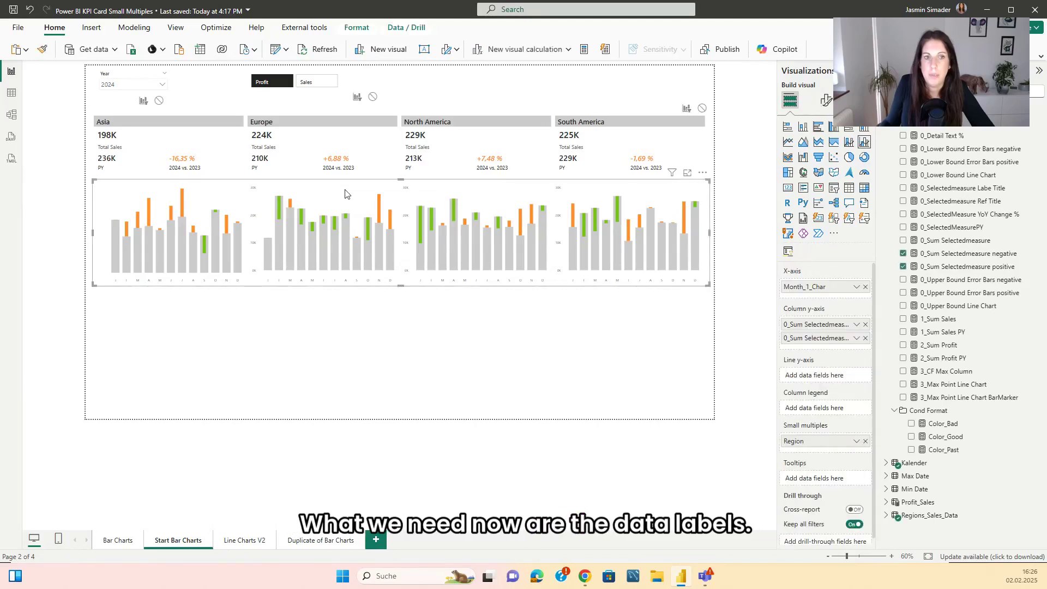
click(822, 103)
click(793, 103)
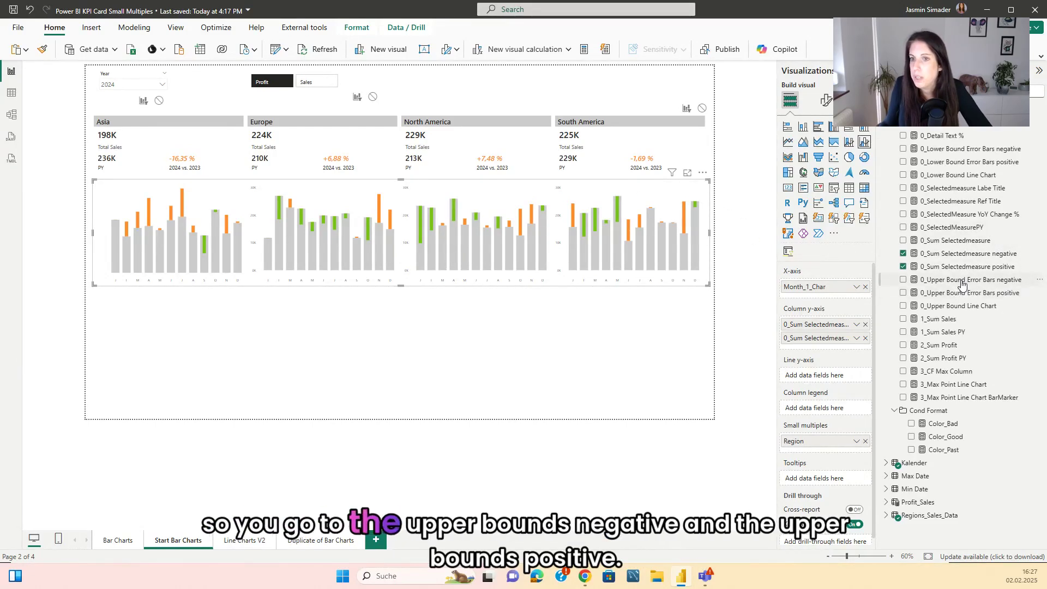
drag(958, 280, 818, 375)
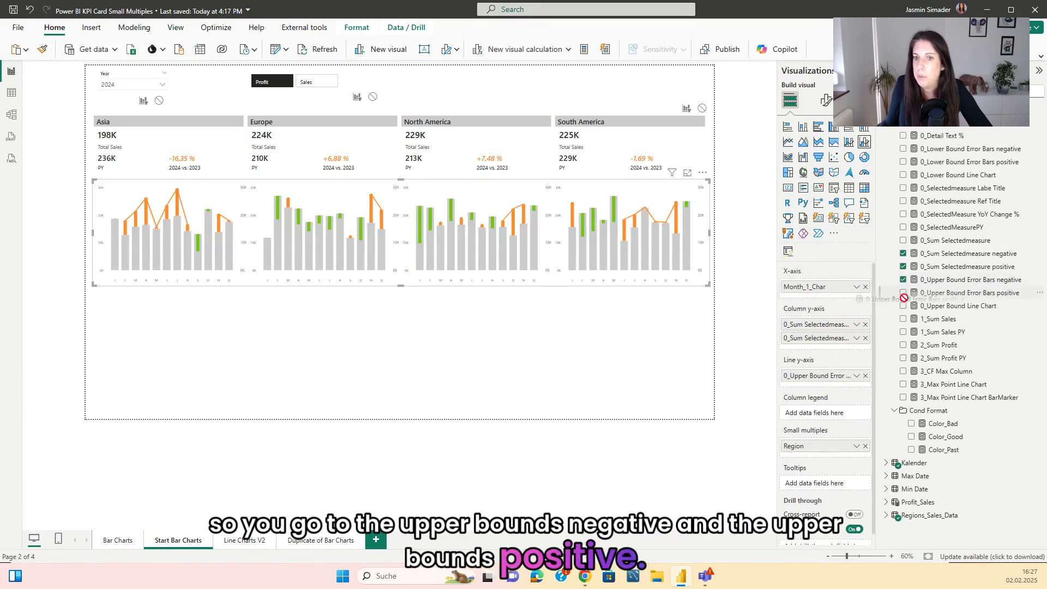
drag(960, 292, 815, 382)
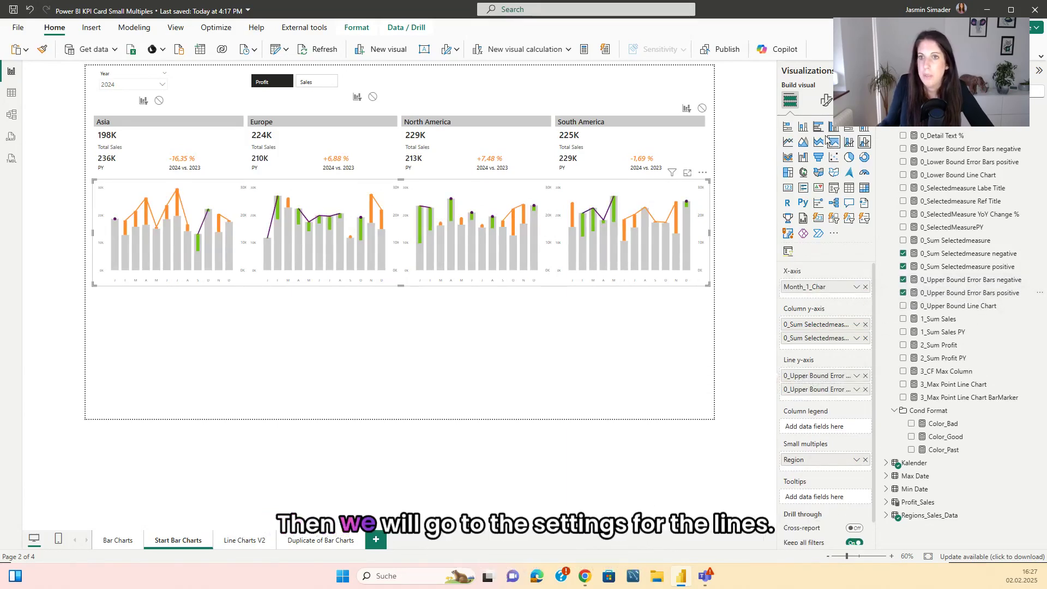
Hide the lines of the two upper-bound series through the chart's line formatting.
click(827, 102)
click(797, 332)
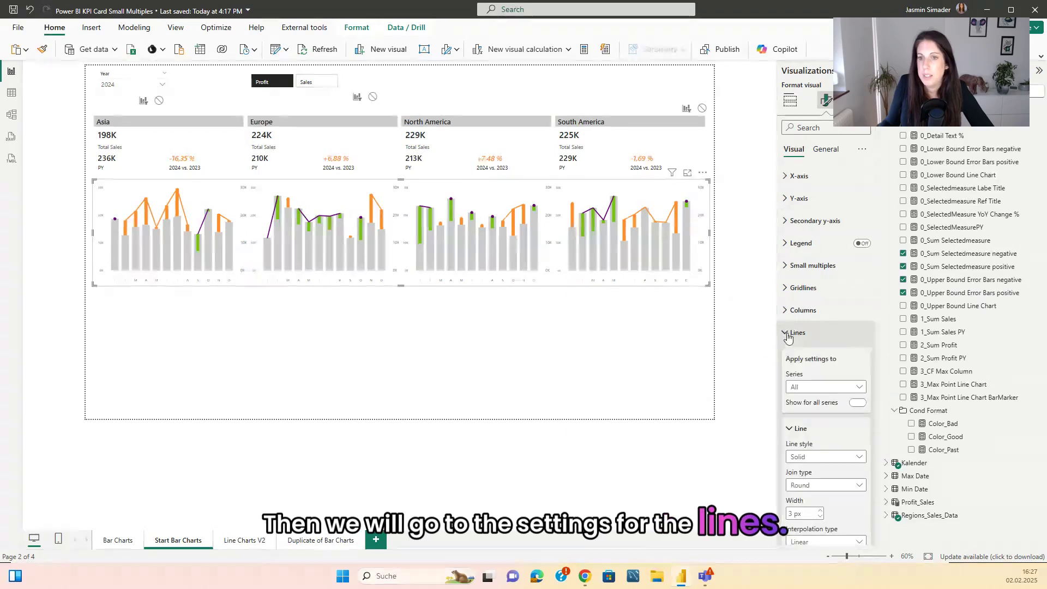
scroll(815, 294, down, 3)
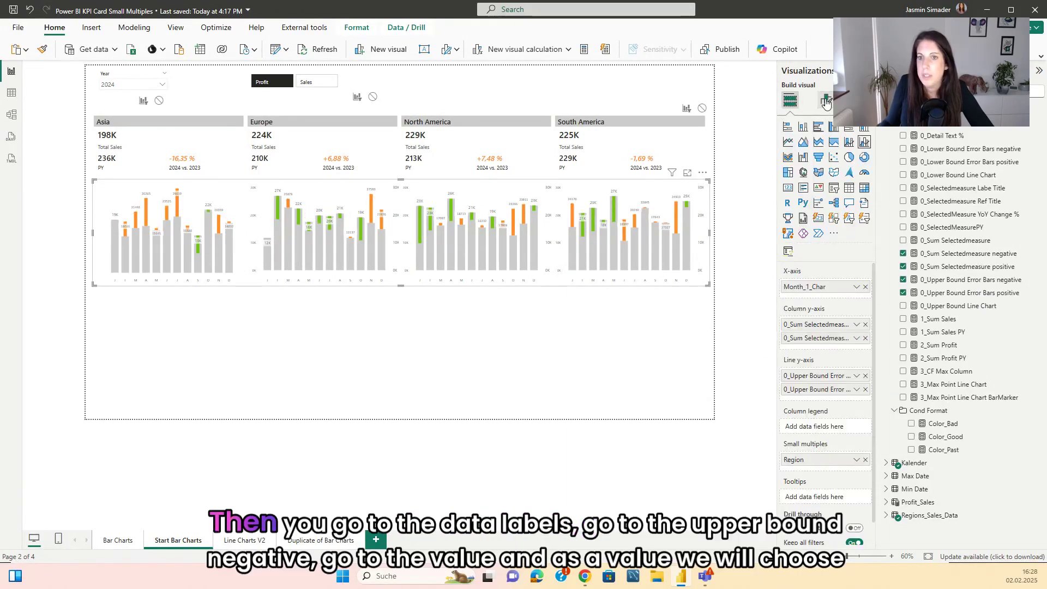
For the 0_Upper Bound Error Bars negative data labels, use the 0_SelectedMeasure YoY Change % measure as the value field.
click(790, 398)
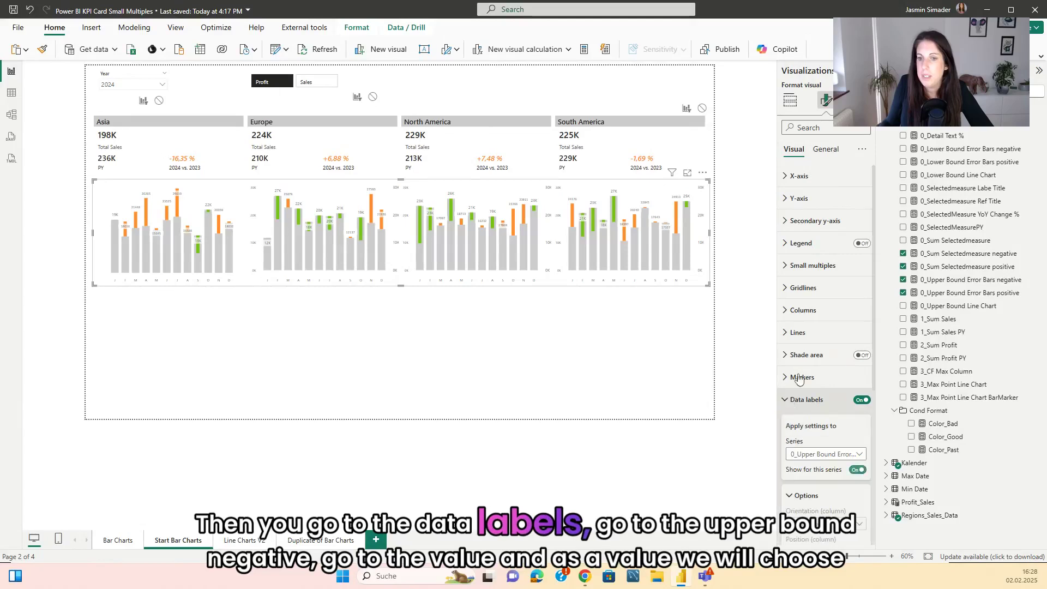
scroll(818, 327, down, 3)
click(826, 290)
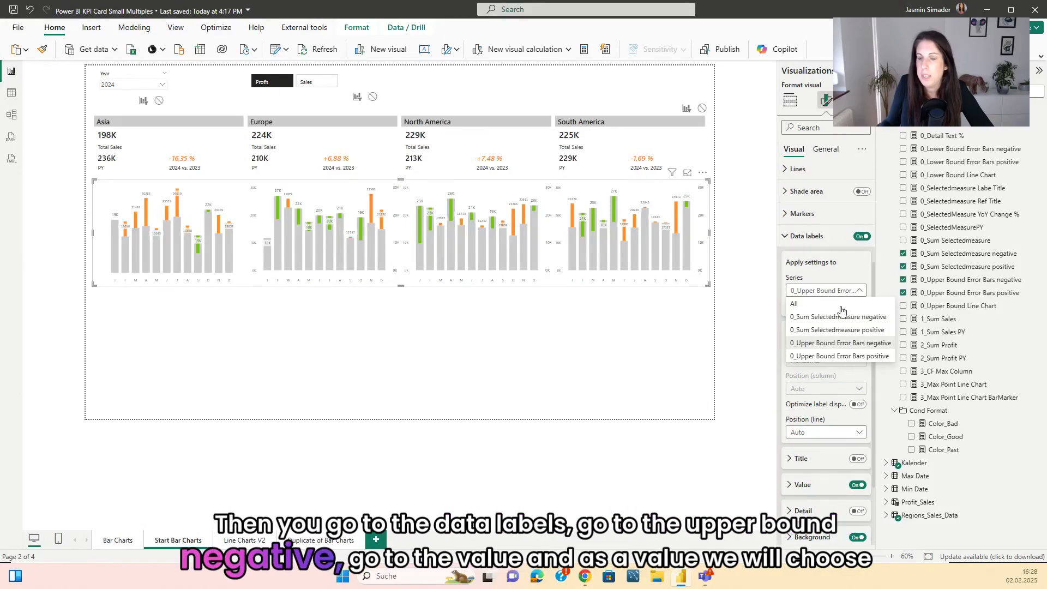
click(855, 344)
scroll(798, 393, down, 2)
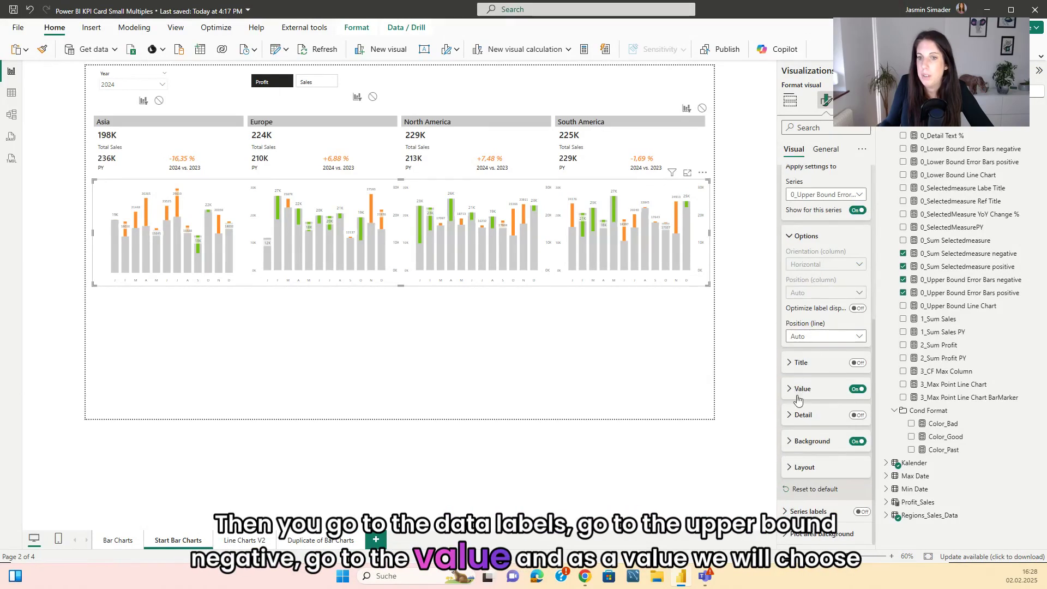
click(797, 397)
click(856, 422)
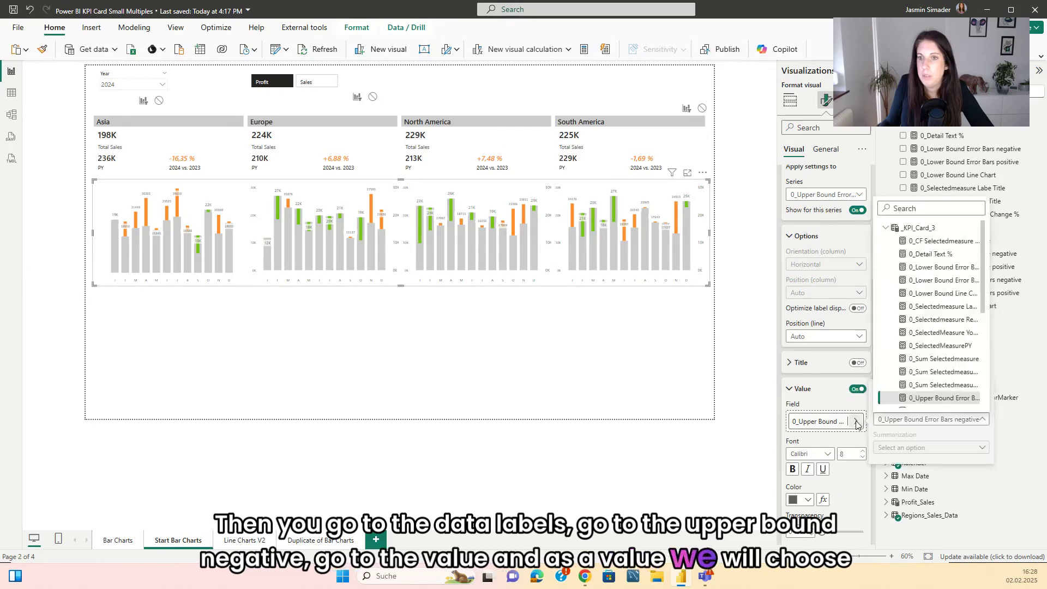
text(Yoy)
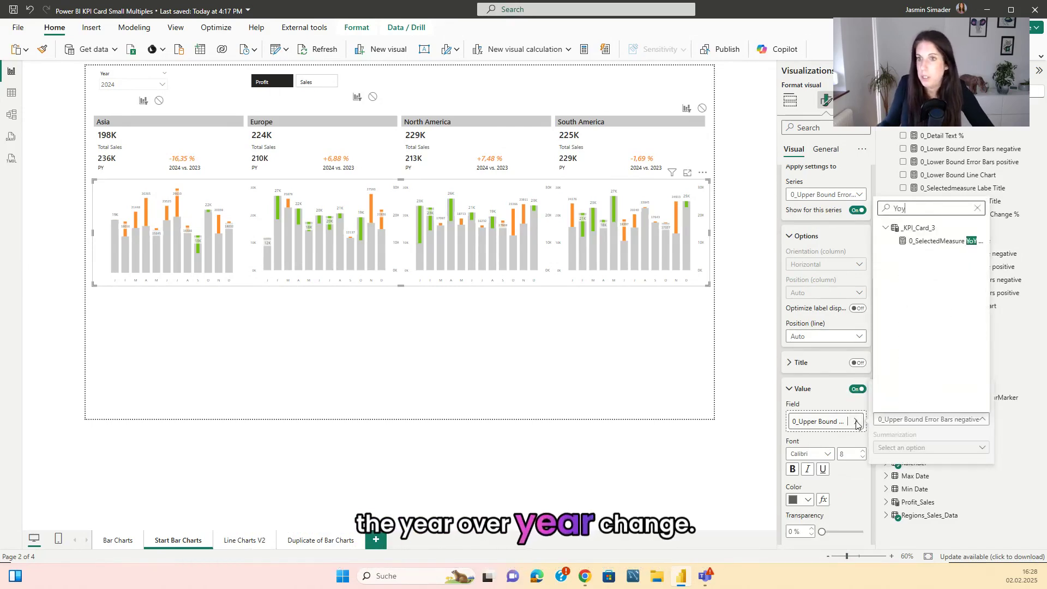
click(946, 240)
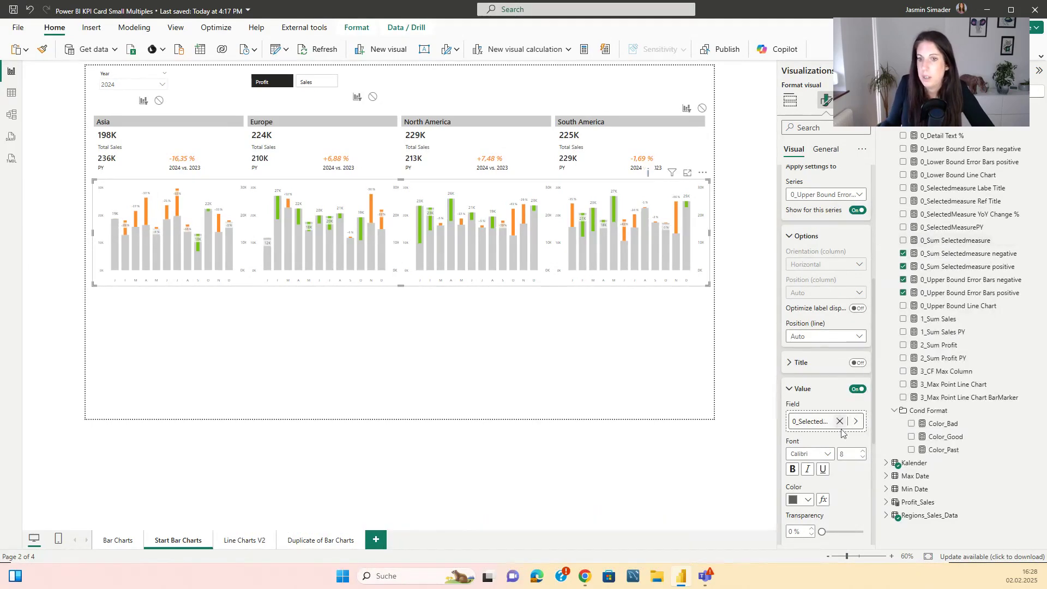
Set the font of the negative upper-bound label values to Calibri.
click(809, 454)
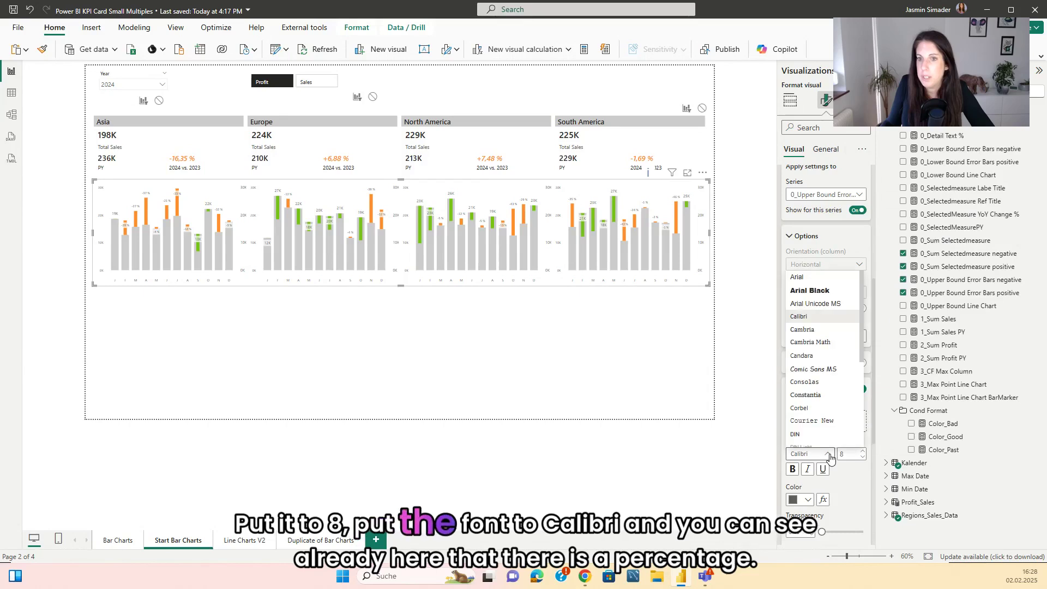
click(809, 317)
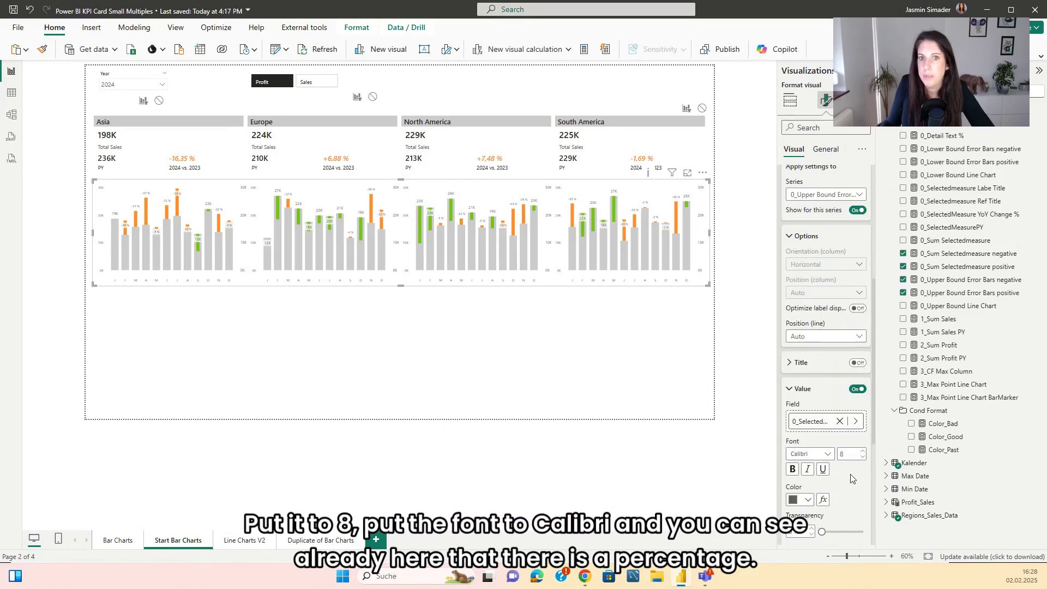
scroll(846, 472, down, 1)
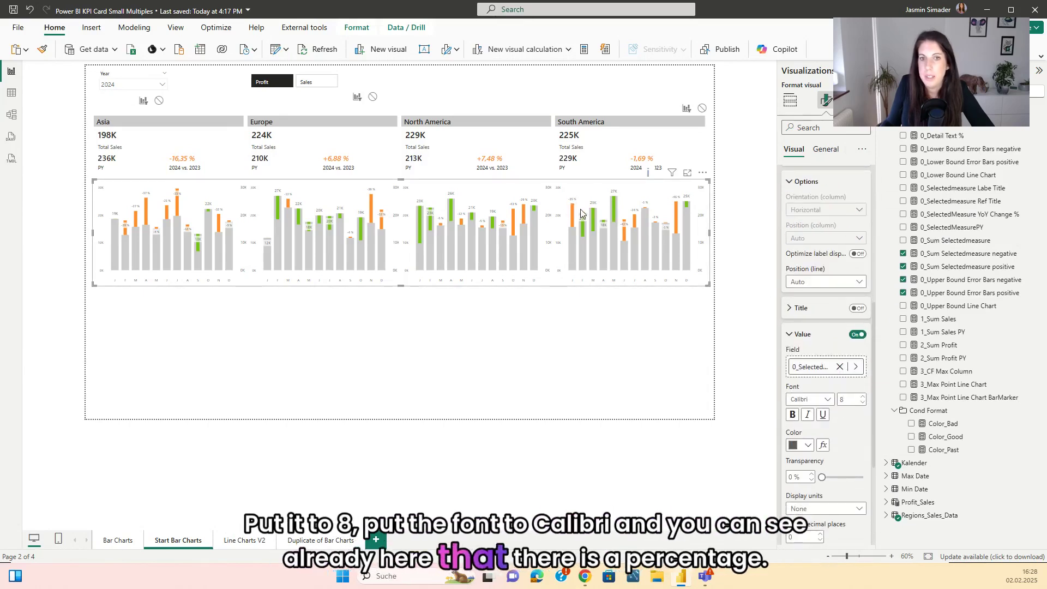
For the 0_Upper Bound Error Bars positive data labels, use 0_SelectedMeasure YoY Change % as the value field.
scroll(823, 284, up, 3)
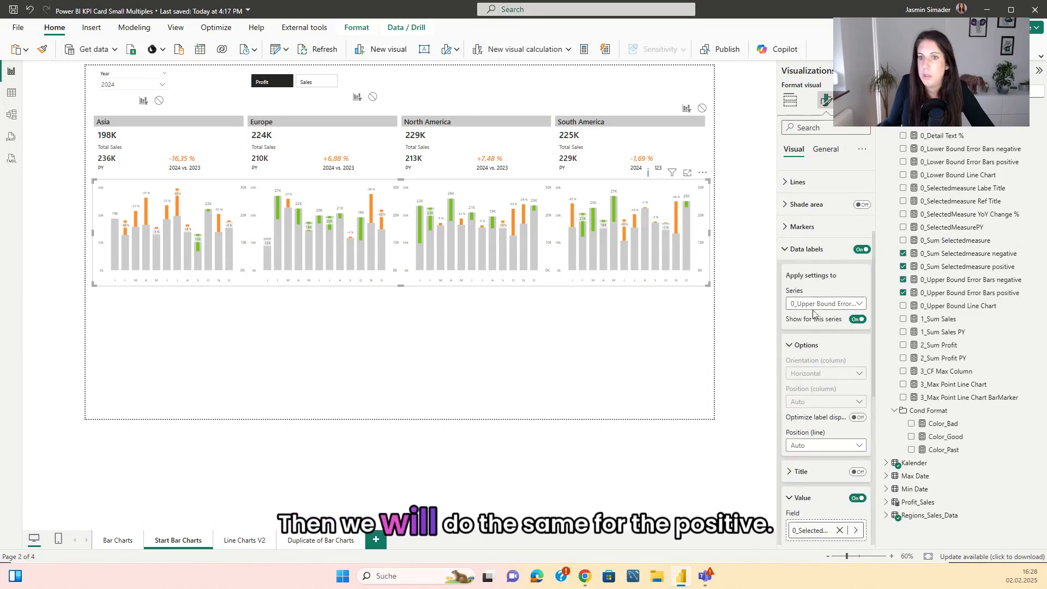
click(818, 304)
click(838, 369)
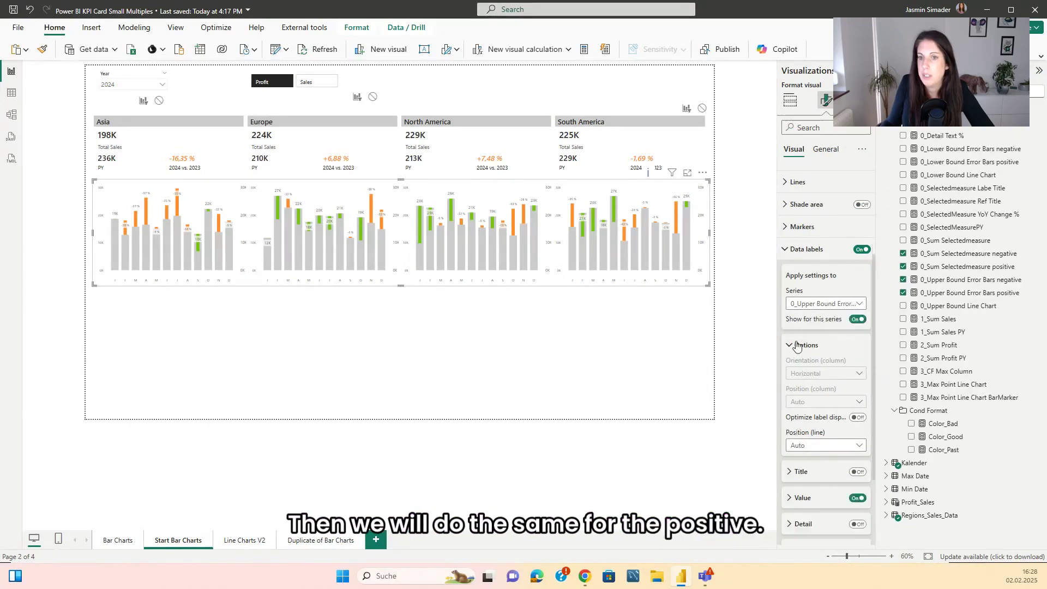
scroll(858, 354, down, 2)
click(803, 388)
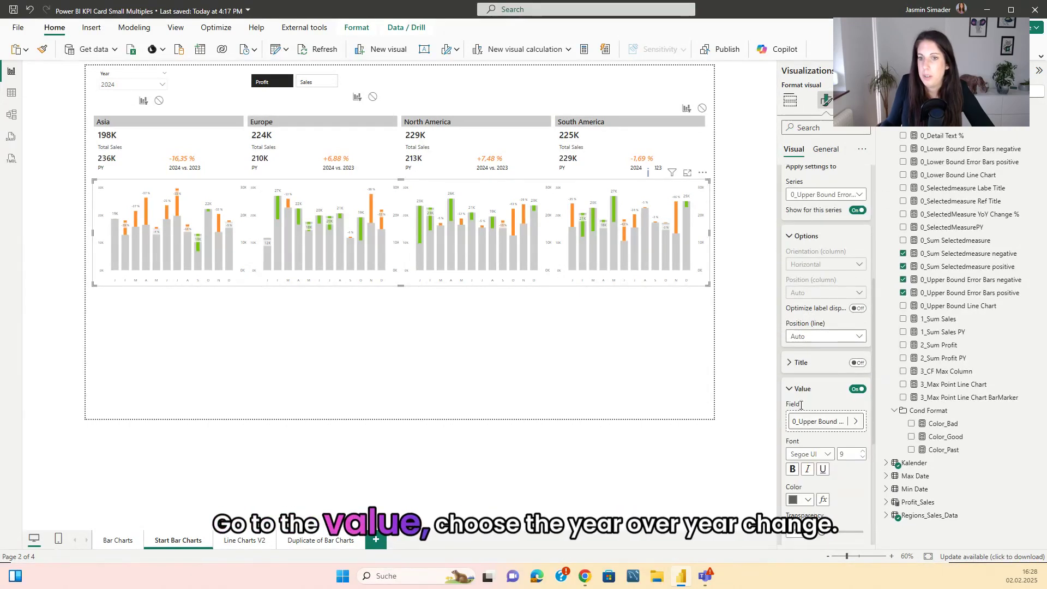
click(854, 424)
text(Yoy)
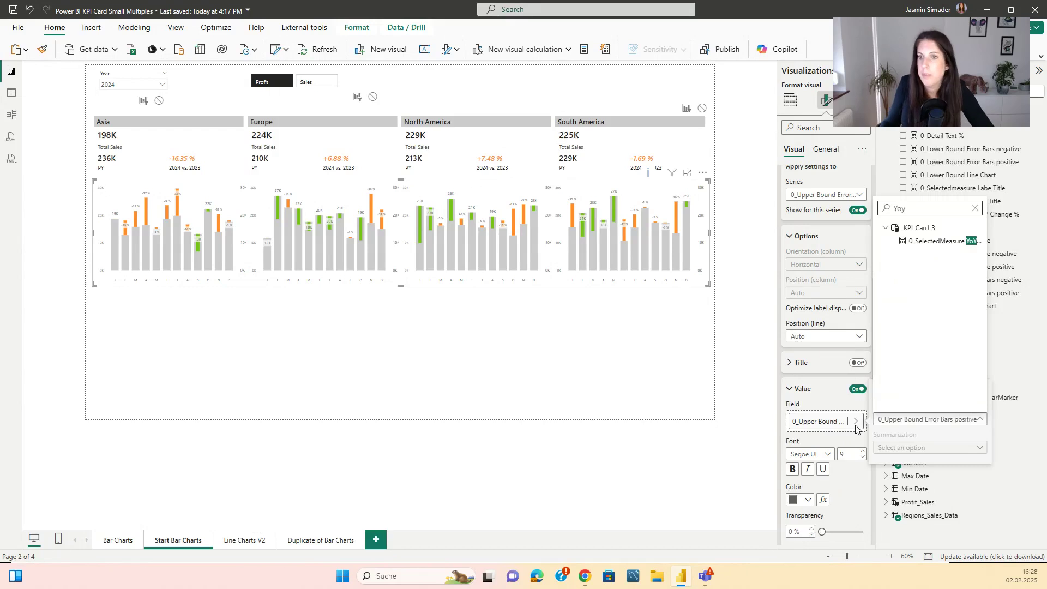
click(945, 241)
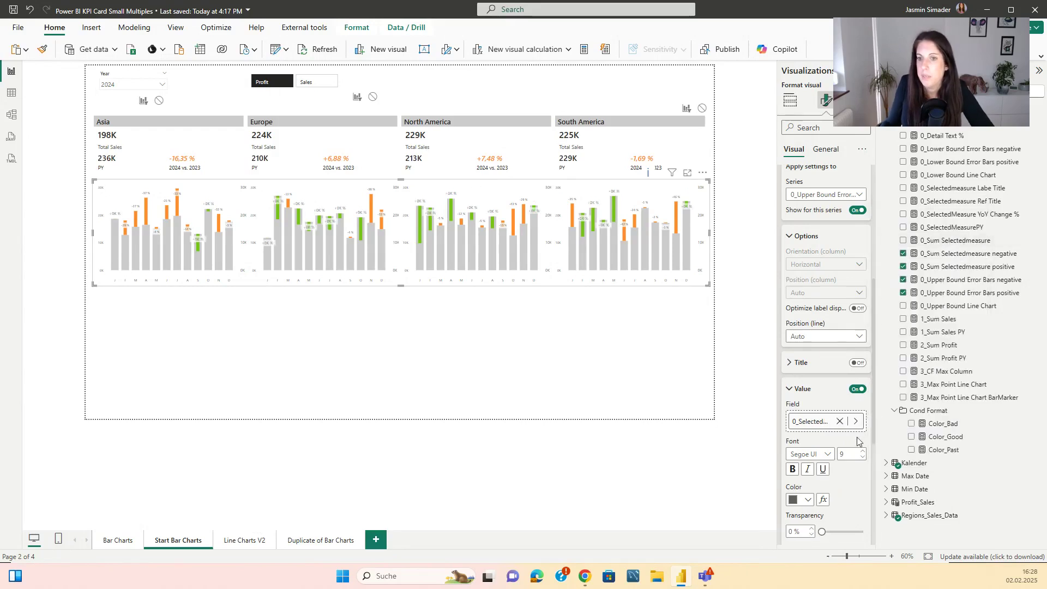
Format the positive upper-bound label values in Calibri at size 8.
click(828, 454)
scroll(818, 316, up, 3)
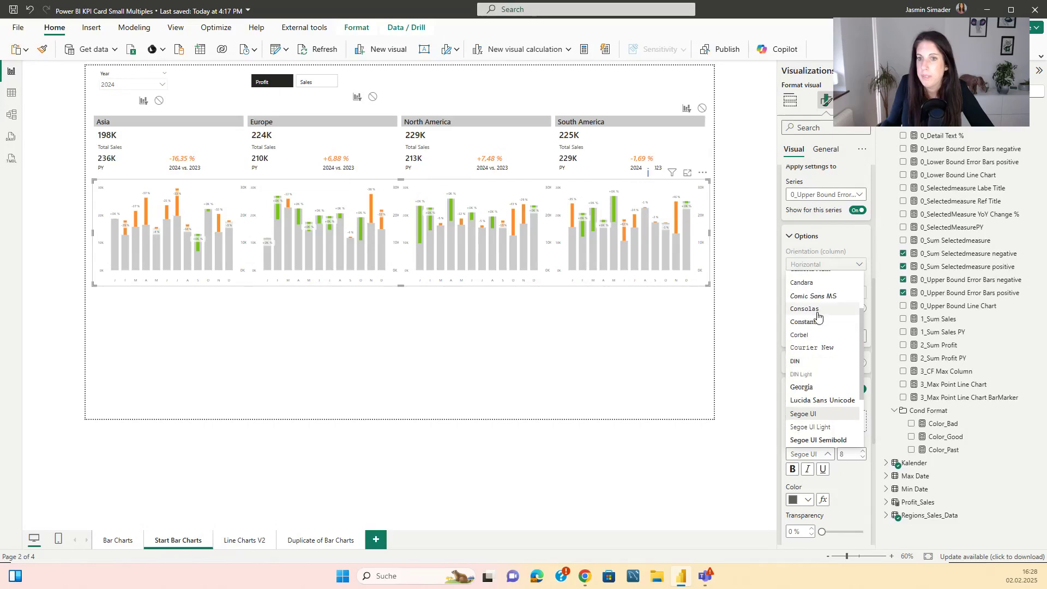
click(829, 317)
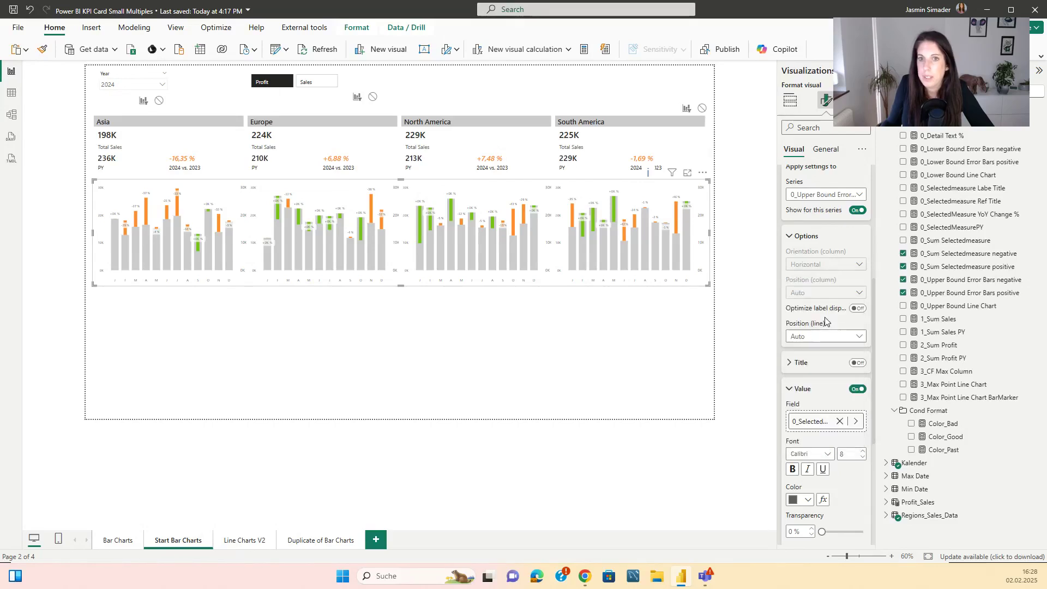
Turn off the data label background for the positive and negative upper-bound series.
scroll(825, 336, down, 4)
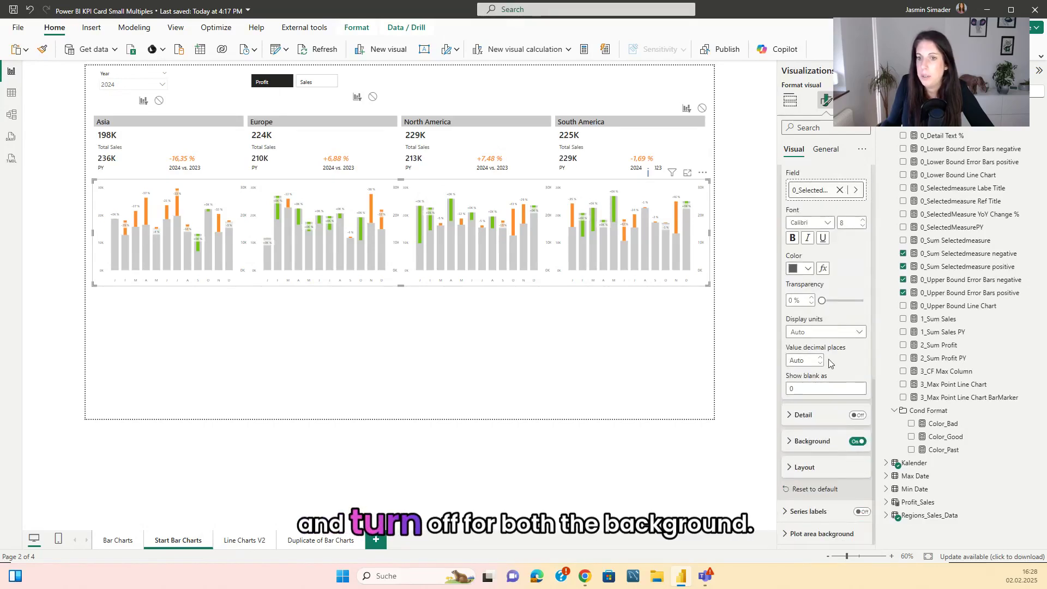
click(857, 442)
scroll(817, 274, up, 4)
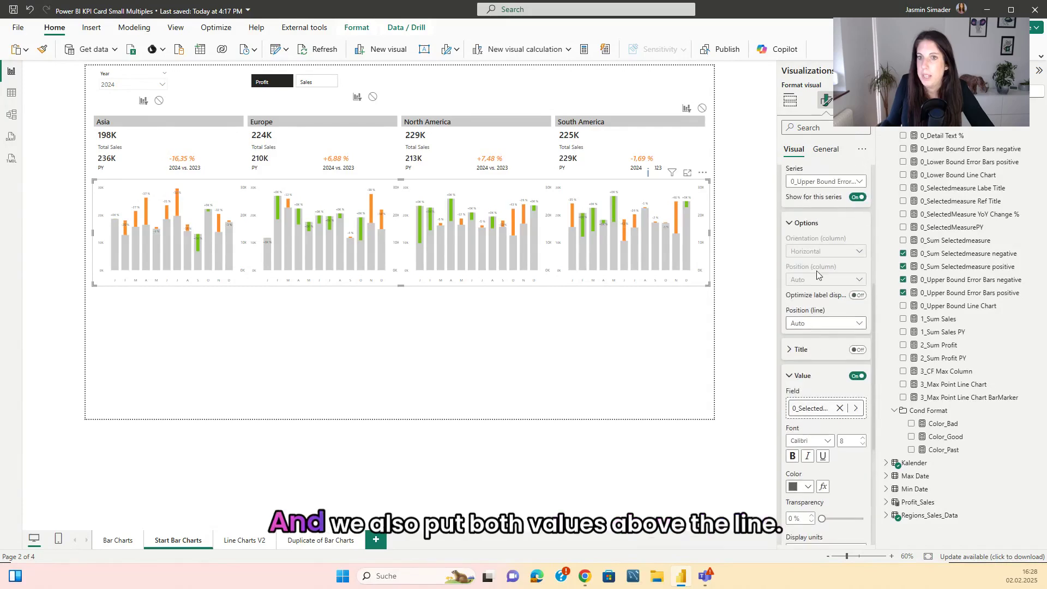
scroll(821, 327, down, 4)
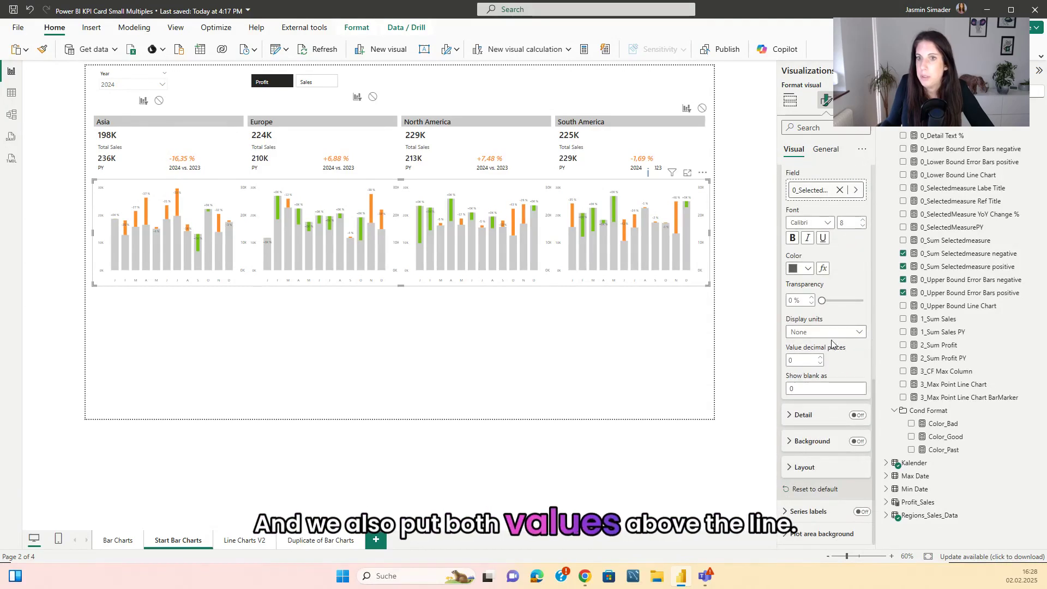
Set the line label position to Above for both the negative and the positive upper-bound series.
scroll(823, 370, up, 2)
scroll(823, 370, up, 1)
click(825, 323)
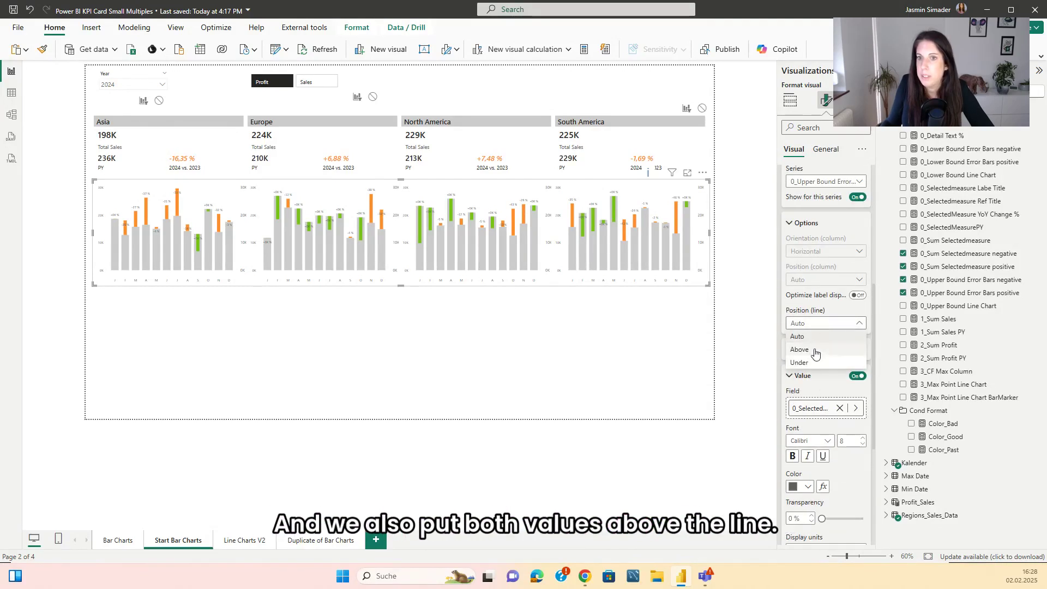
click(818, 351)
click(818, 182)
click(815, 251)
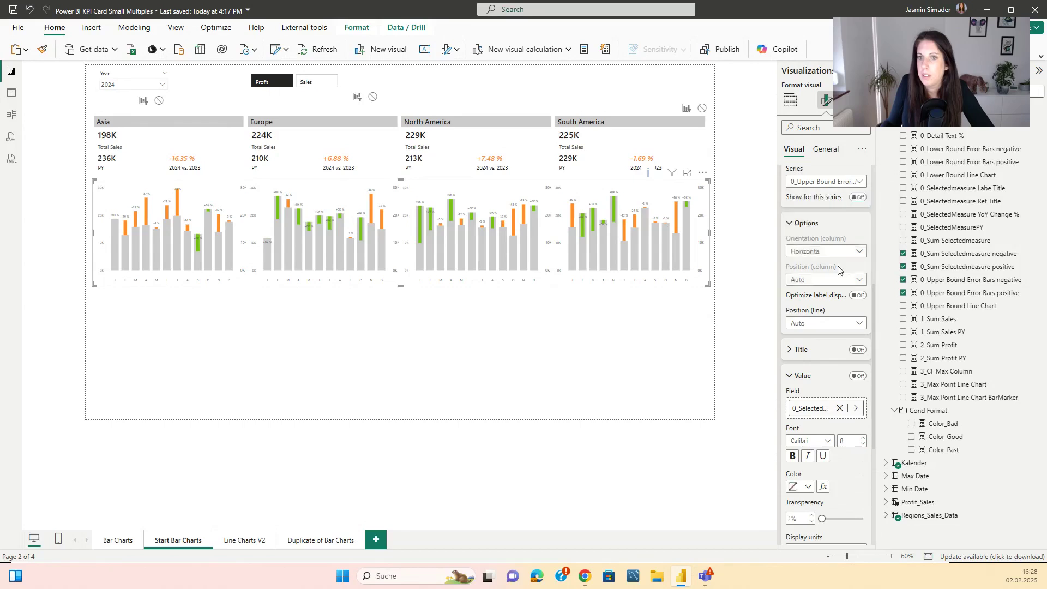
click(825, 323)
click(816, 350)
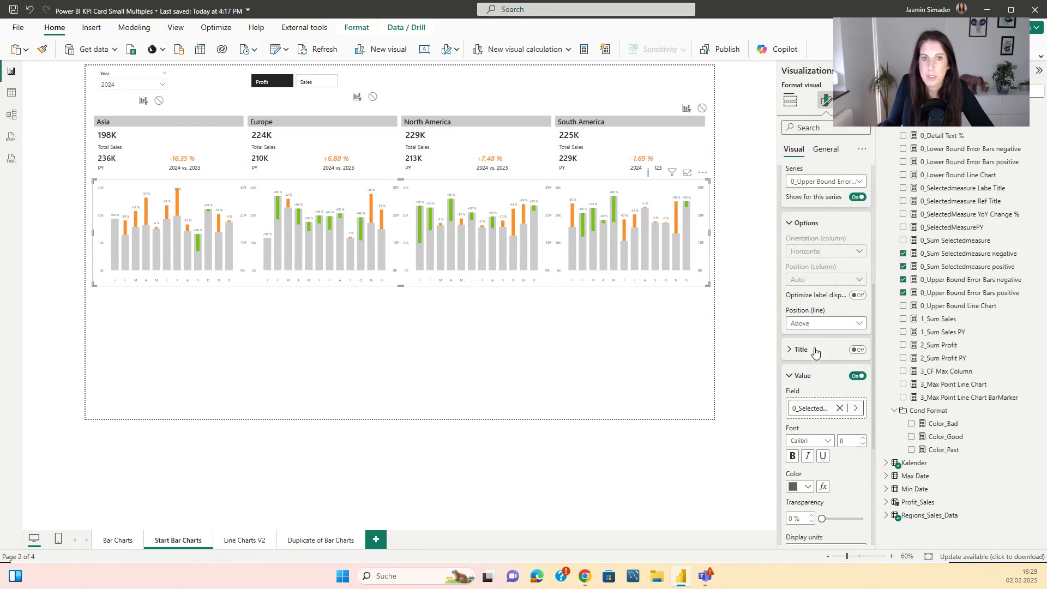
click(622, 450)
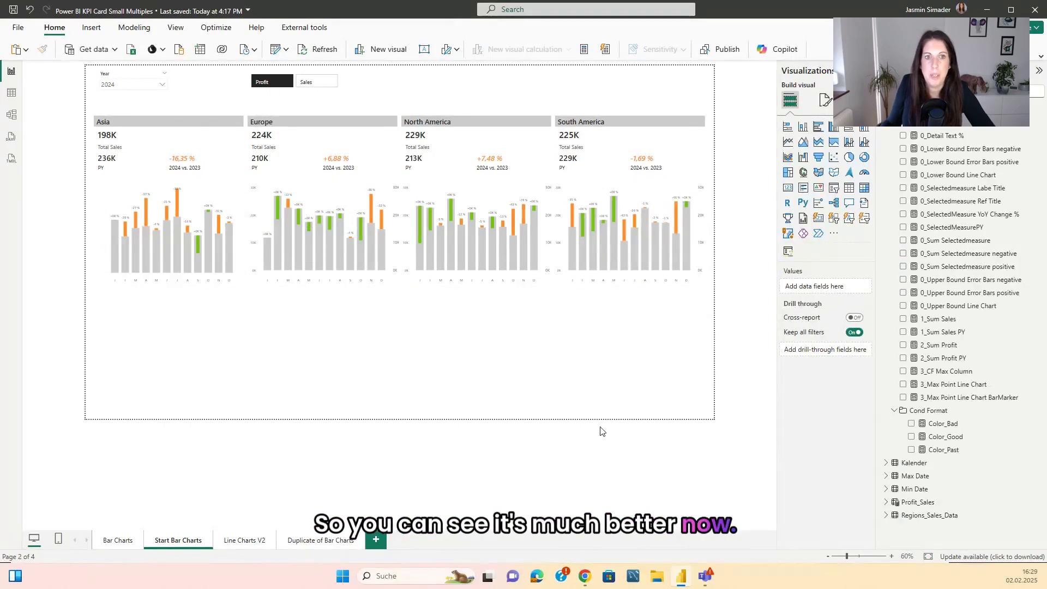
Reduce the height of the small-multiples column chart by raising its lower edge.
click(425, 287)
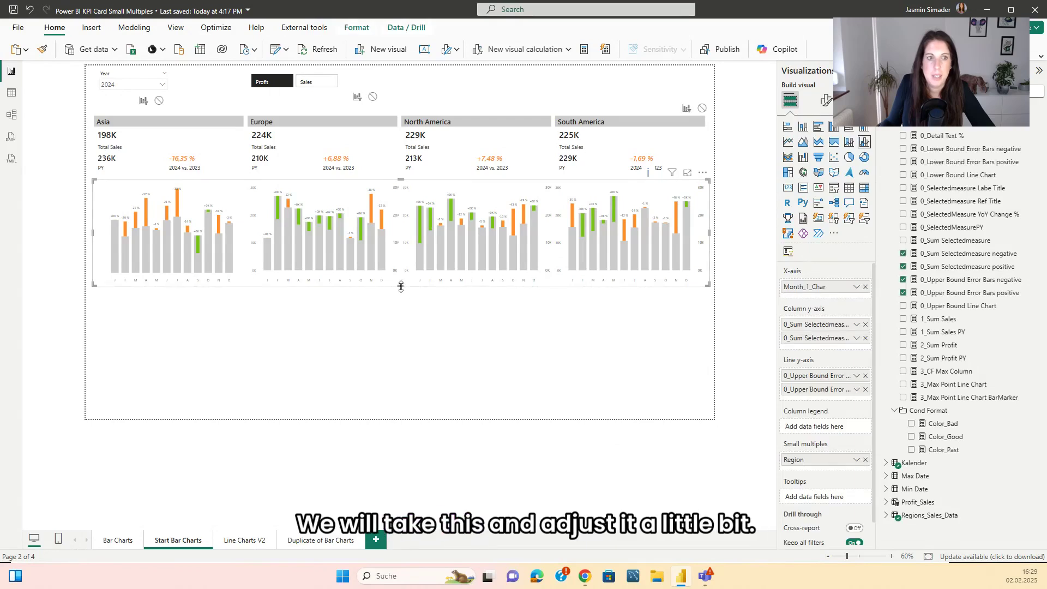
drag(401, 286, 391, 258)
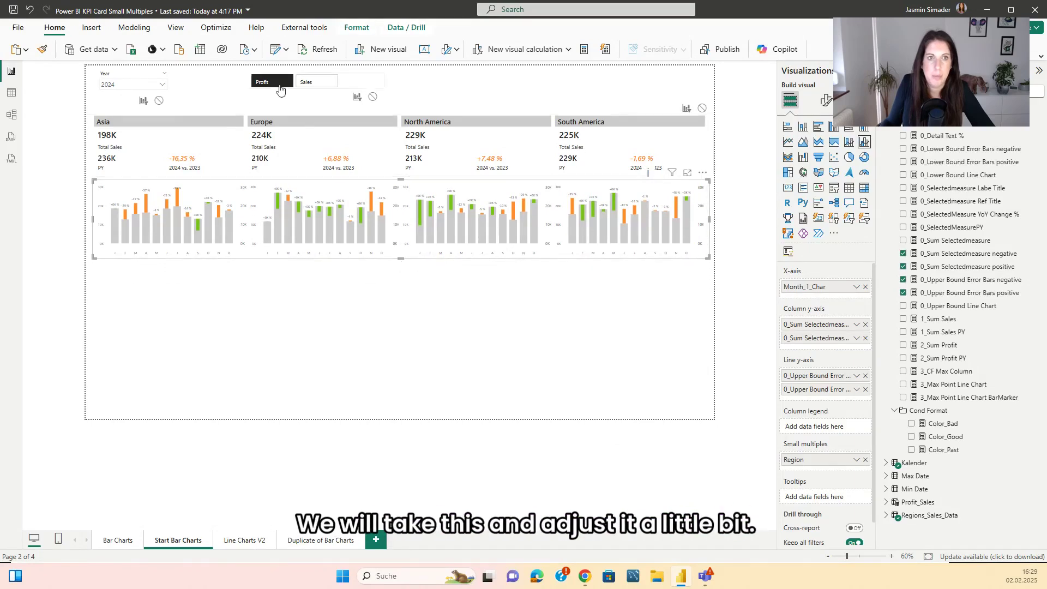
click(304, 117)
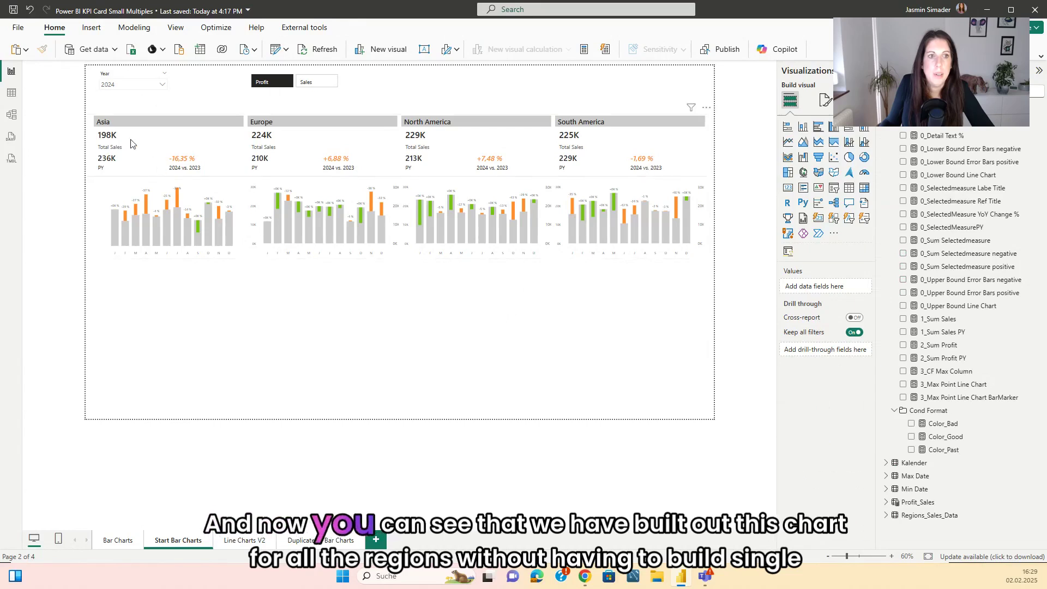
Nudge the small-multiples column chart upward so it sits closer to the KPI cards' values.
drag(91, 93, 716, 271)
key(Up)
key(Up)
key(Up)
key(Up)
key(Up)
key(Up)
key(Up)
key(Up)
key(Up)
key(Up)
key(Up)
key(Up)
key(Up)
key(Up)
key(Up)
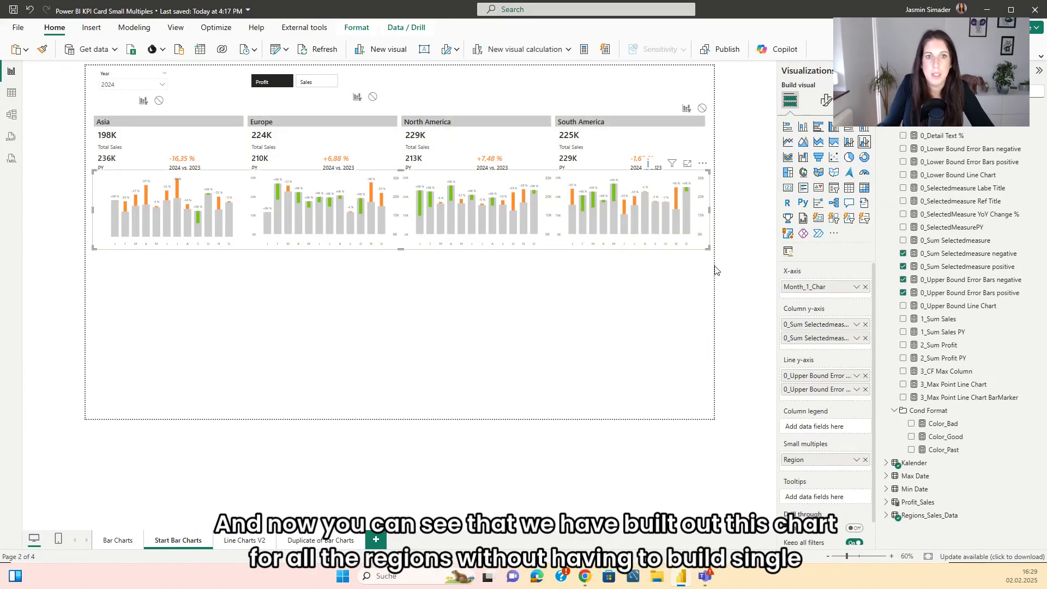
Move the regional KPI card visual up so its reference labels clear the column charts.
click(462, 113)
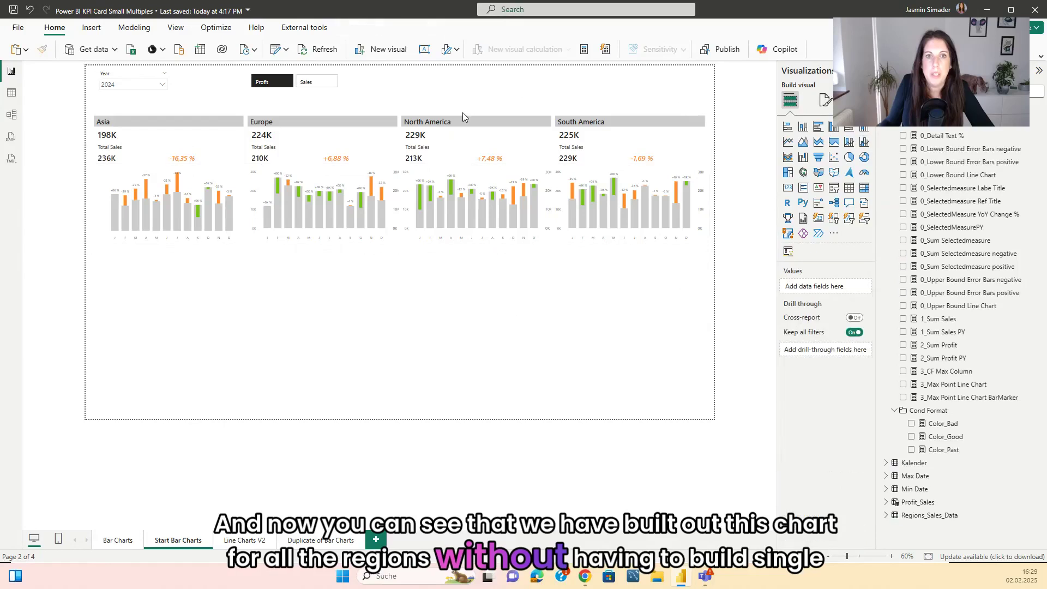
drag(463, 115, 463, 101)
click(477, 88)
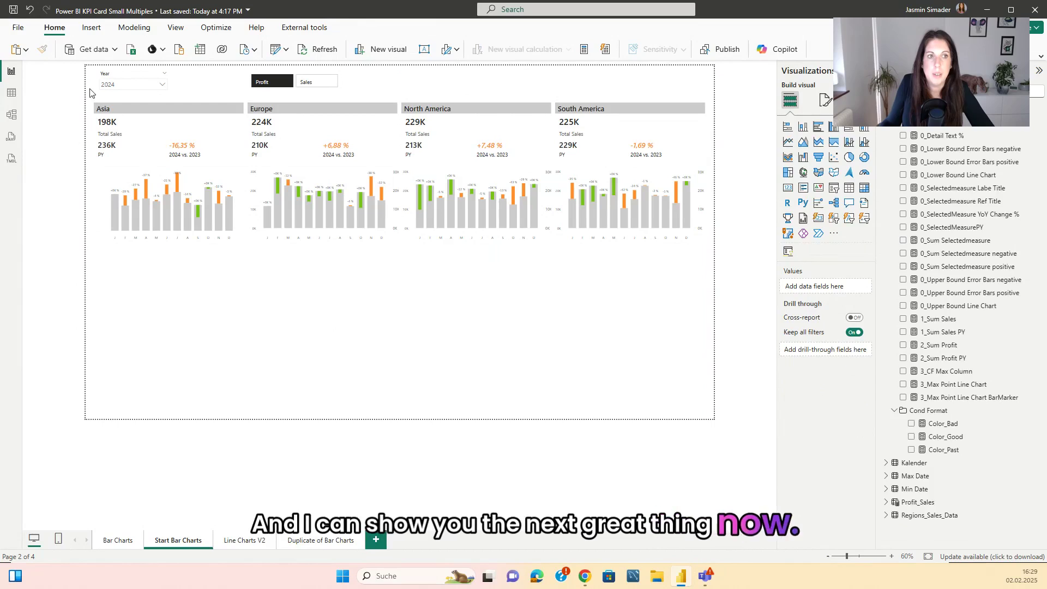
Duplicate the KPI cards and the small-multiples column chart, and arrange the copies as a second row beneath the originals.
drag(90, 88, 733, 254)
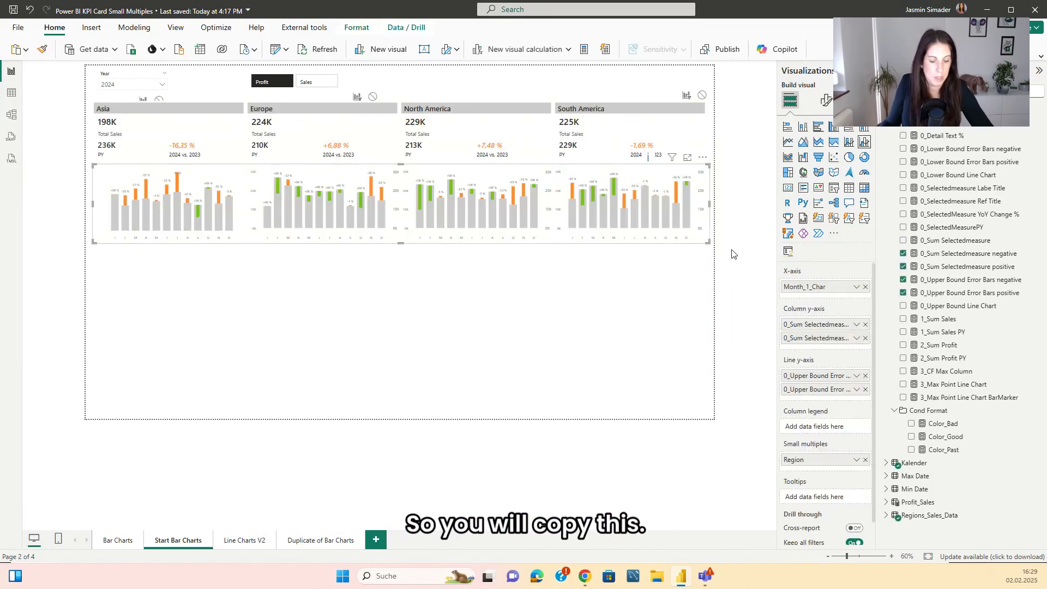
key(ctrl+c)
key(ctrl+v)
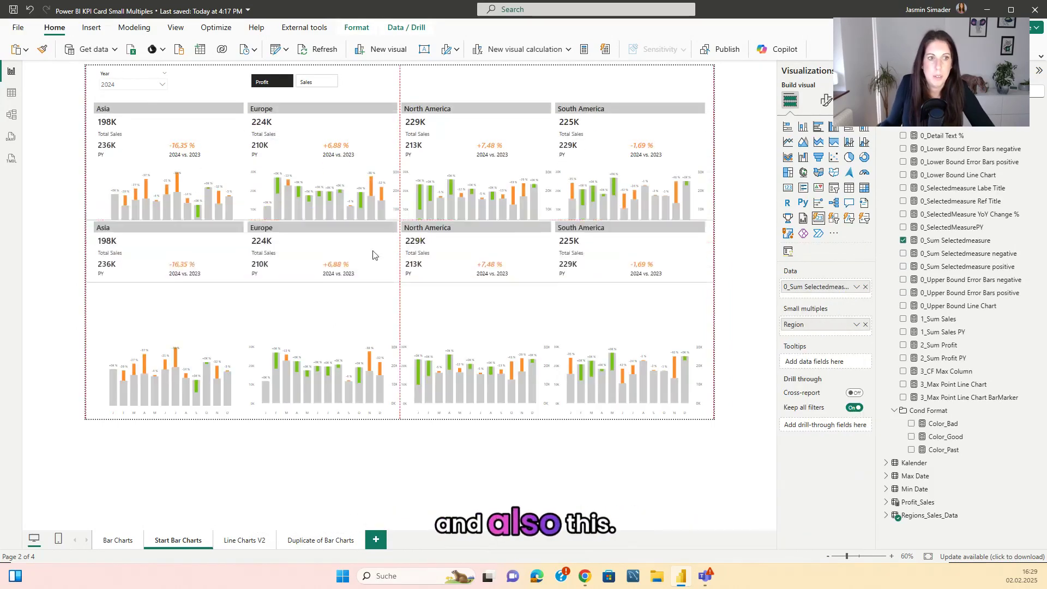
drag(374, 252, 378, 275)
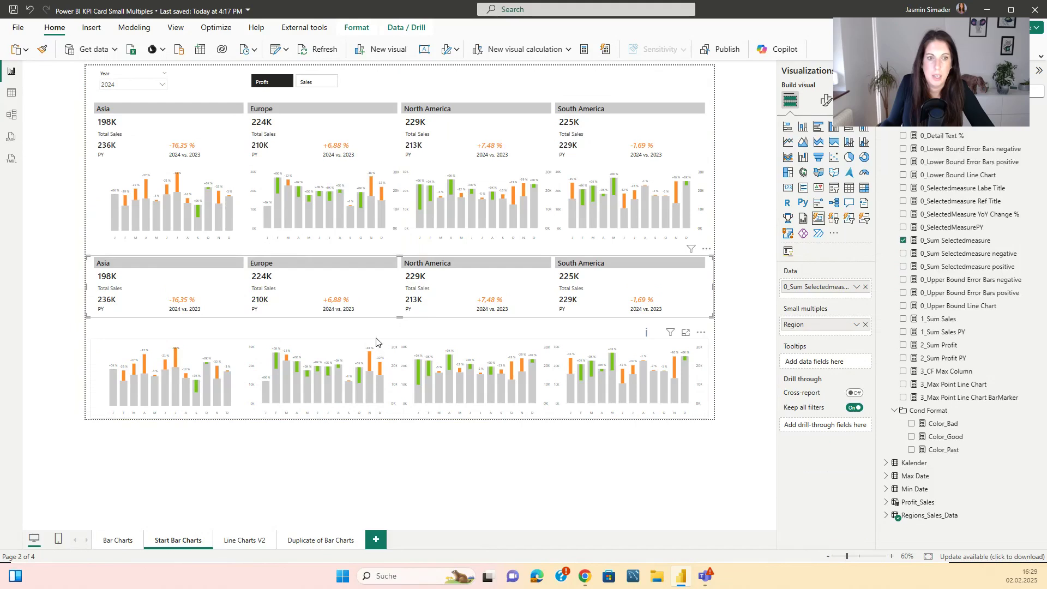
drag(376, 342, 377, 322)
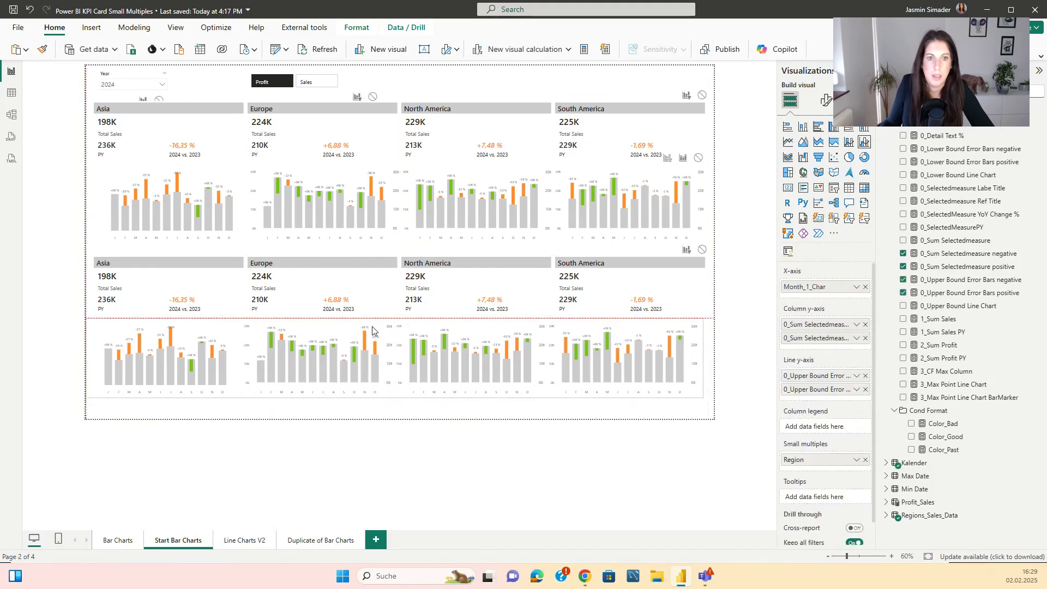
click(358, 403)
Replace Region with Product Category as the small-multiples field of the lower KPI card visual.
click(345, 286)
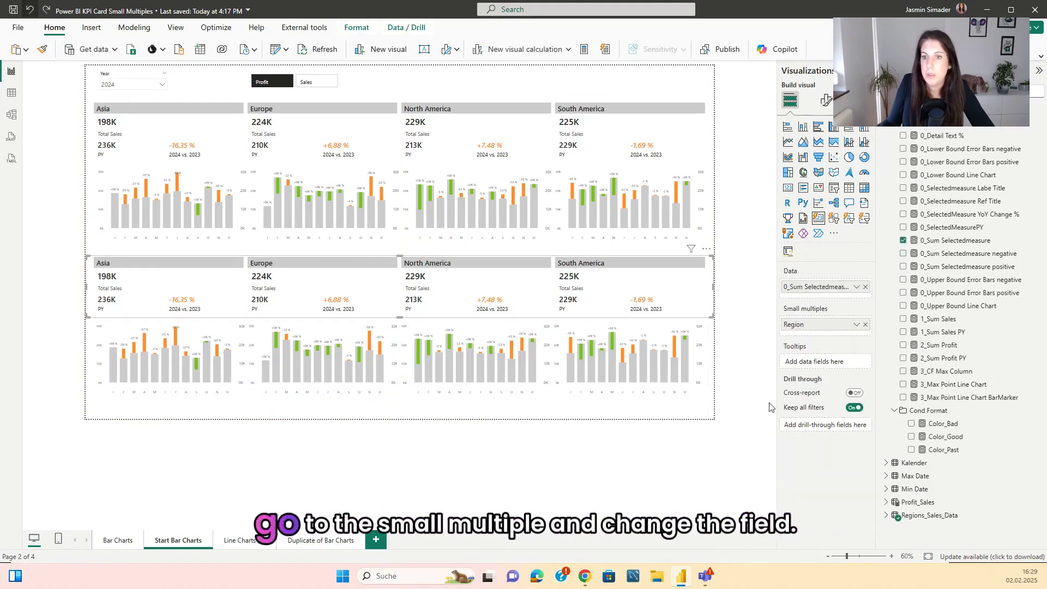
click(865, 324)
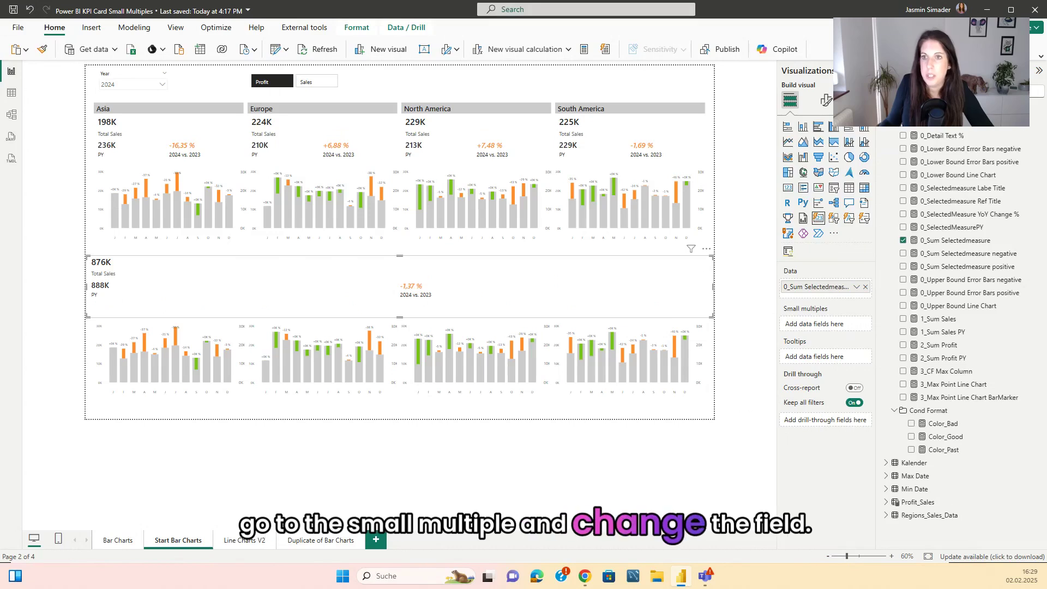
text(prod)
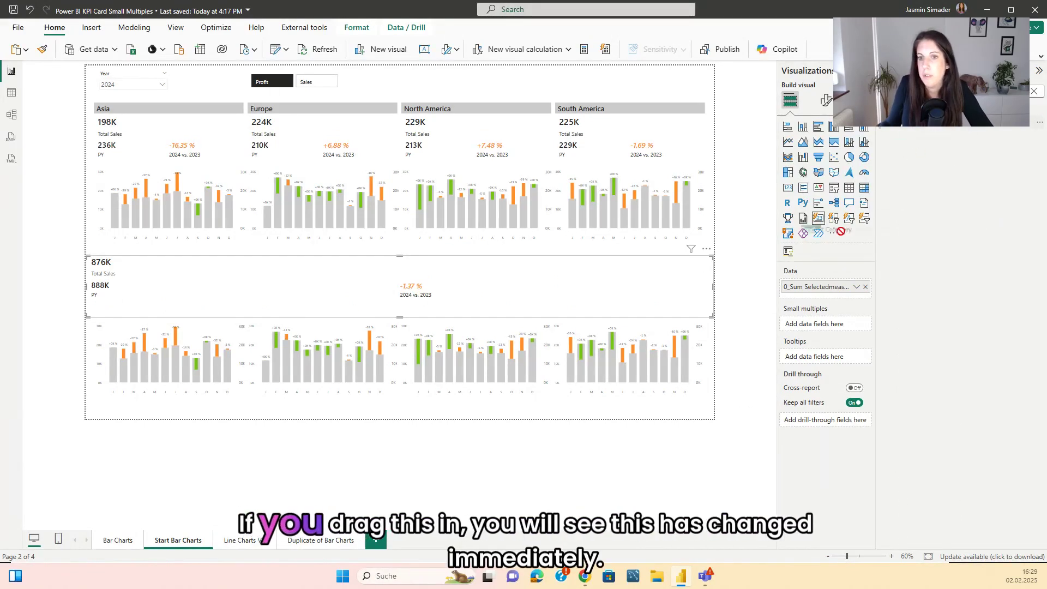
drag(840, 231, 820, 324)
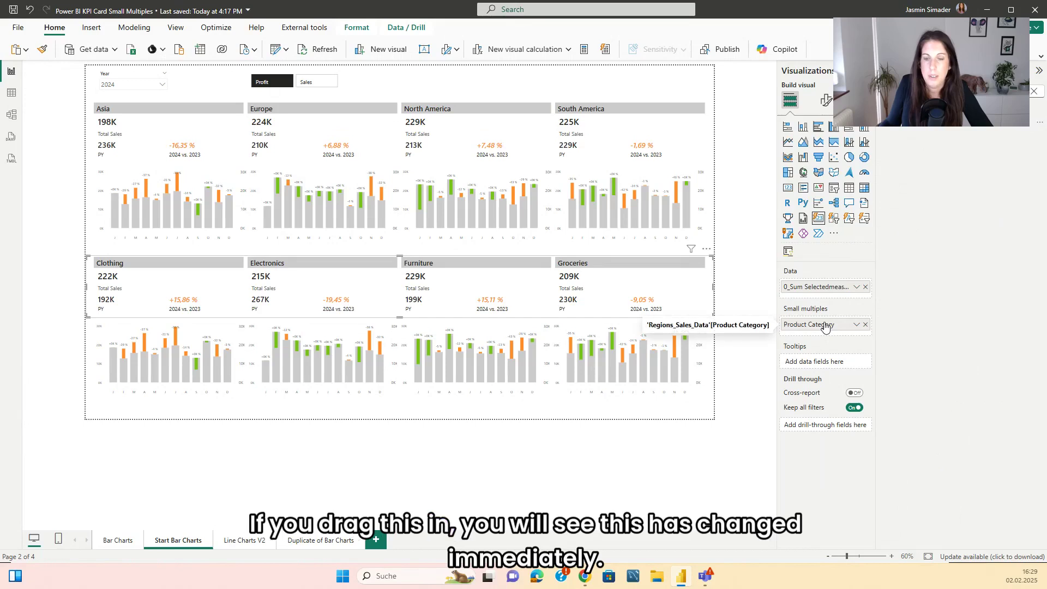
Replace Region with Product Category as the small-multiples field of the lower column chart.
click(525, 325)
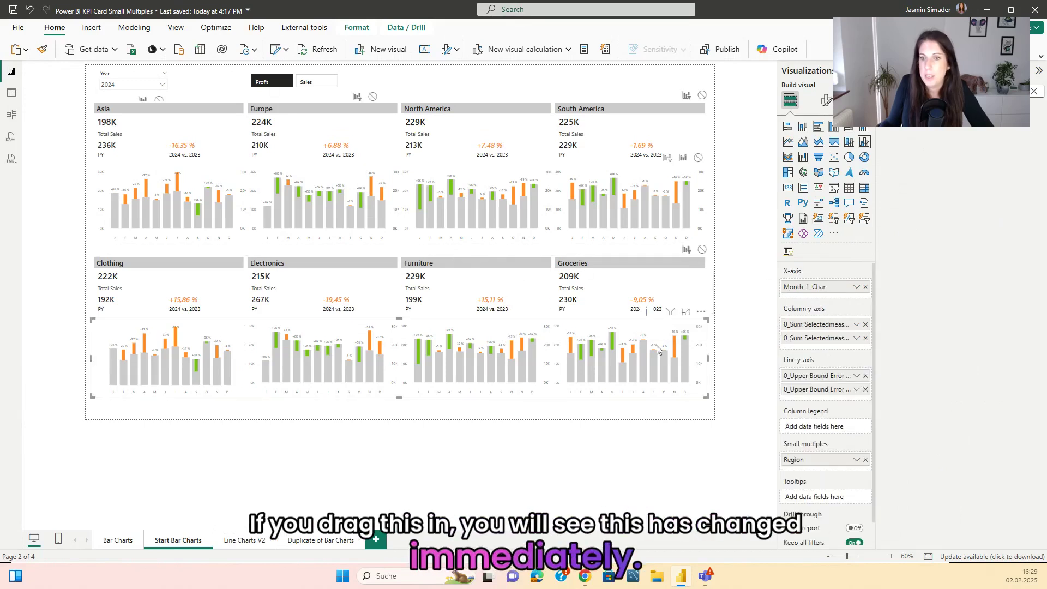
click(866, 461)
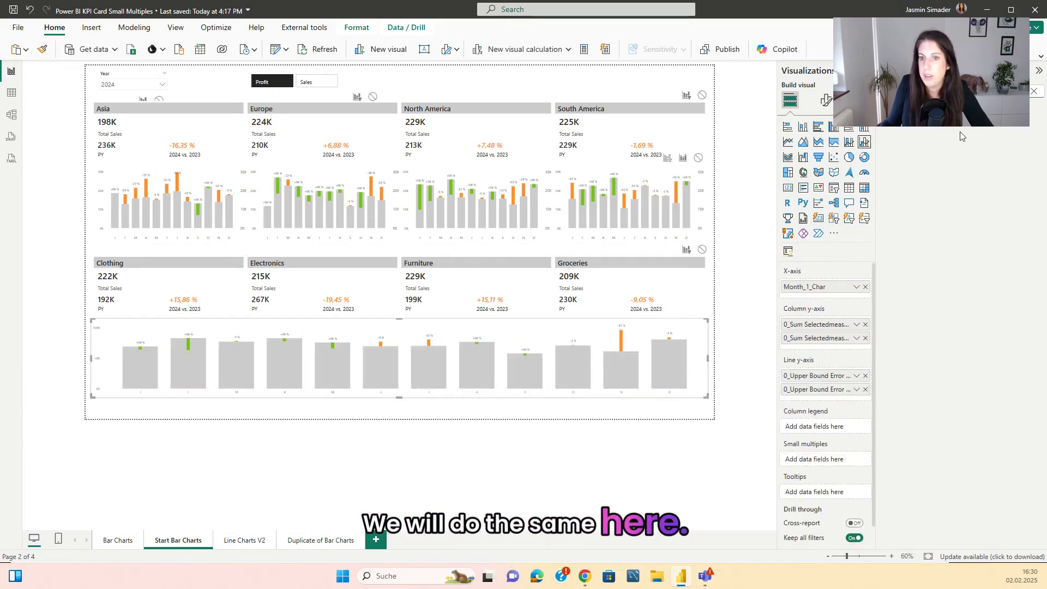
drag(834, 218, 826, 459)
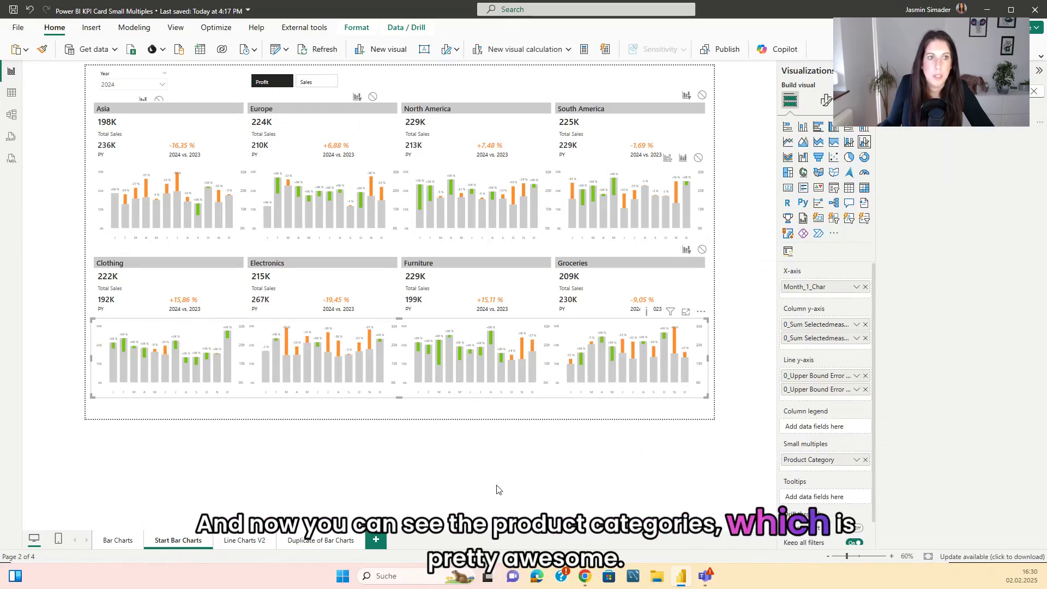
click(456, 423)
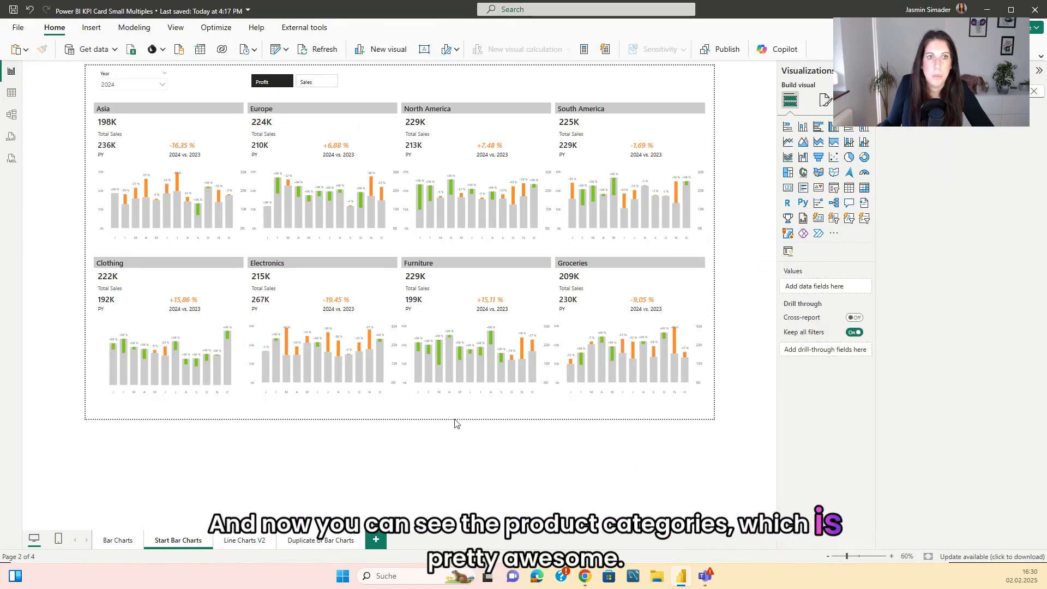
Move the product-category KPI cards and column chart down together to make room between the two rows.
click(222, 308)
ctrl+click(201, 334)
drag(201, 334, 203, 354)
click(256, 267)
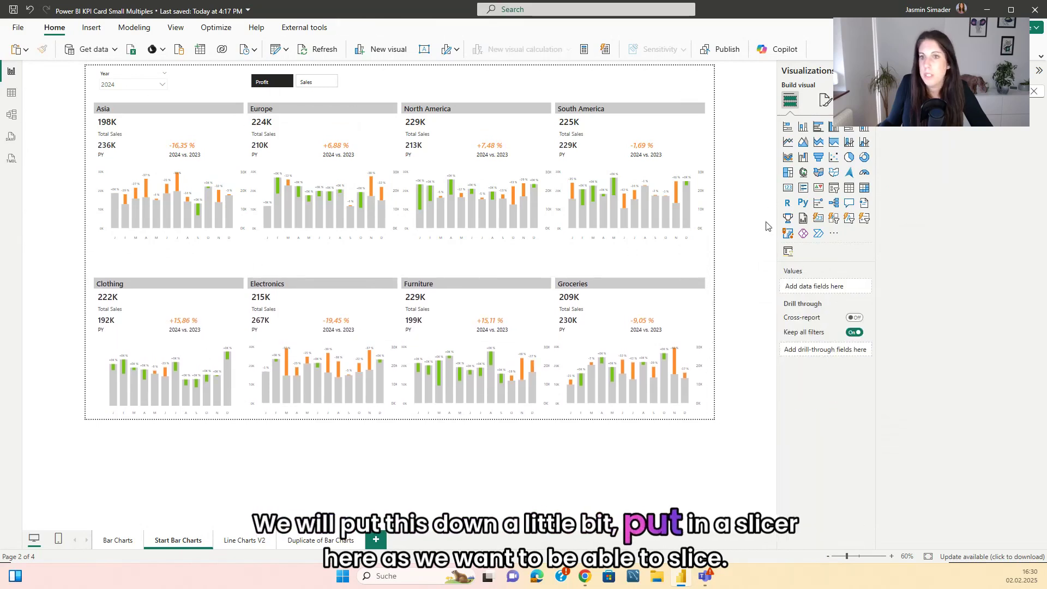
Add a slicer in the gap above the product-category cards and assign it the Region field.
click(833, 188)
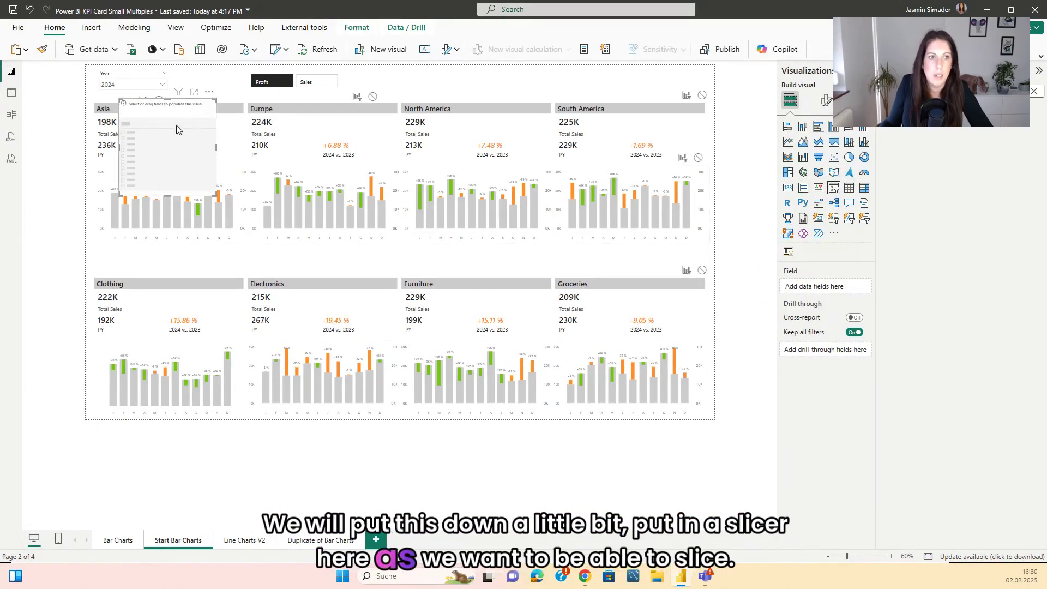
drag(175, 128, 133, 250)
click(731, 196)
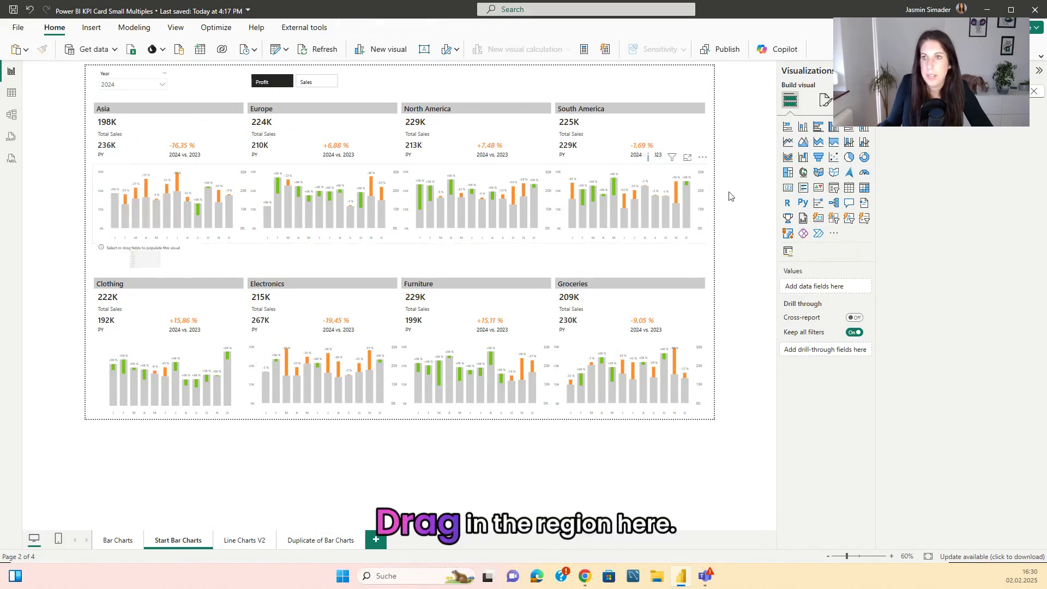
text(re)
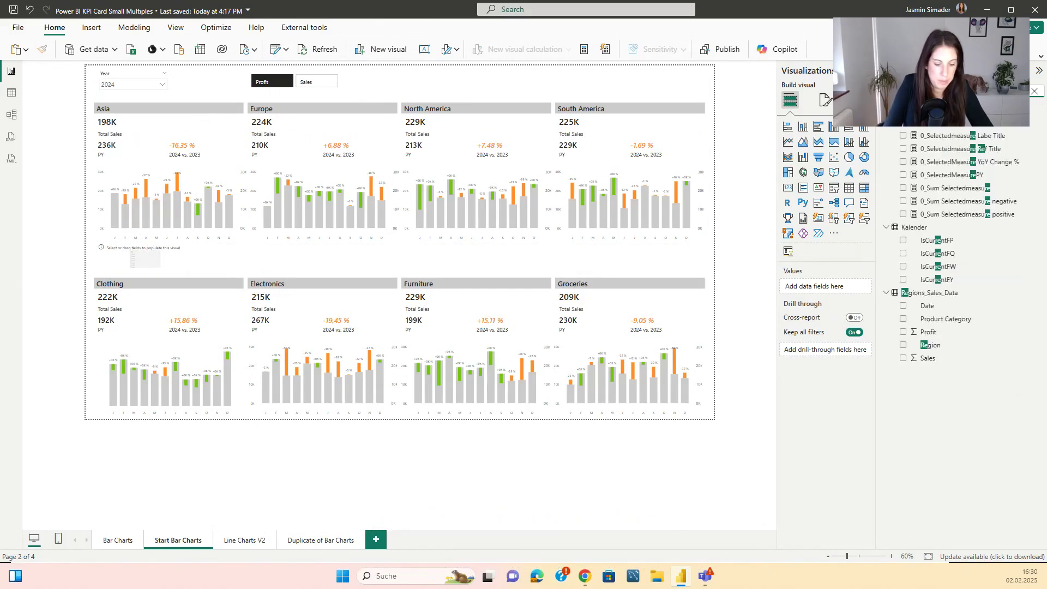
scroll(959, 245, down, 3)
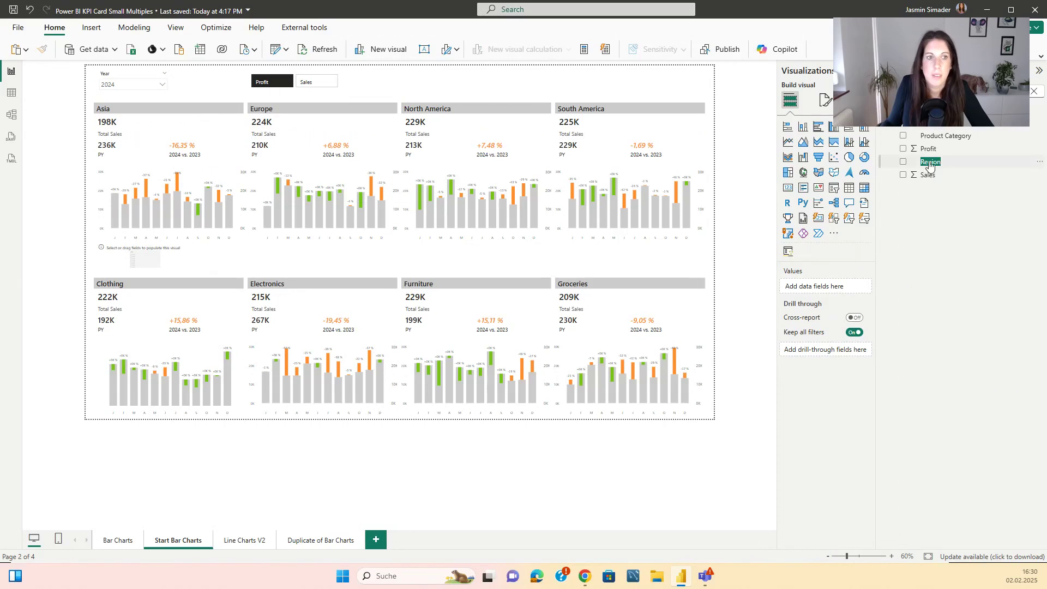
drag(930, 166, 135, 264)
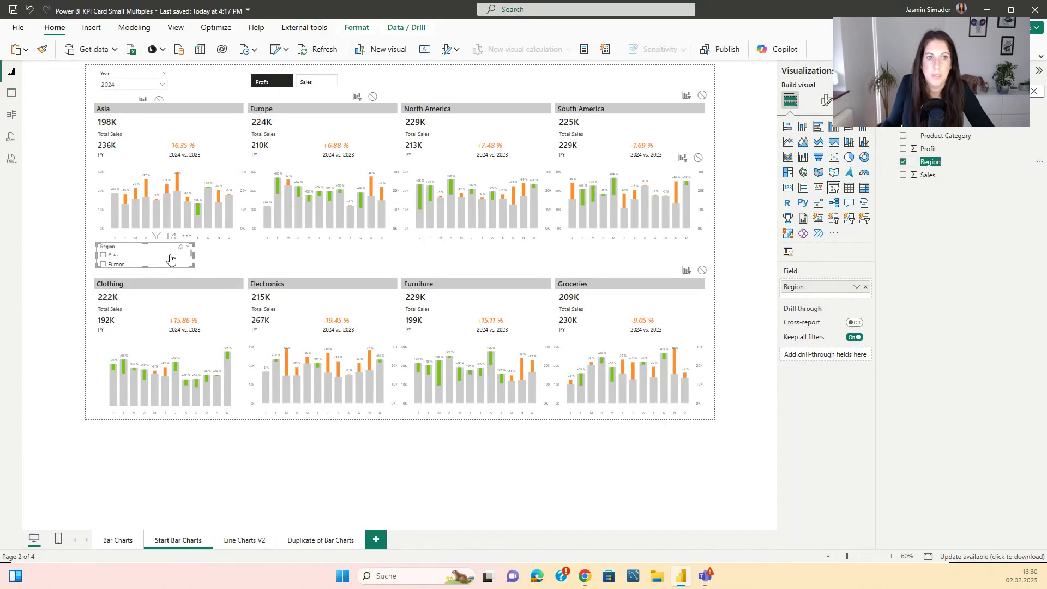
Select Asia in the Region slicer and change the slicer style to Dropdown.
click(111, 255)
click(826, 100)
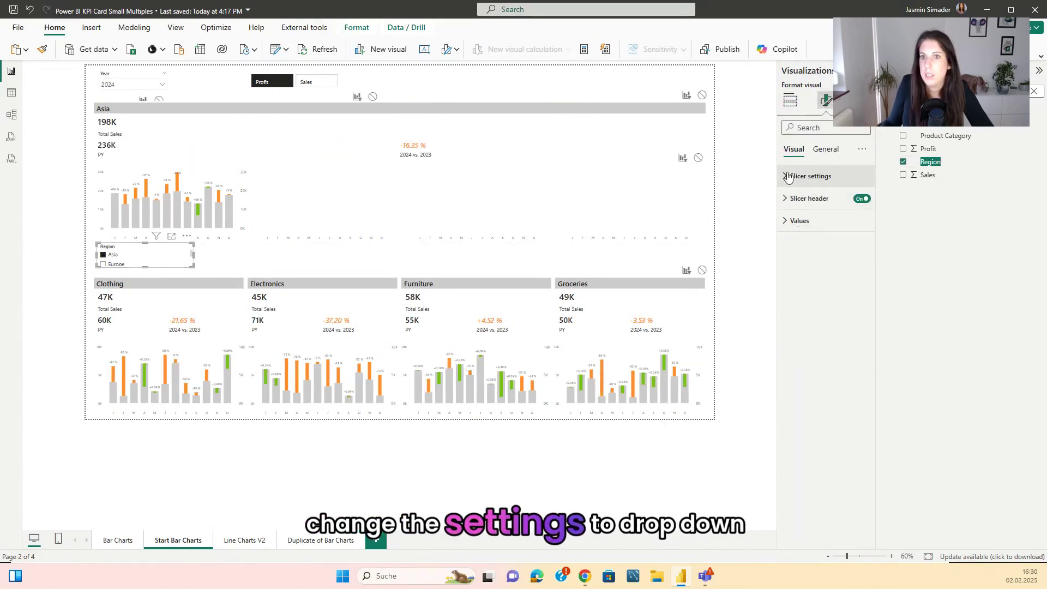
click(811, 176)
click(824, 230)
click(802, 271)
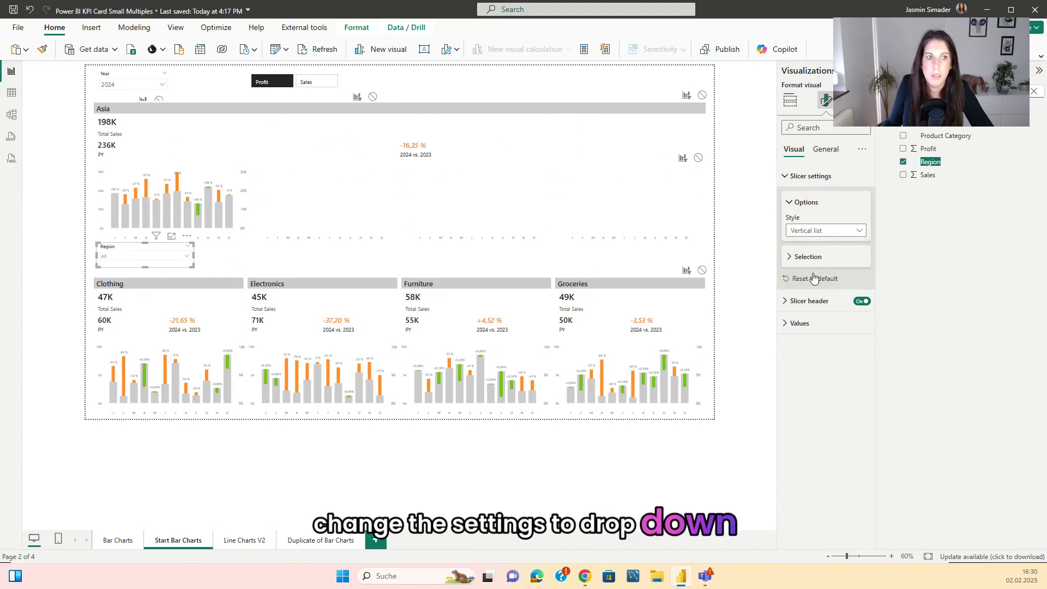
click(370, 272)
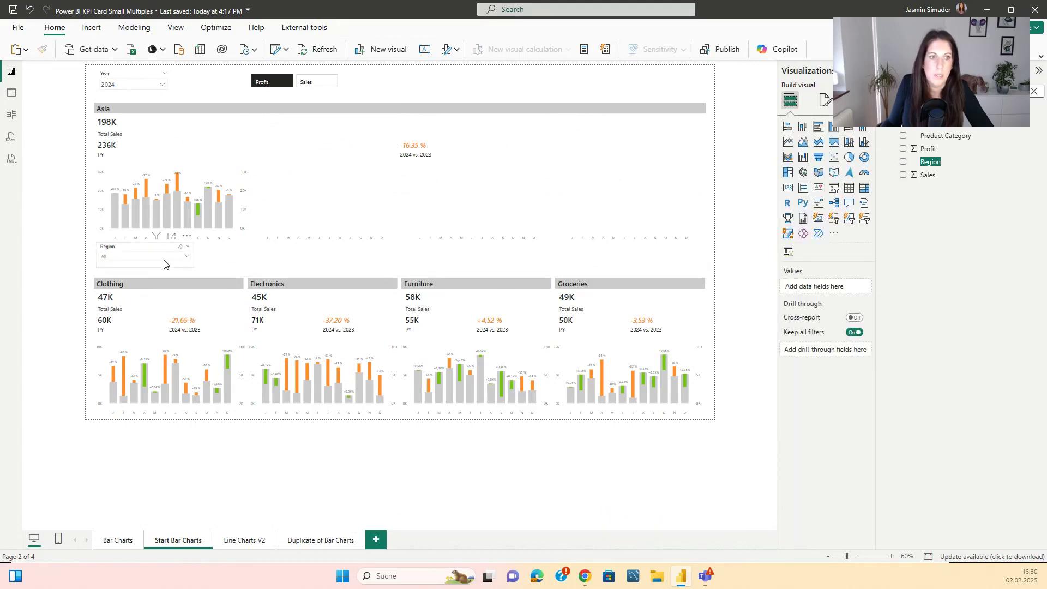
Edit the Region slicer's interactions so it does not filter the upper regional column chart and KPI cards.
click(164, 267)
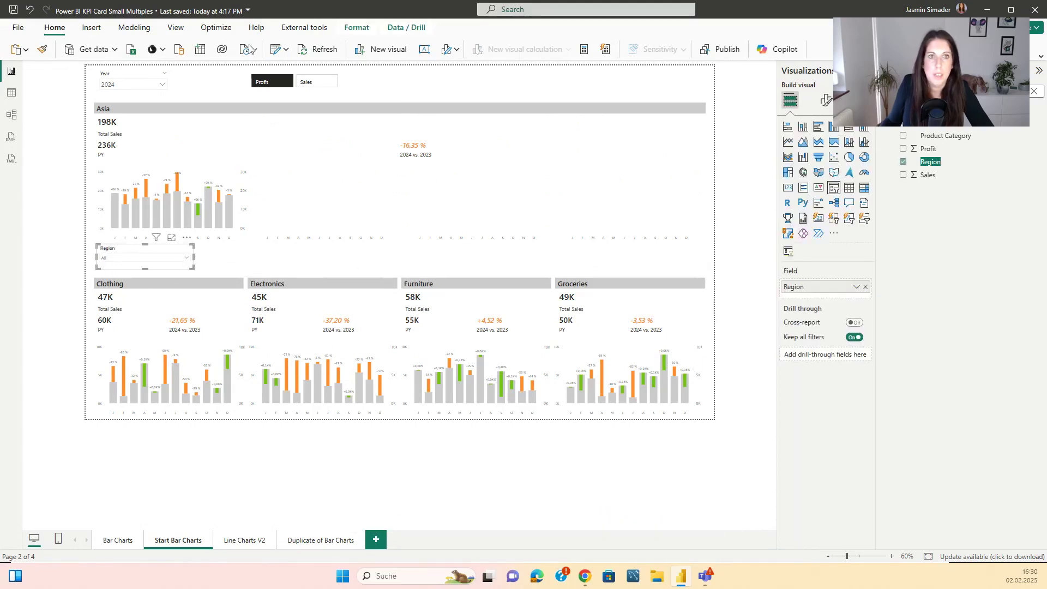
click(356, 27)
click(47, 49)
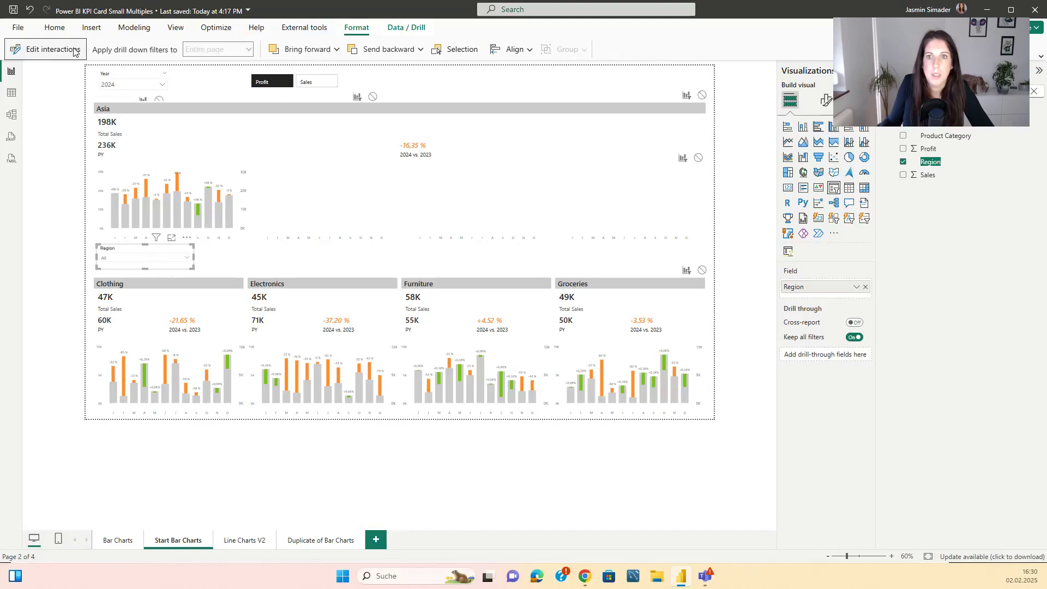
click(698, 159)
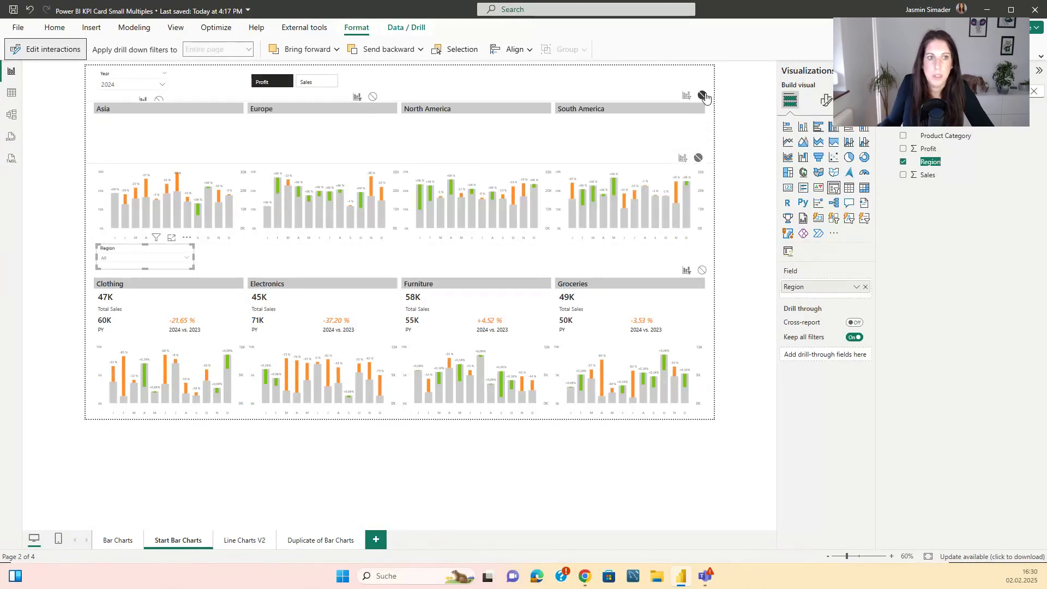
click(258, 264)
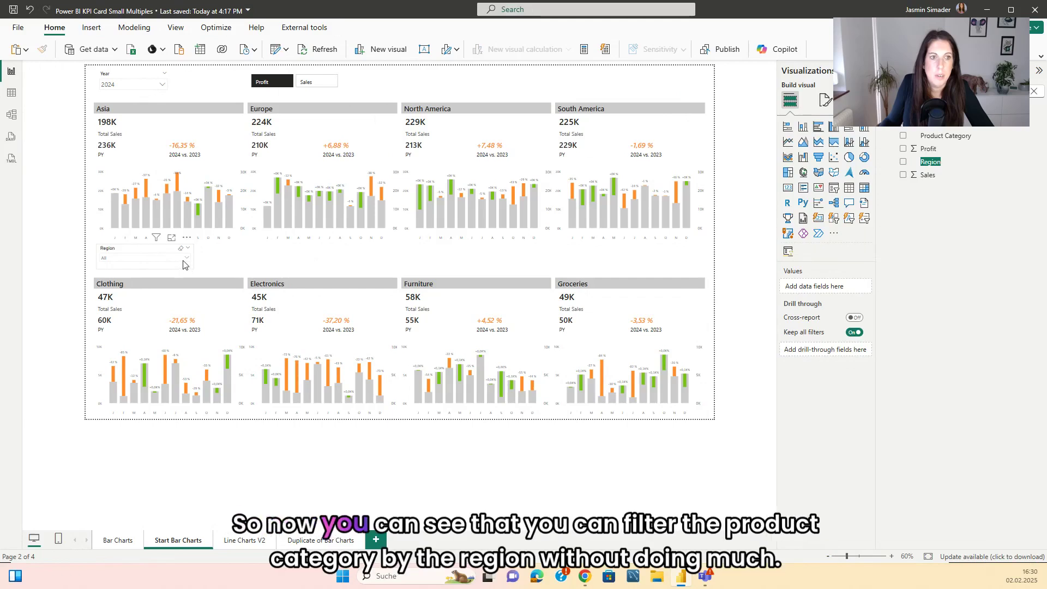
Test the Region slicer on the product-category visuals by filtering to Europe and back to Asia.
click(160, 259)
click(118, 277)
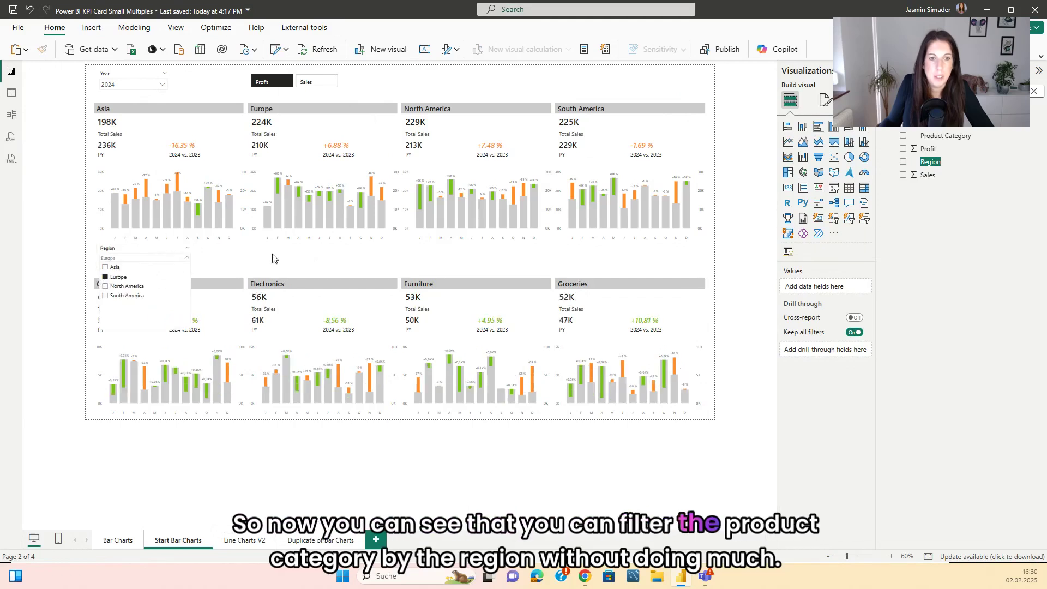
click(149, 259)
click(105, 266)
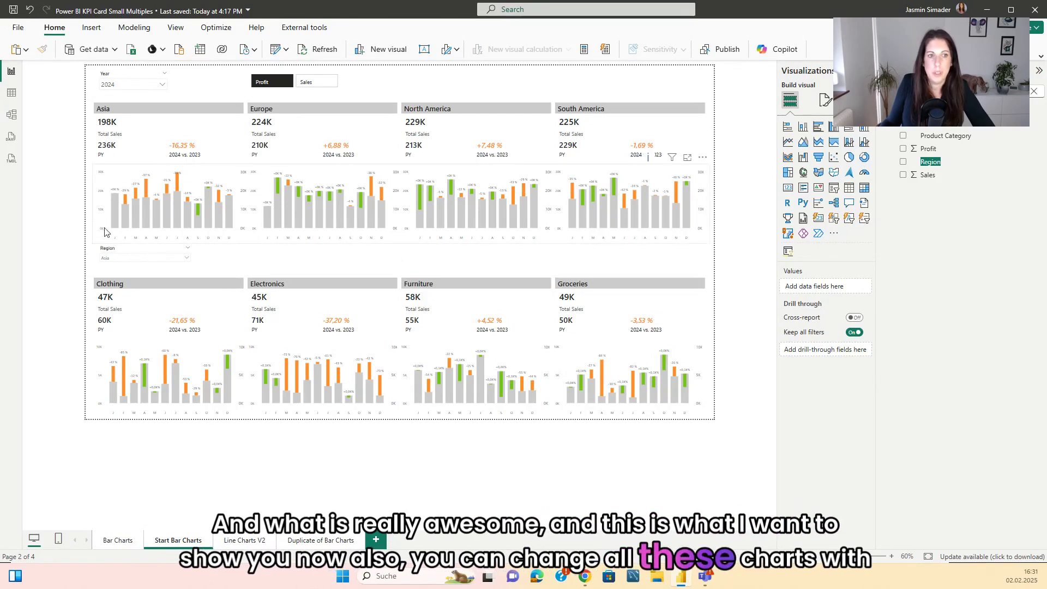
Disable the error bars for both the positive and negative column series in the regional column chart.
click(217, 186)
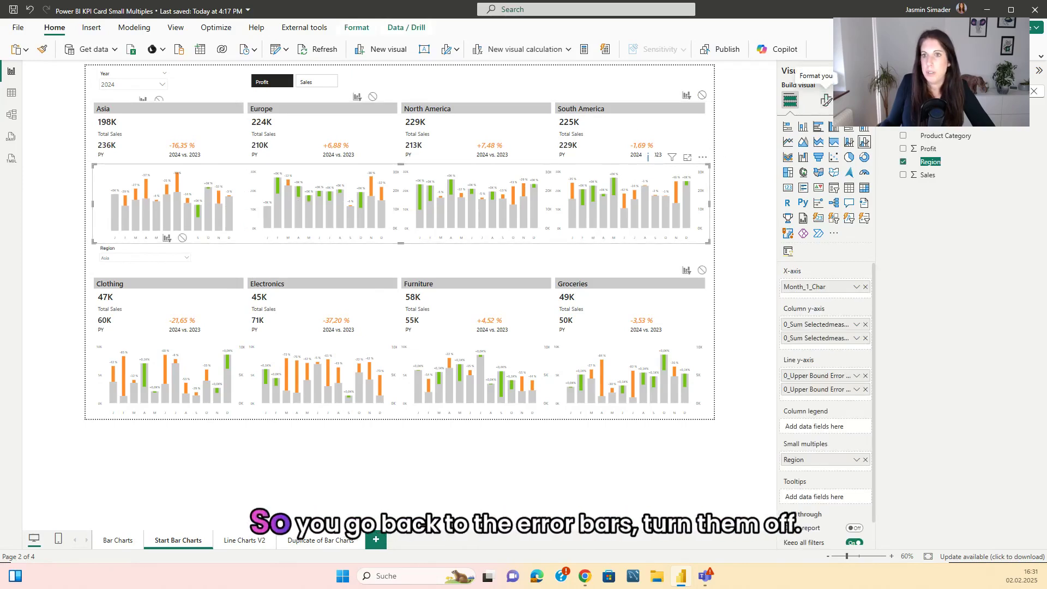
click(861, 100)
click(805, 152)
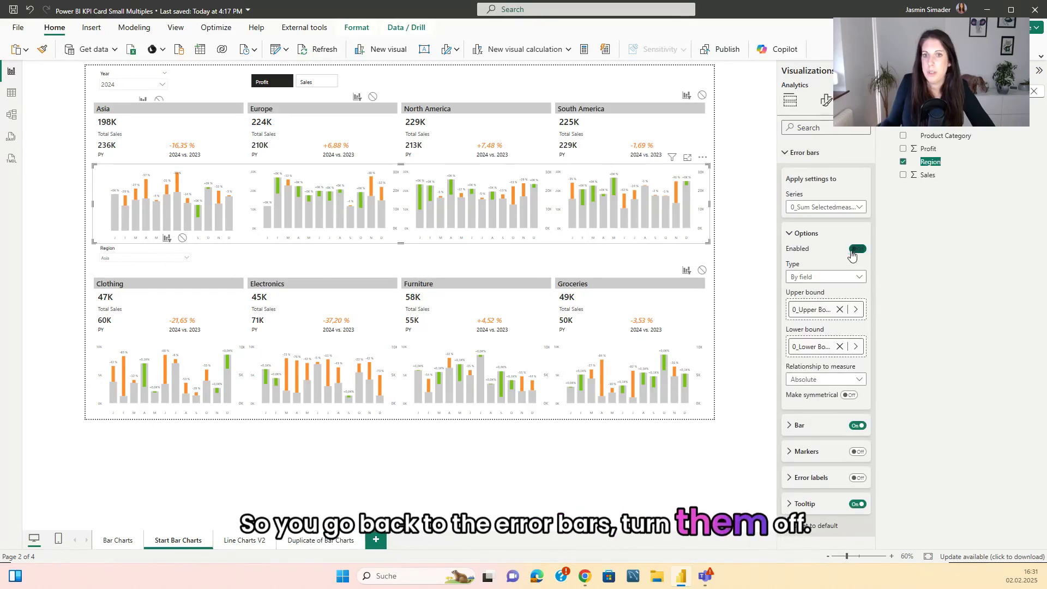
click(854, 251)
click(826, 207)
click(833, 255)
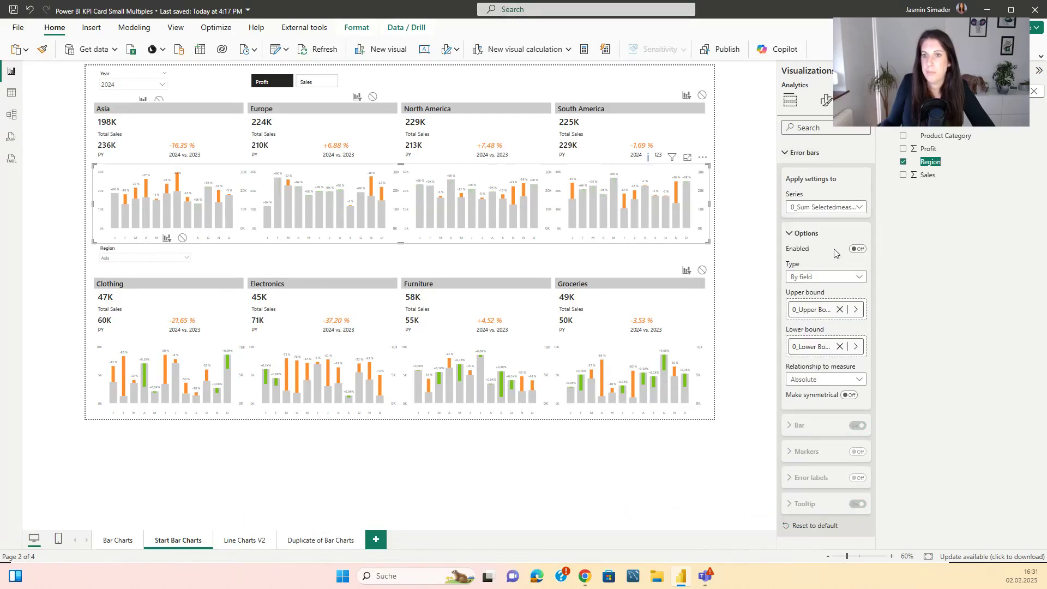
click(855, 250)
click(754, 217)
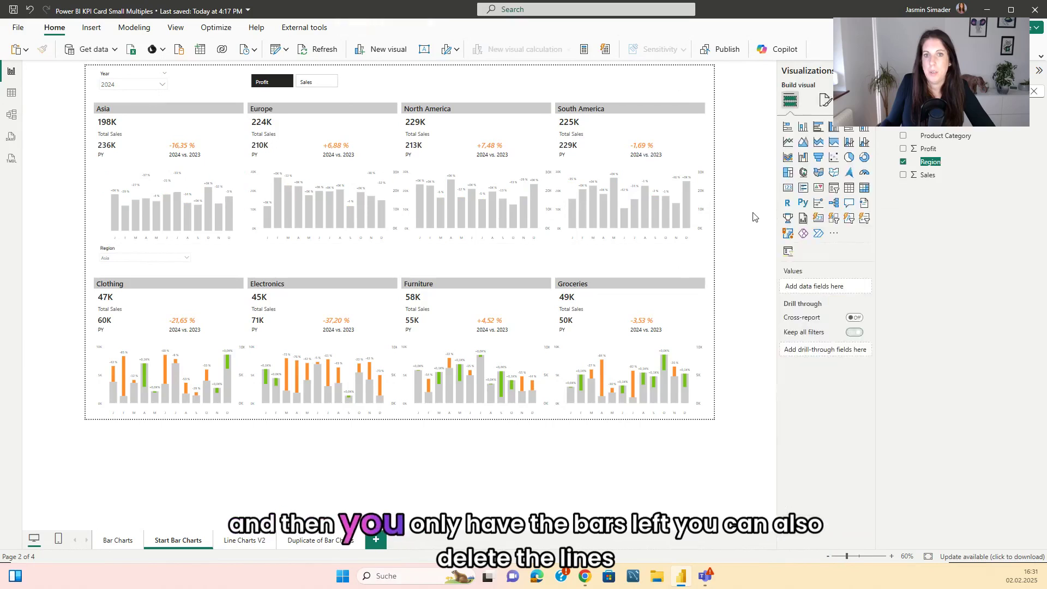
Remove the negative and positive Upper Bound Error Bars measures from the regional chart's line y-axis.
click(496, 174)
click(825, 105)
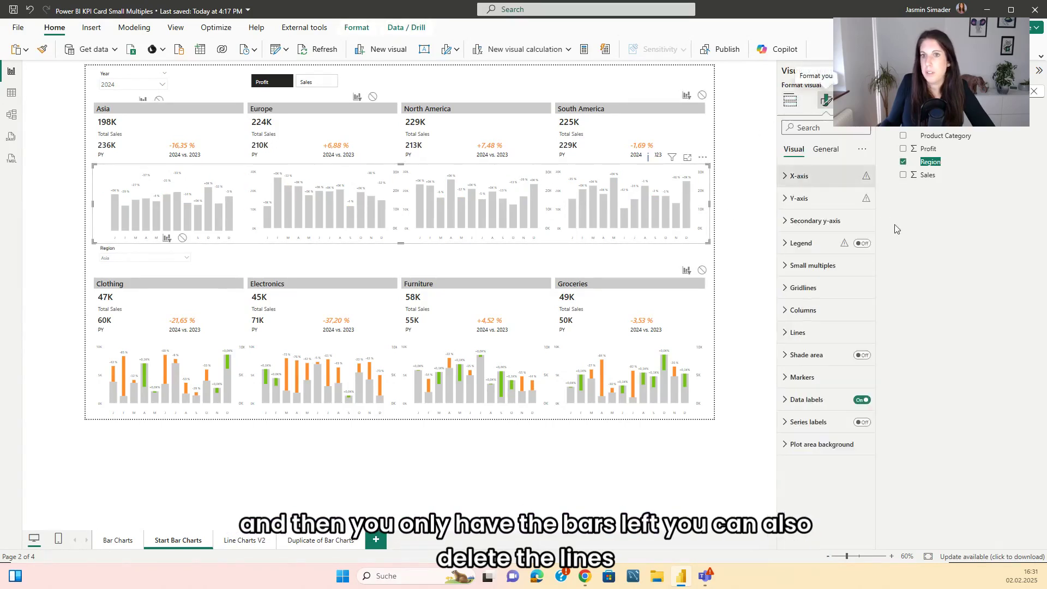
click(790, 101)
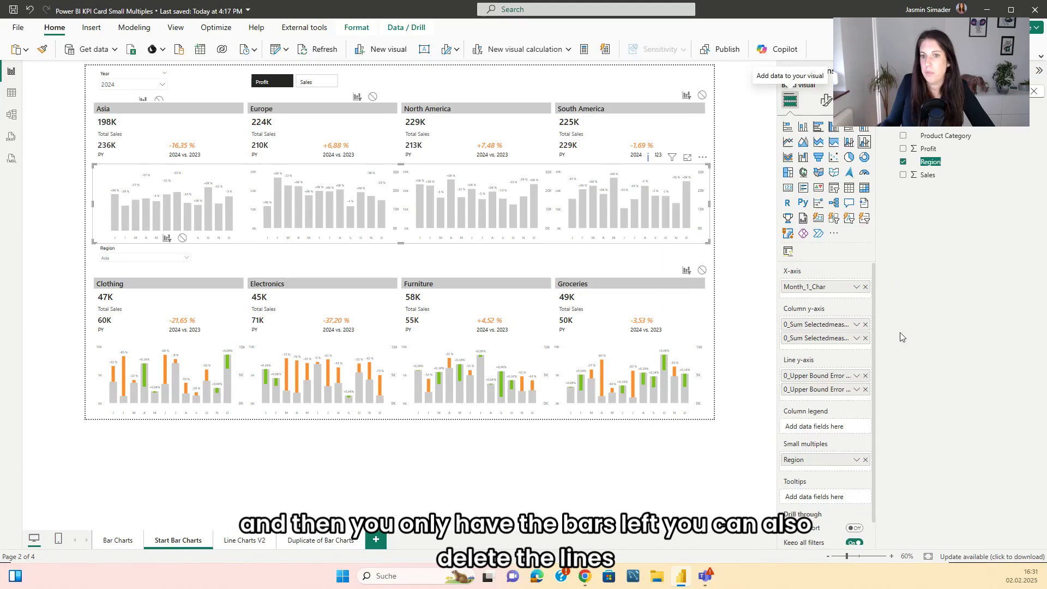
click(865, 375)
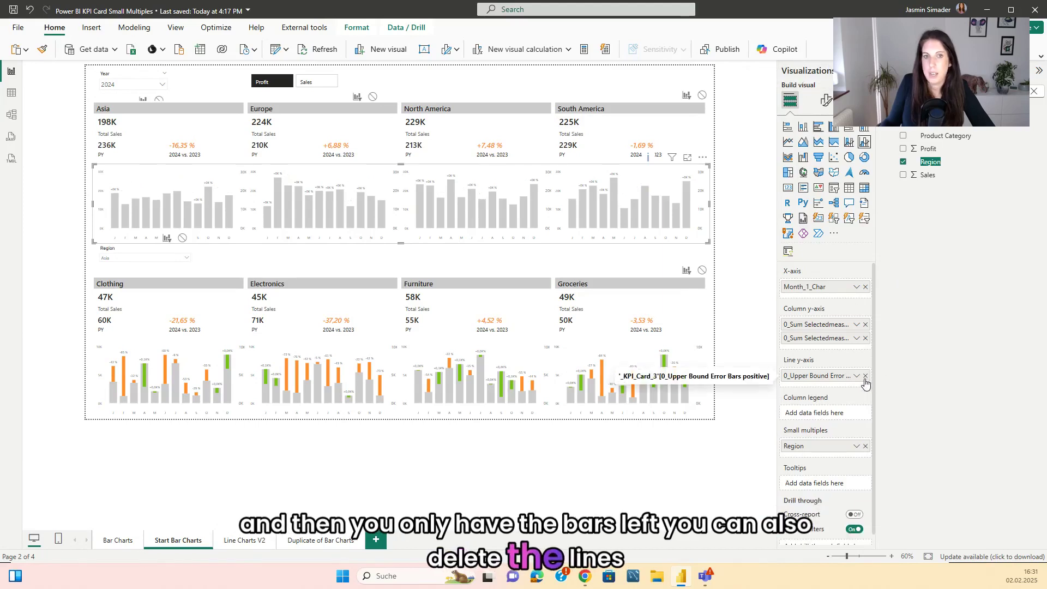
click(866, 375)
click(723, 235)
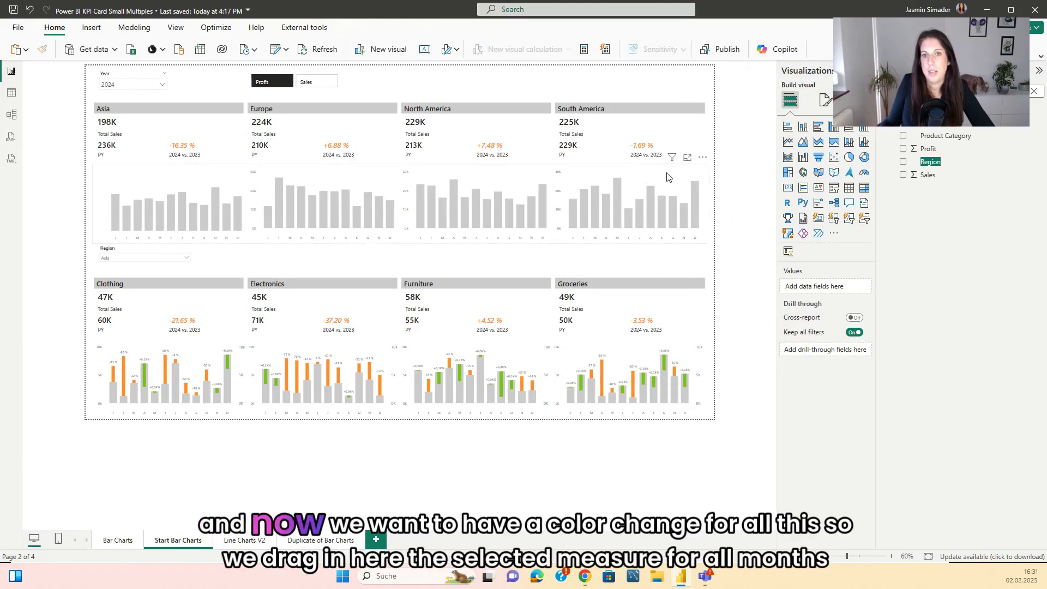
Replace the positive and negative measures on the regional chart's column y-axis with 0_Sum Selectedmeasure.
click(674, 179)
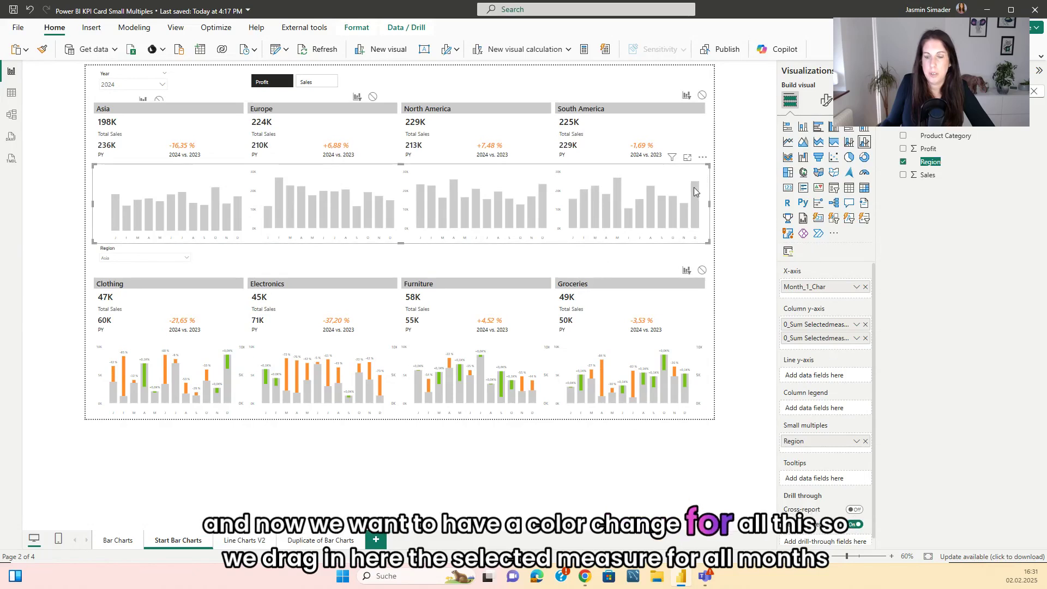
click(865, 324)
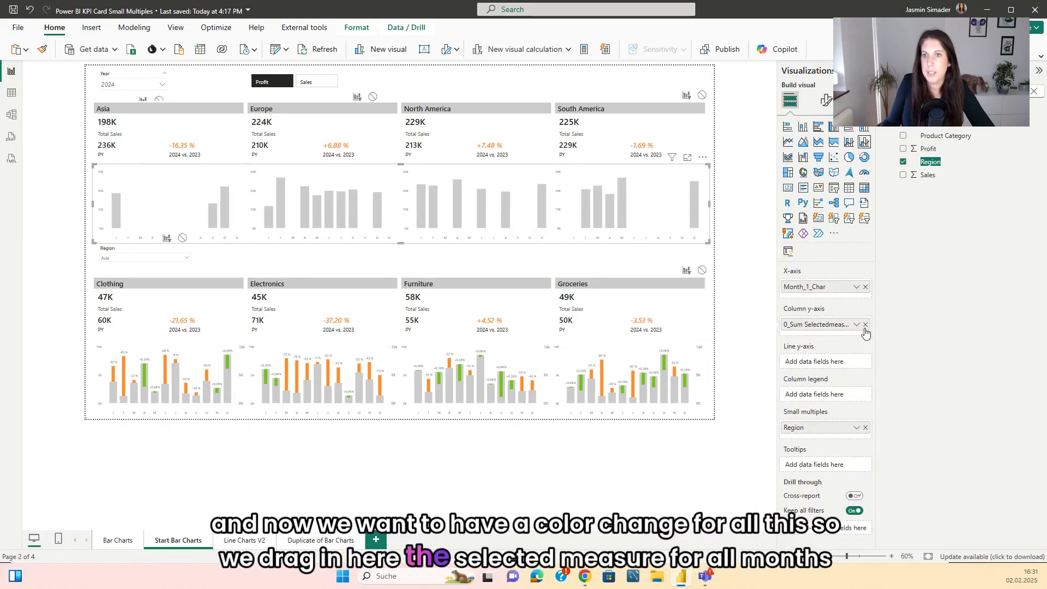
click(865, 325)
click(940, 125)
text(se)
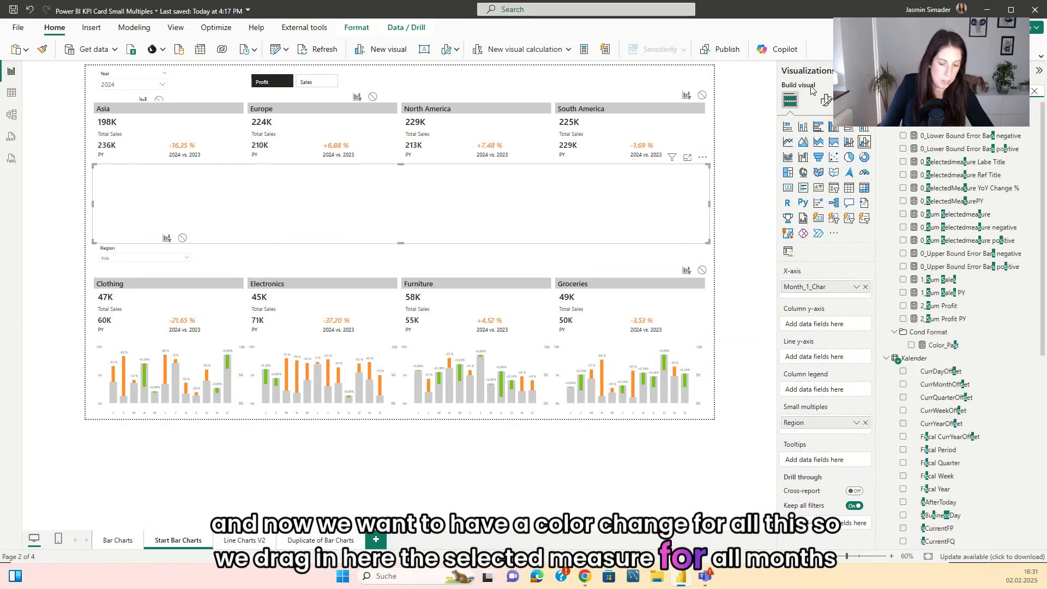
text(lec)
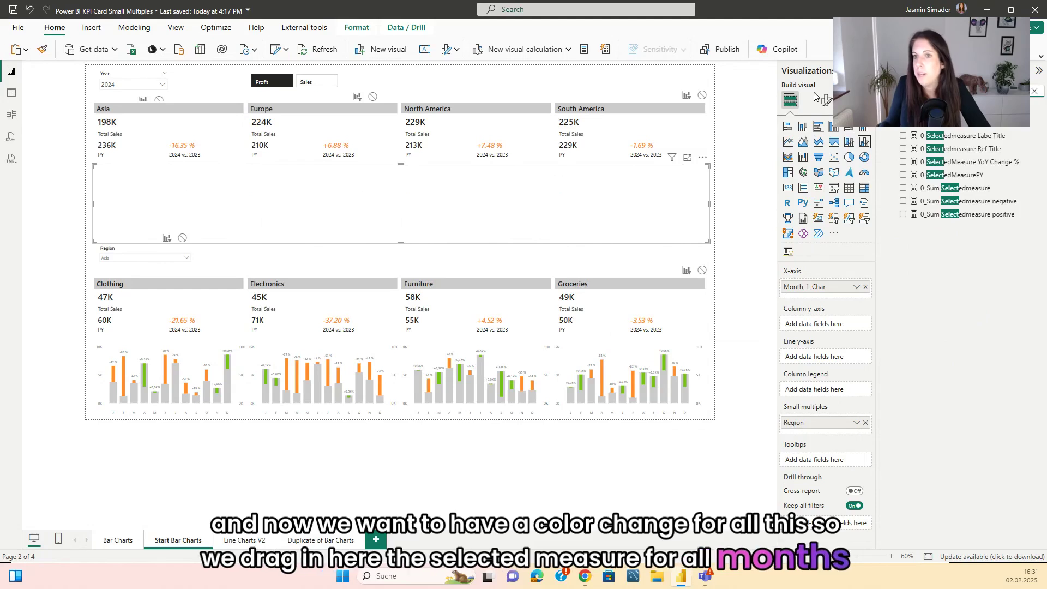
drag(976, 189, 814, 324)
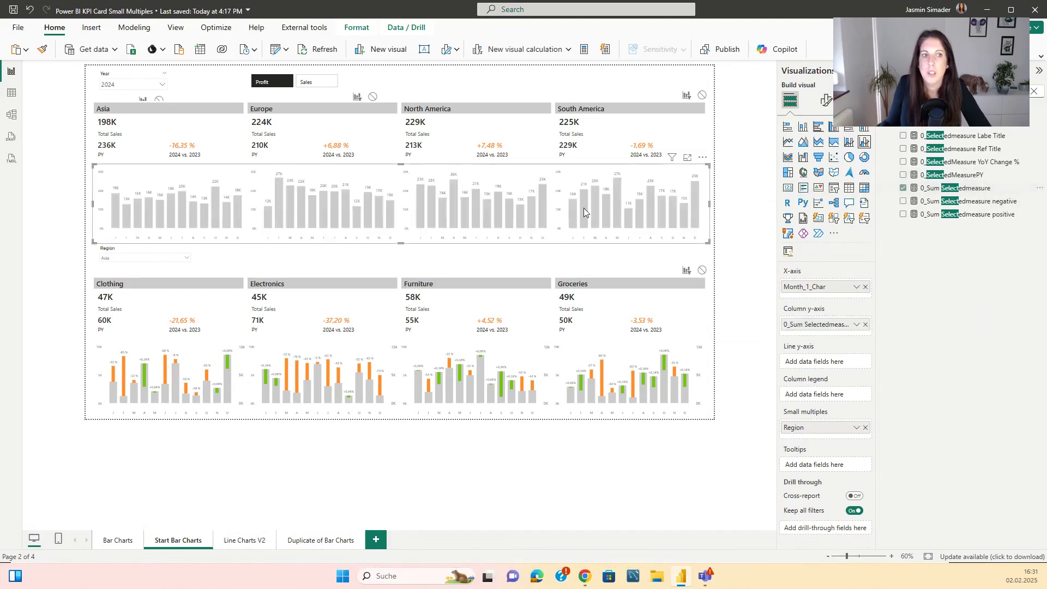
Turn off the regional chart's data labels and conditionally format its column color by the field value of 3_CF Max Column.
click(826, 100)
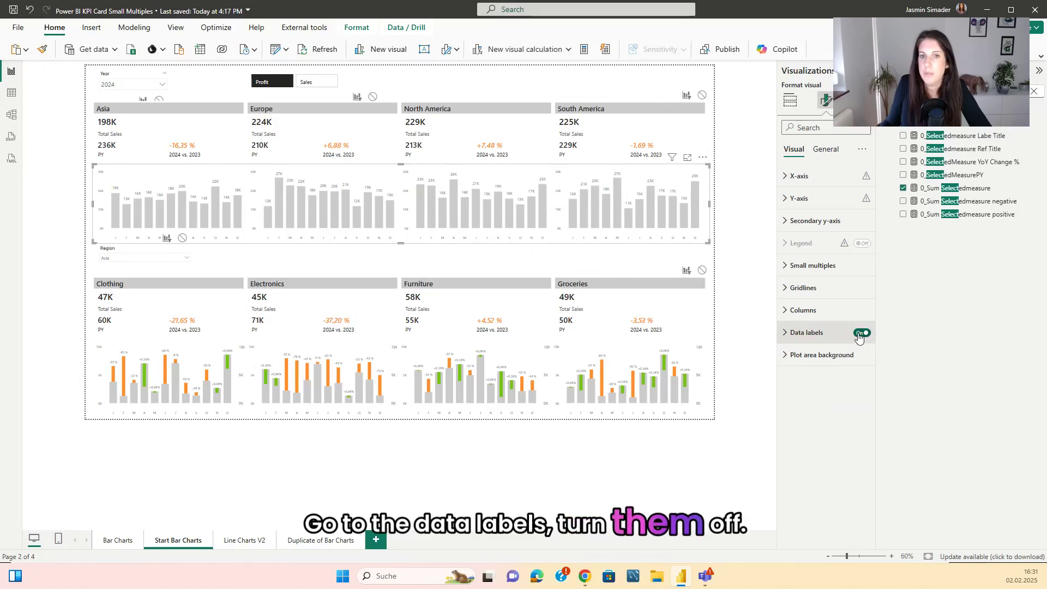
click(790, 100)
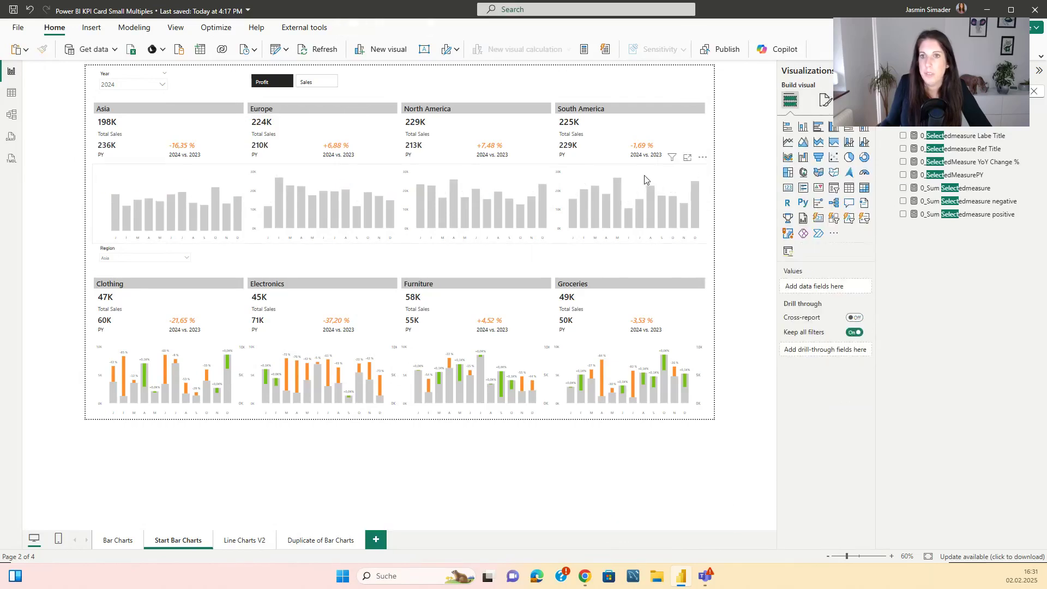
click(825, 101)
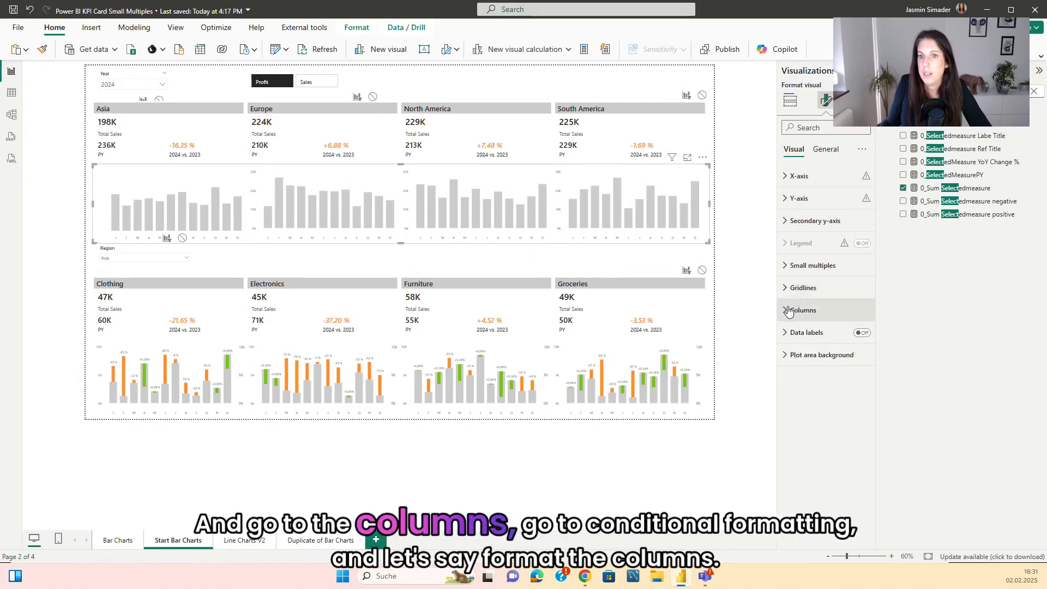
click(803, 271)
click(823, 379)
text(max col)
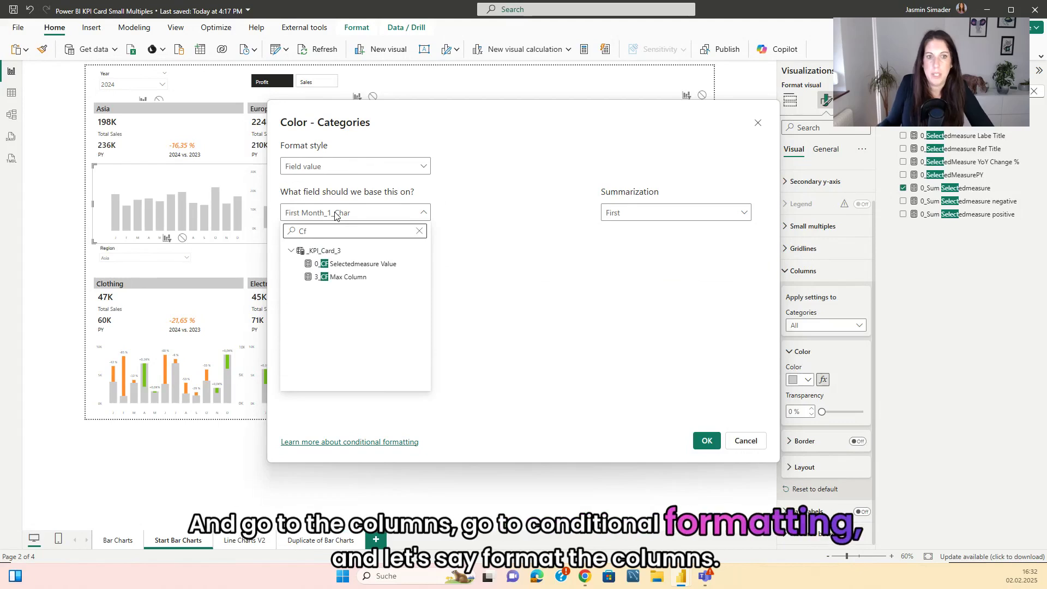
click(353, 274)
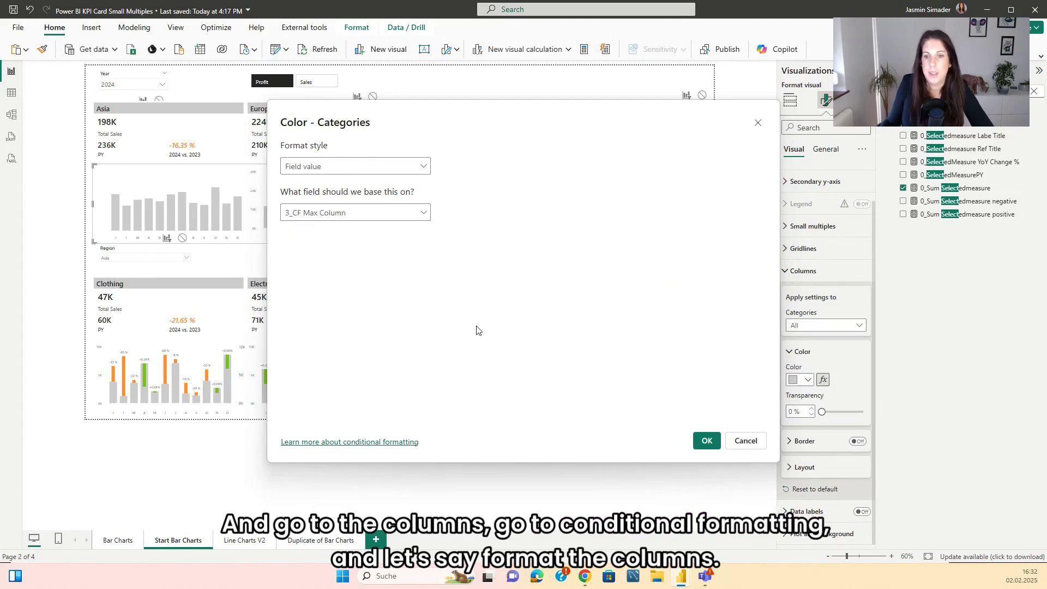
click(706, 441)
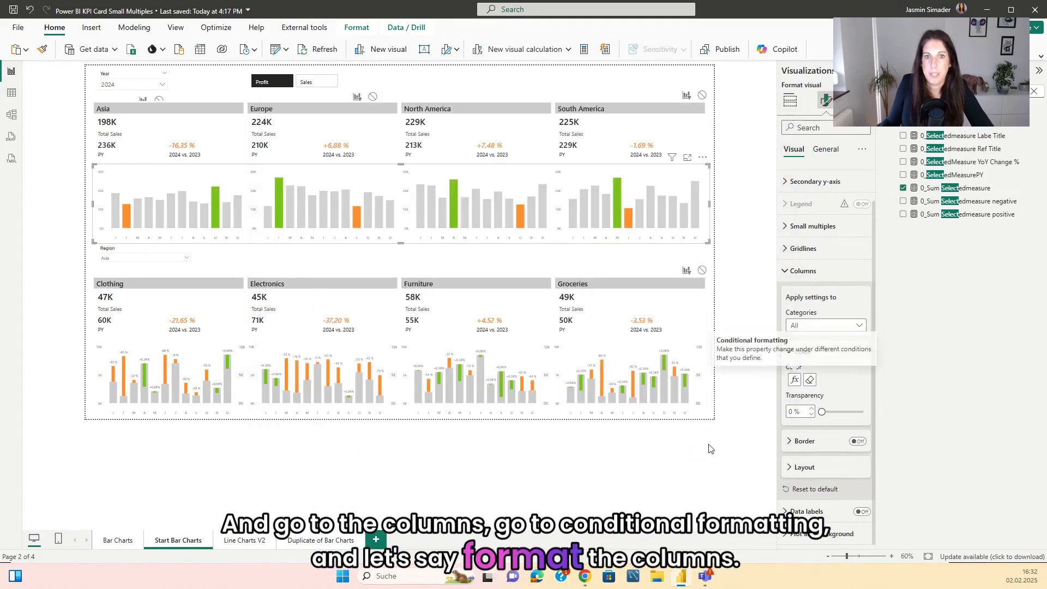
click(695, 478)
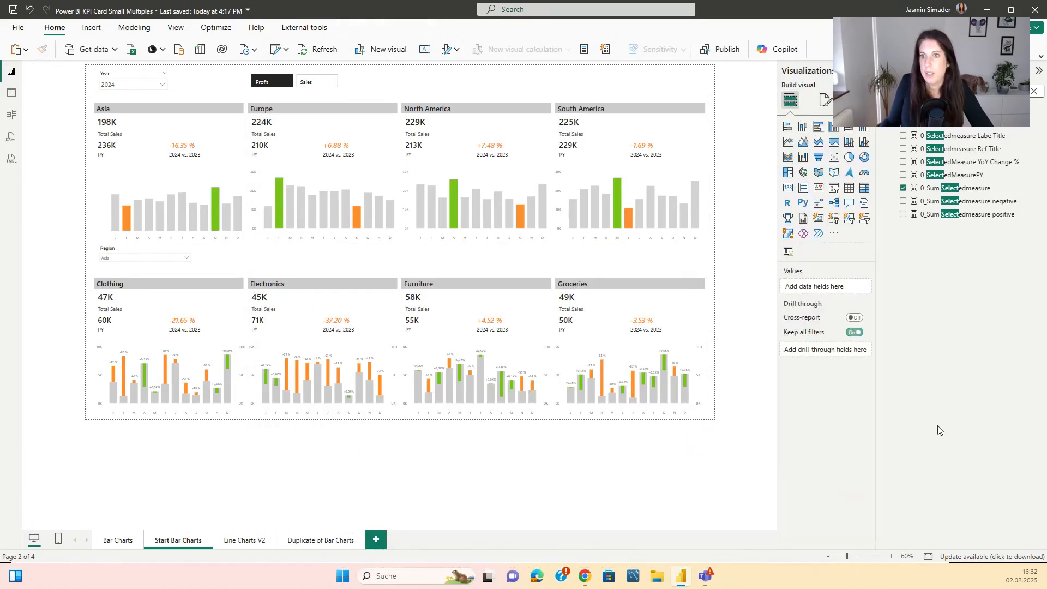
Find the 3_CF Max Column measure and examine how its DAX assigns colors to each region's maximum and minimum, comparing with the regional chart.
click(1035, 93)
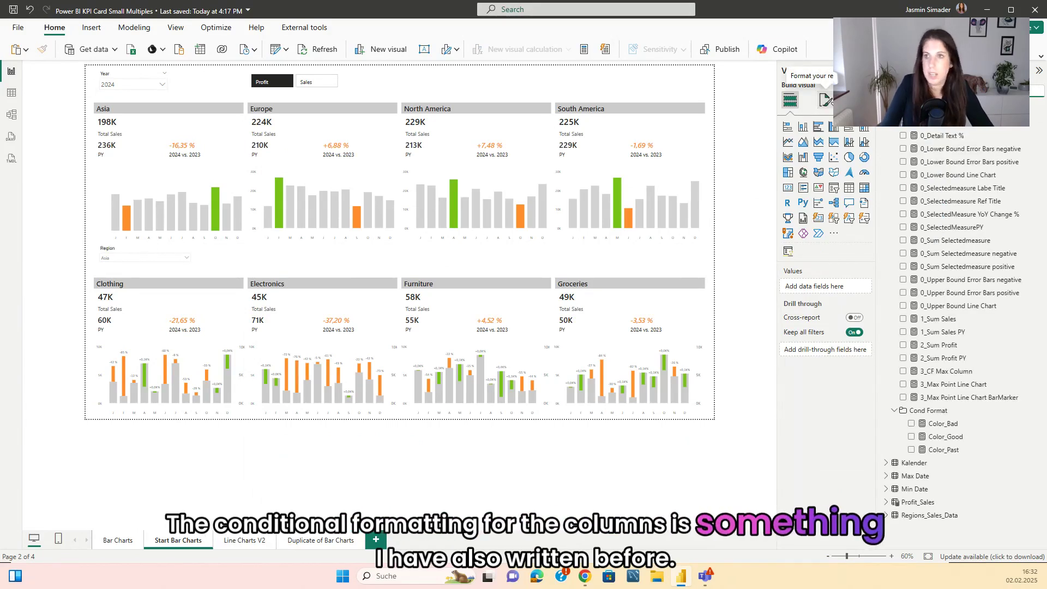
text(CF)
click(954, 136)
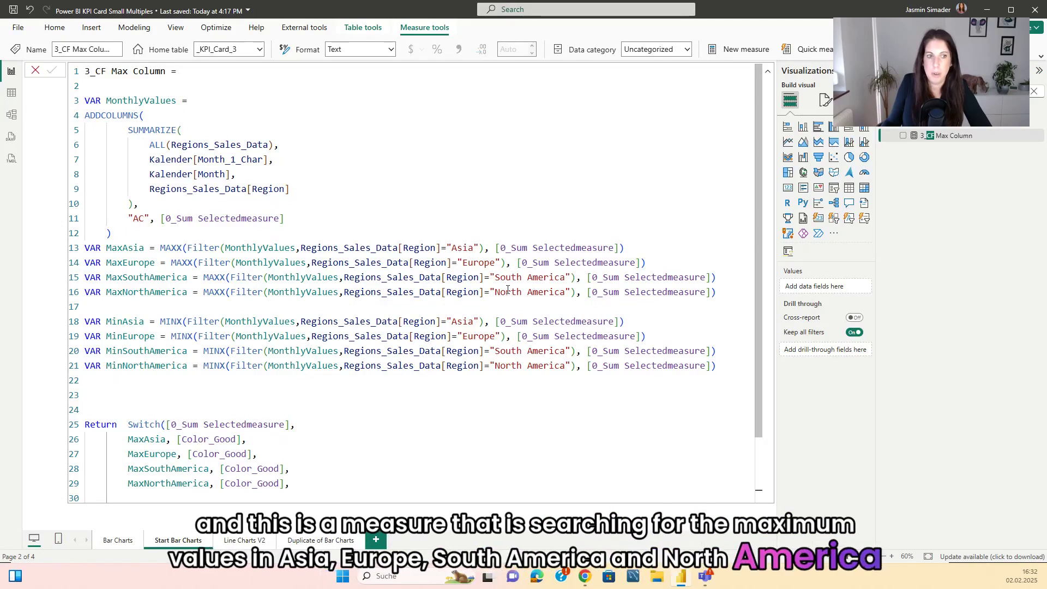
scroll(340, 232, down, 2)
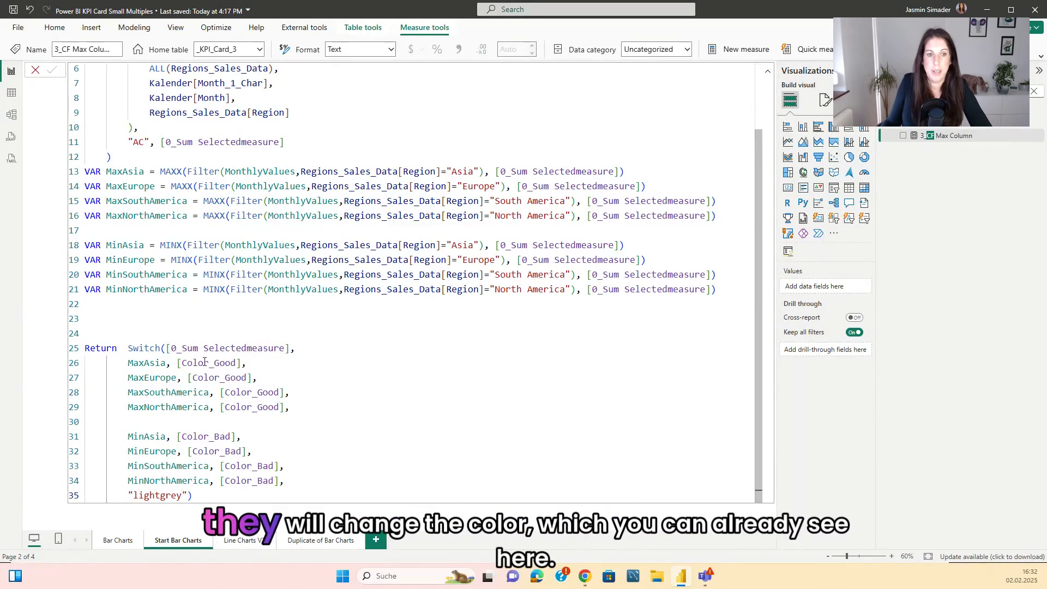
click(767, 71)
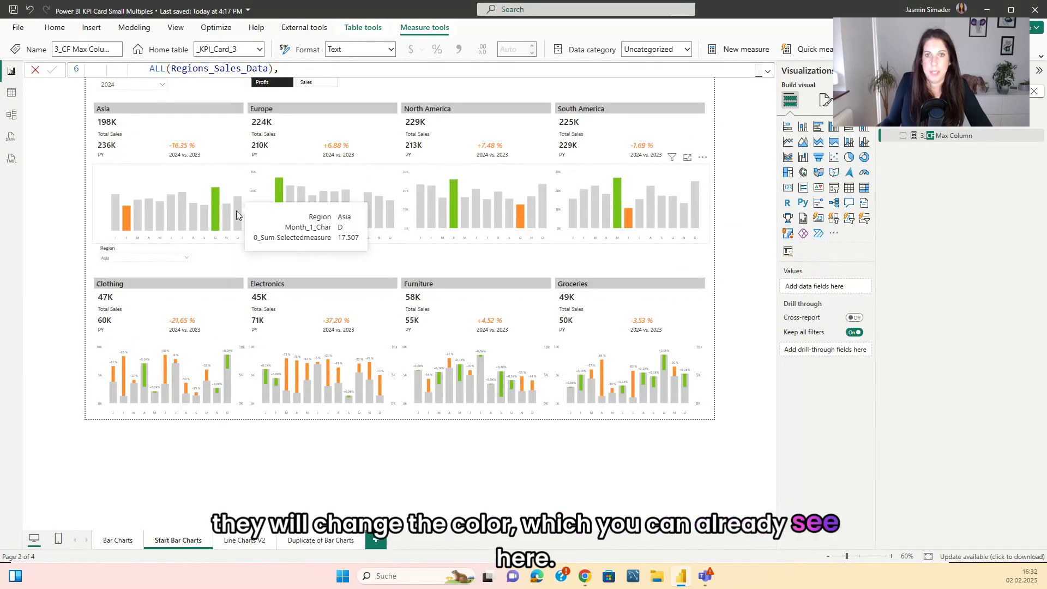
click(768, 72)
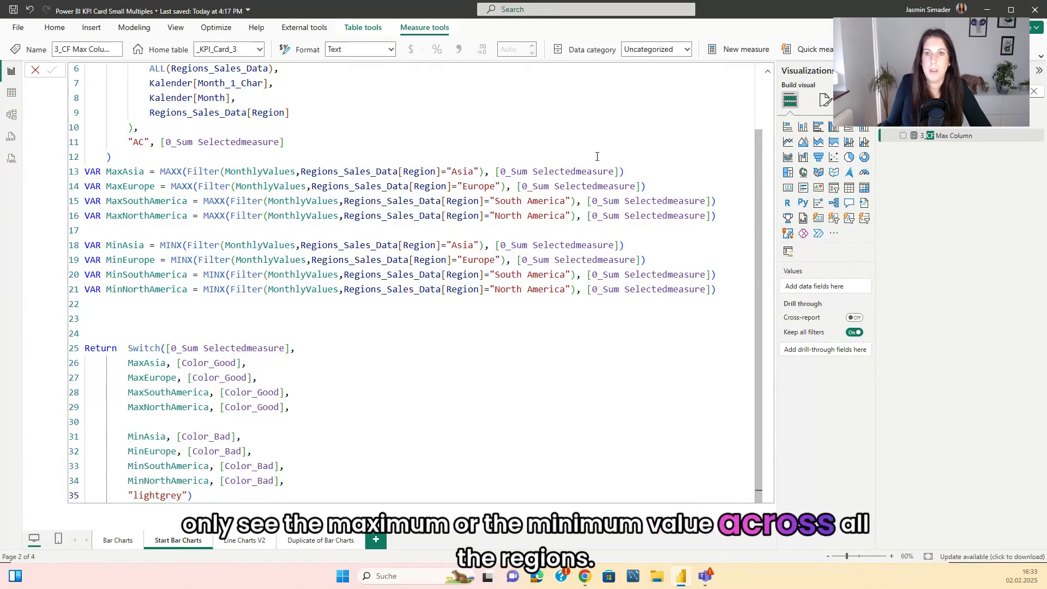
click(768, 72)
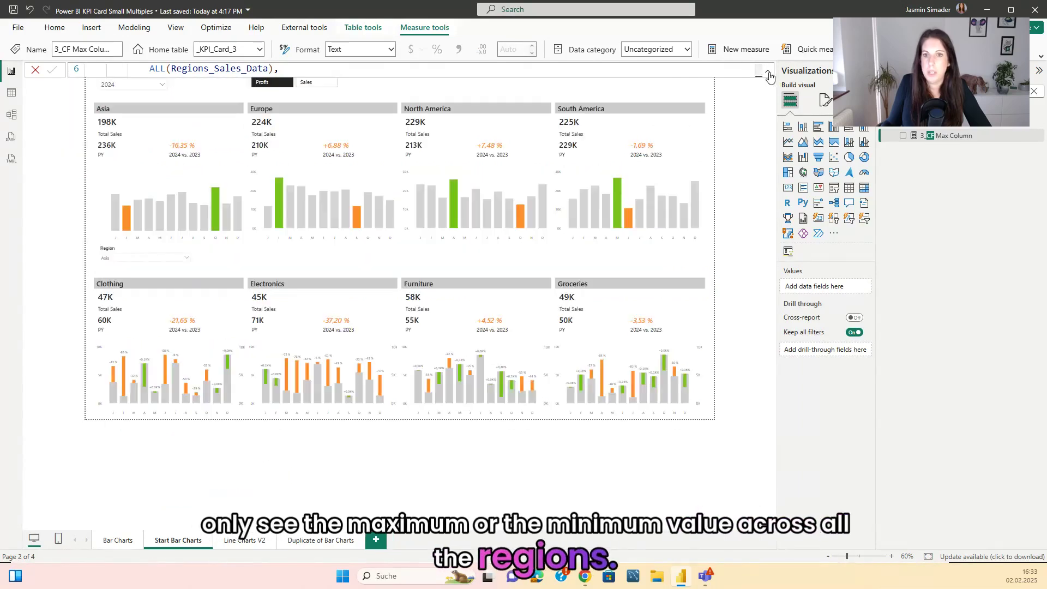
Convert the regional column chart to a line chart with 0_Sum Selectedmeasure on the y-axis and Region as small multiples.
click(671, 187)
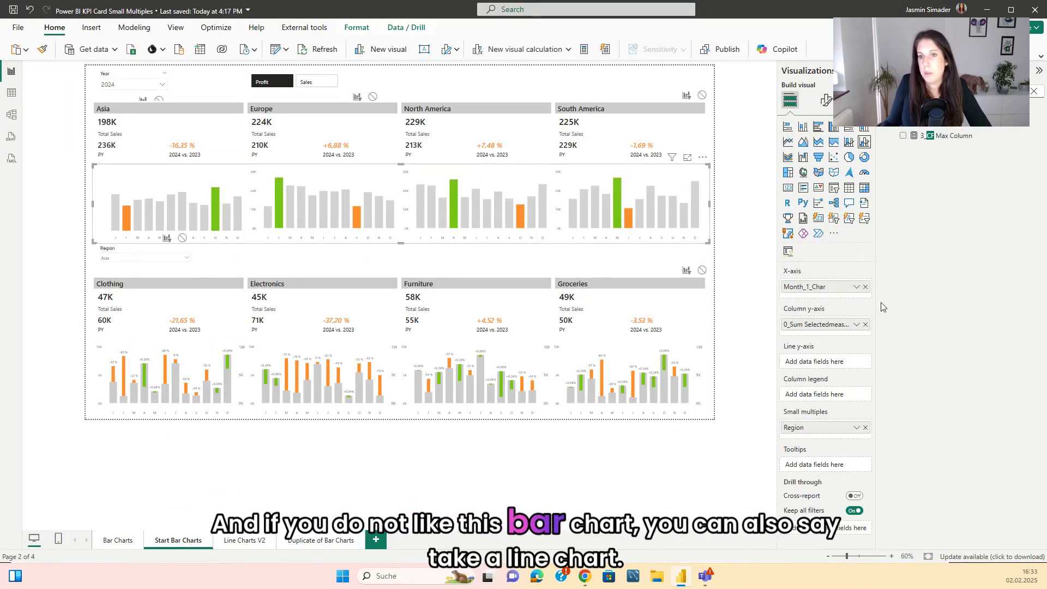
click(865, 324)
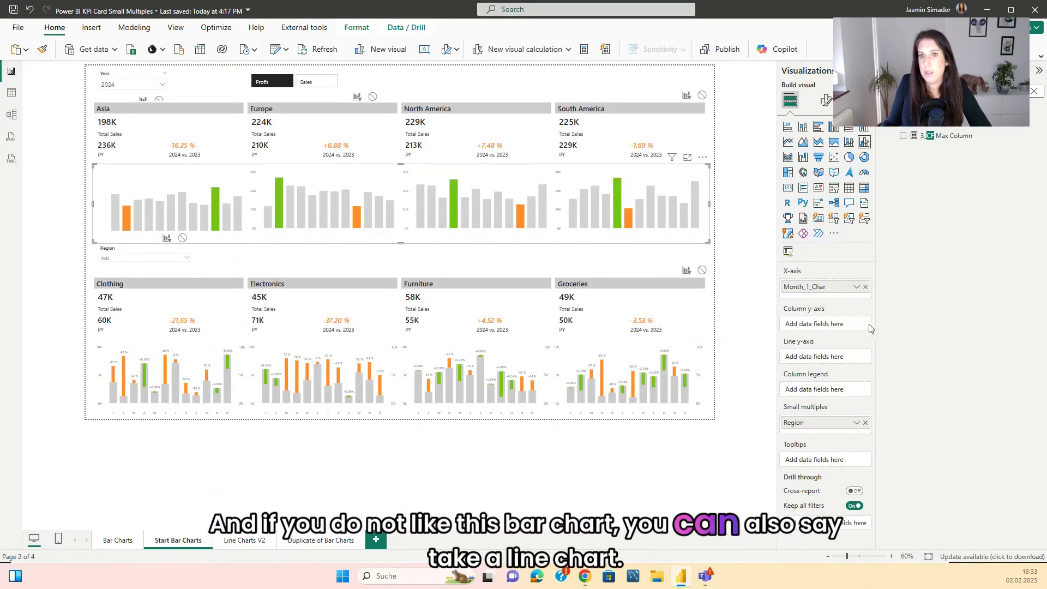
click(788, 142)
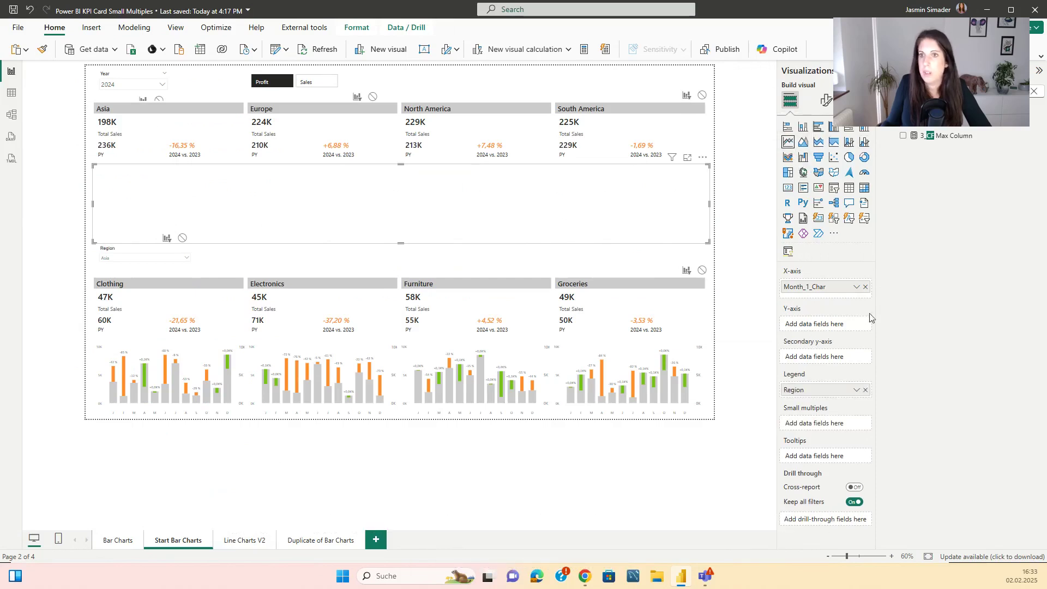
click(903, 188)
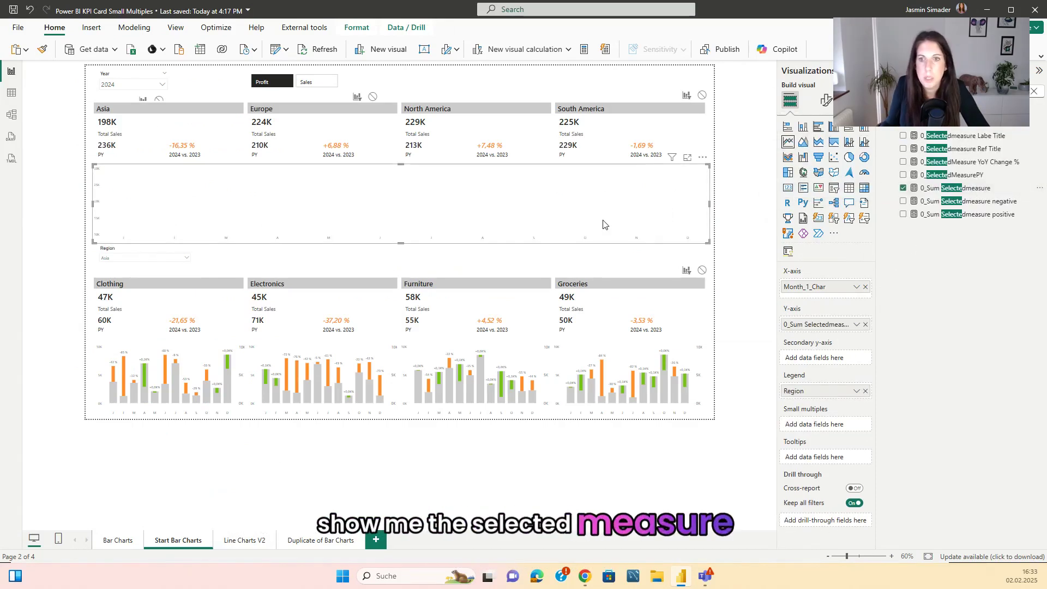
drag(794, 391, 812, 428)
Show the lines for all series in the regional line chart, with a 2 px width and the dark teal theme color.
click(826, 100)
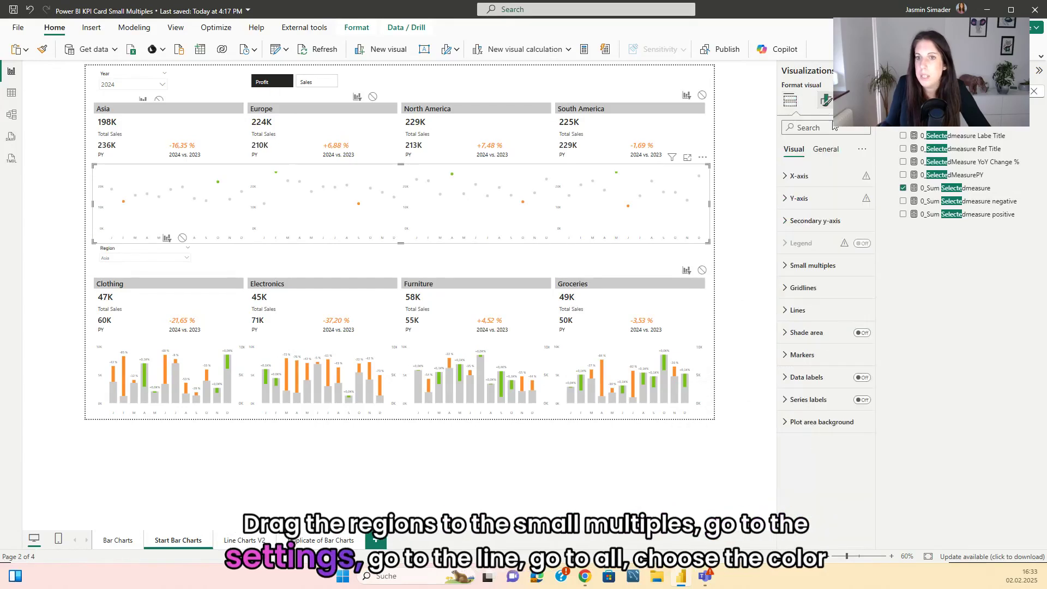
click(797, 310)
scroll(796, 284, down, 3)
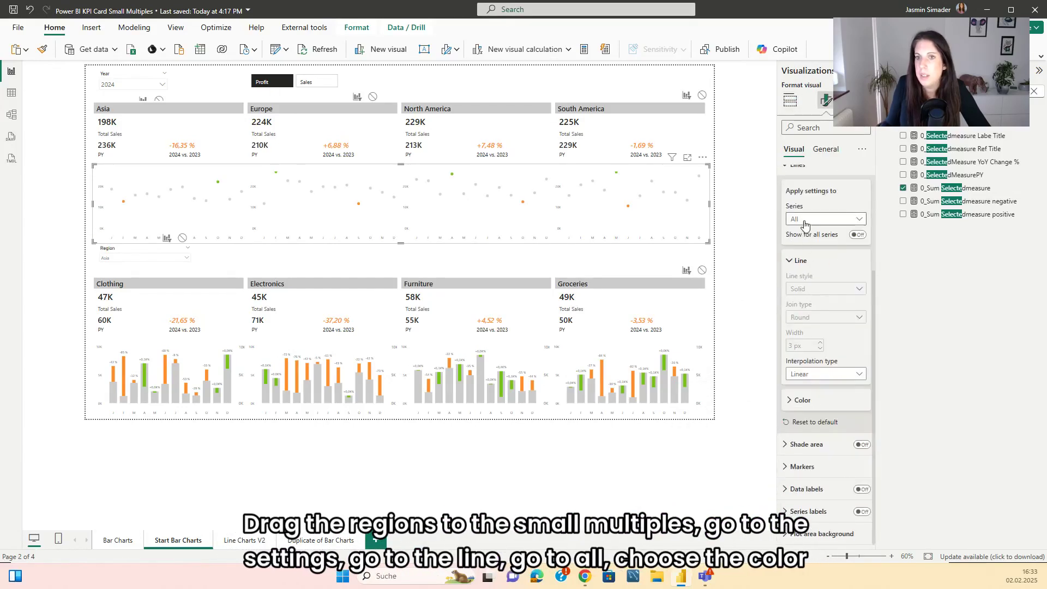
click(818, 219)
click(808, 233)
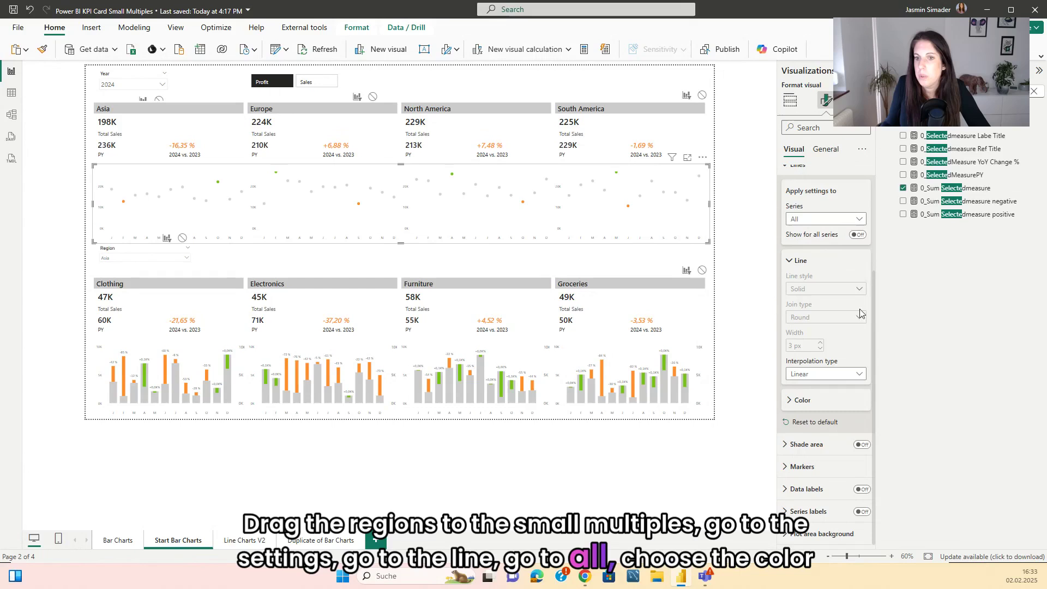
click(802, 400)
scroll(828, 349, down, 1)
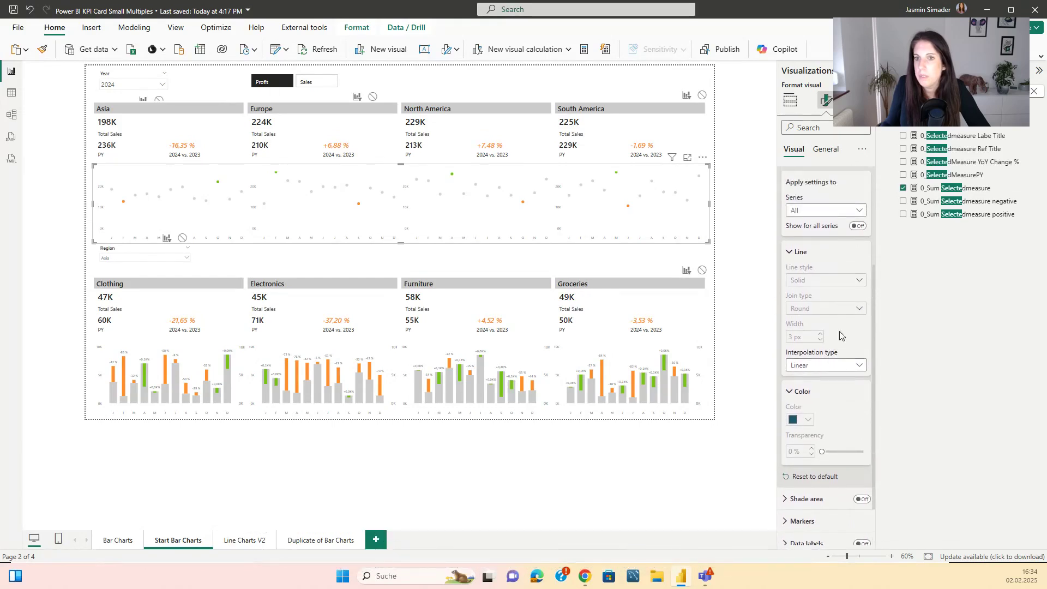
click(858, 226)
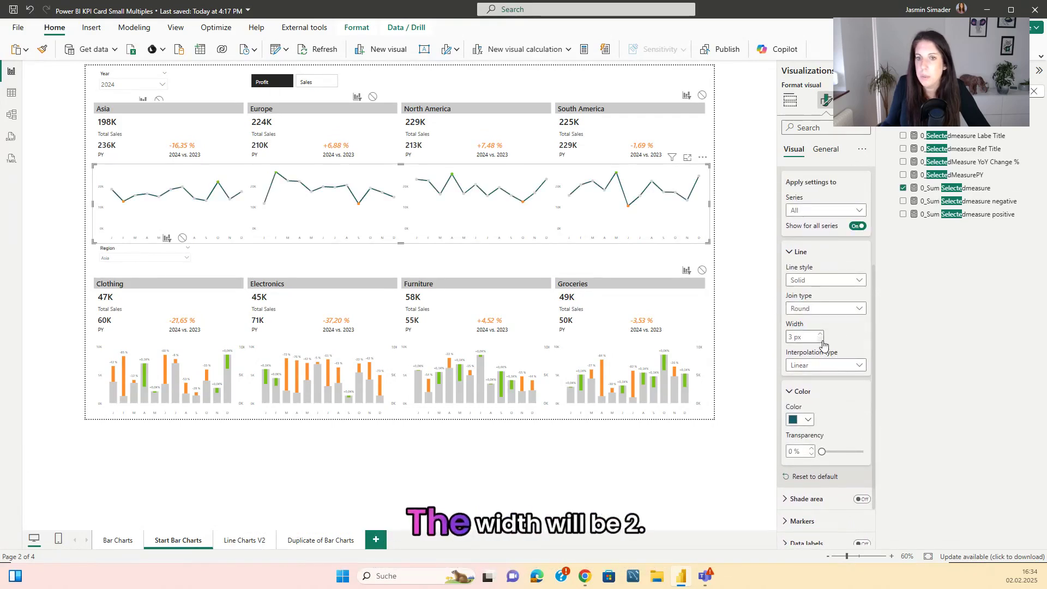
click(809, 421)
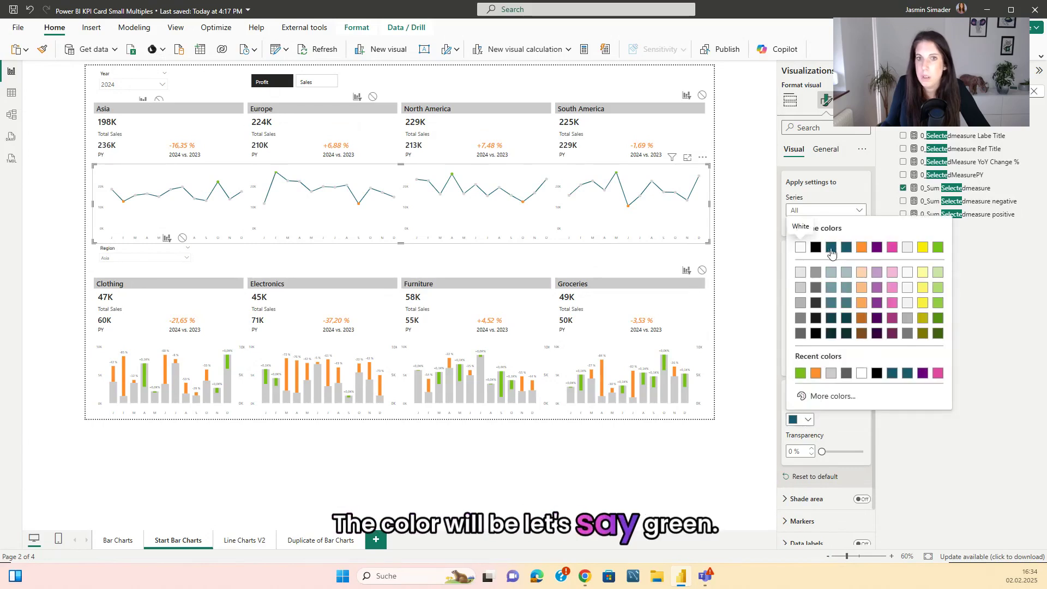
click(831, 247)
Turn off the markers for all categories in the regional line chart.
click(783, 467)
scroll(851, 327, down, 5)
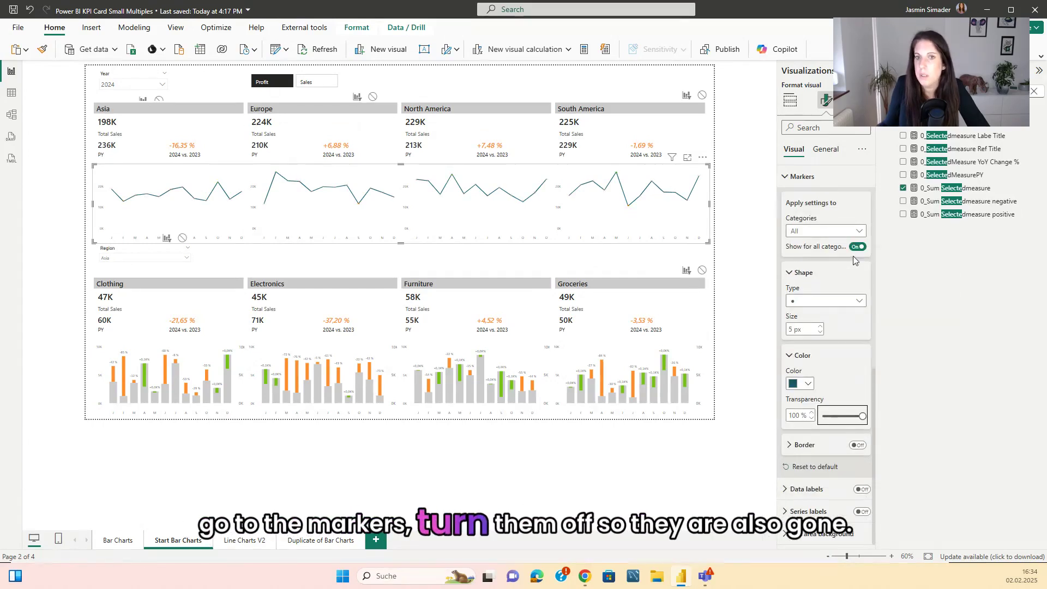
click(856, 247)
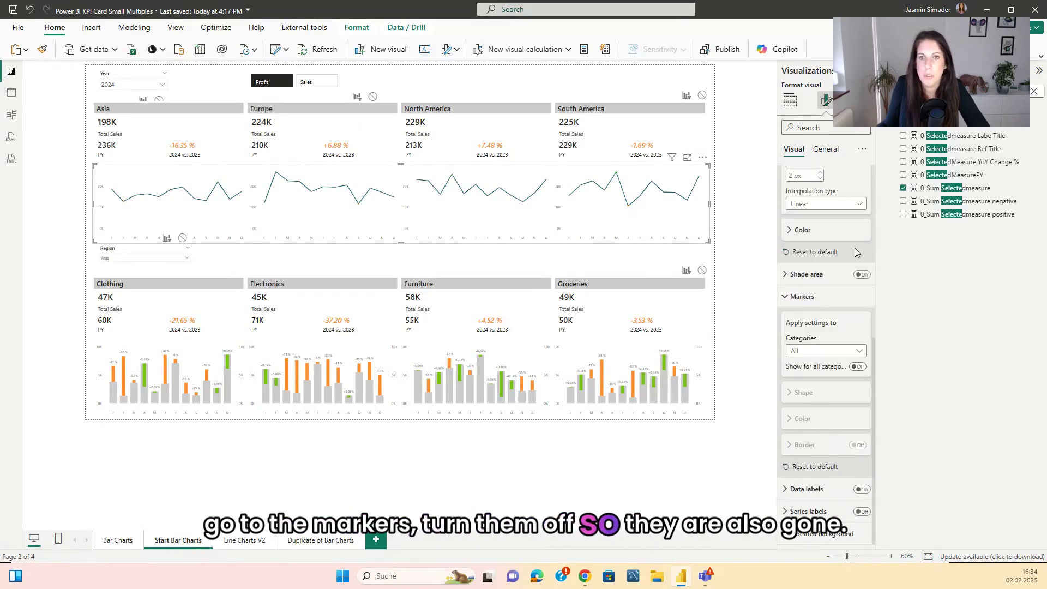
click(758, 206)
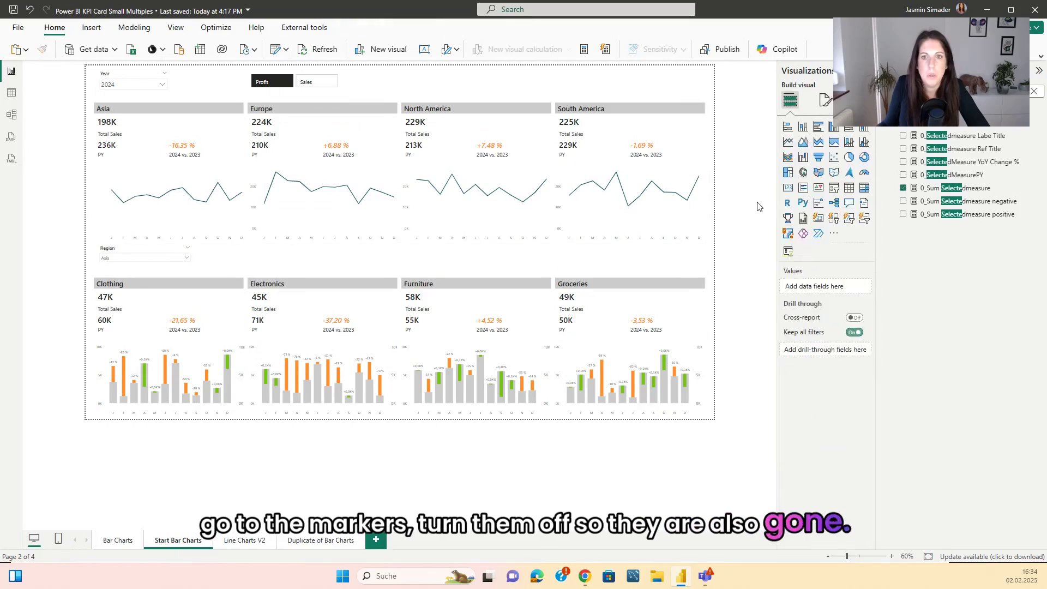
click(272, 87)
key(Escape)
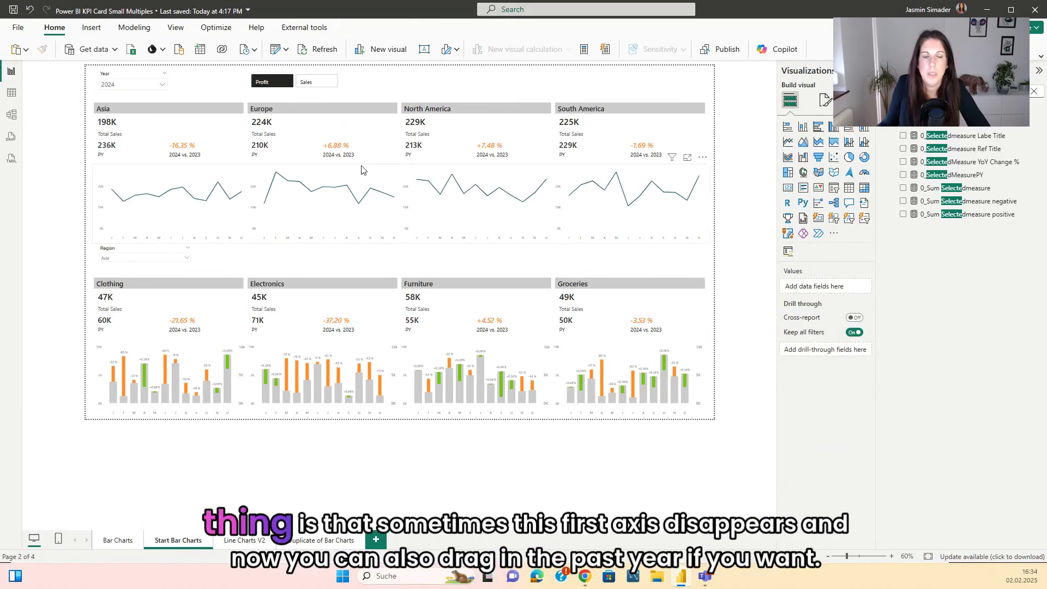
click(320, 85)
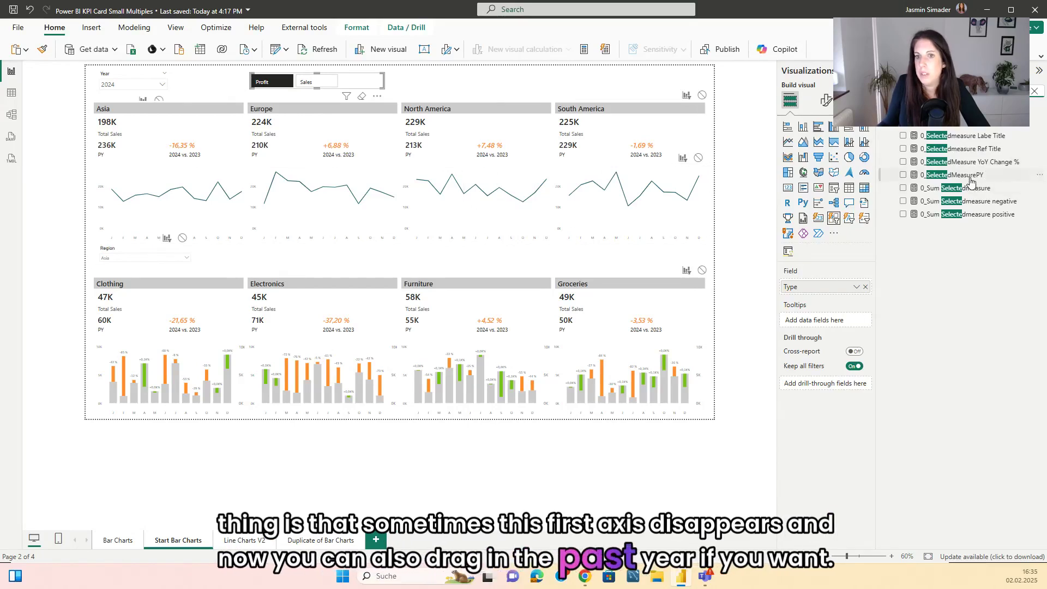
Add 0_SelectedMeasurePY to the regional line chart's y-axis and set its line color to light gray.
drag(846, 237, 638, 215)
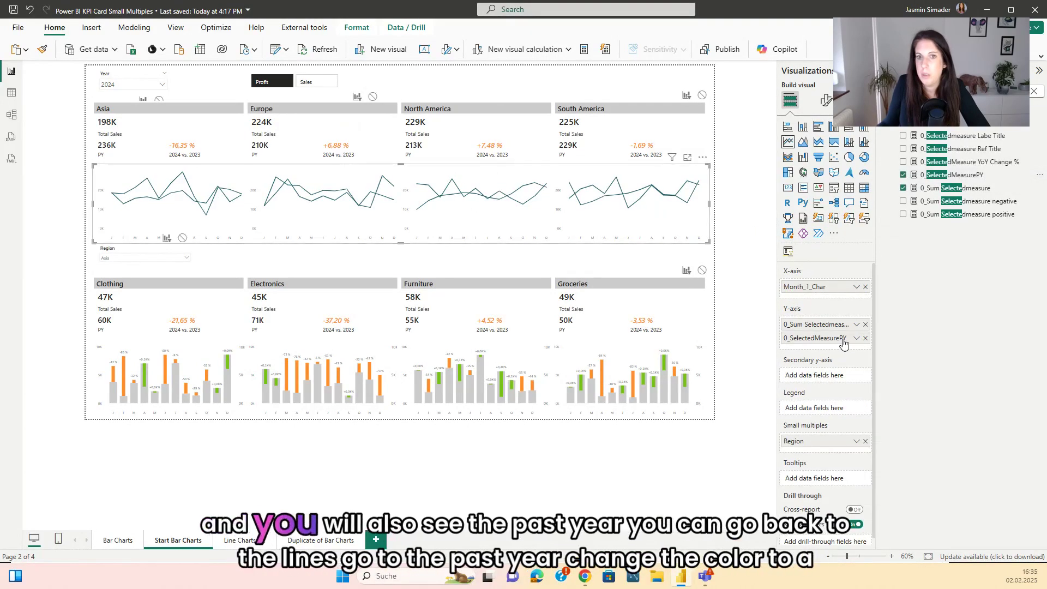
click(826, 100)
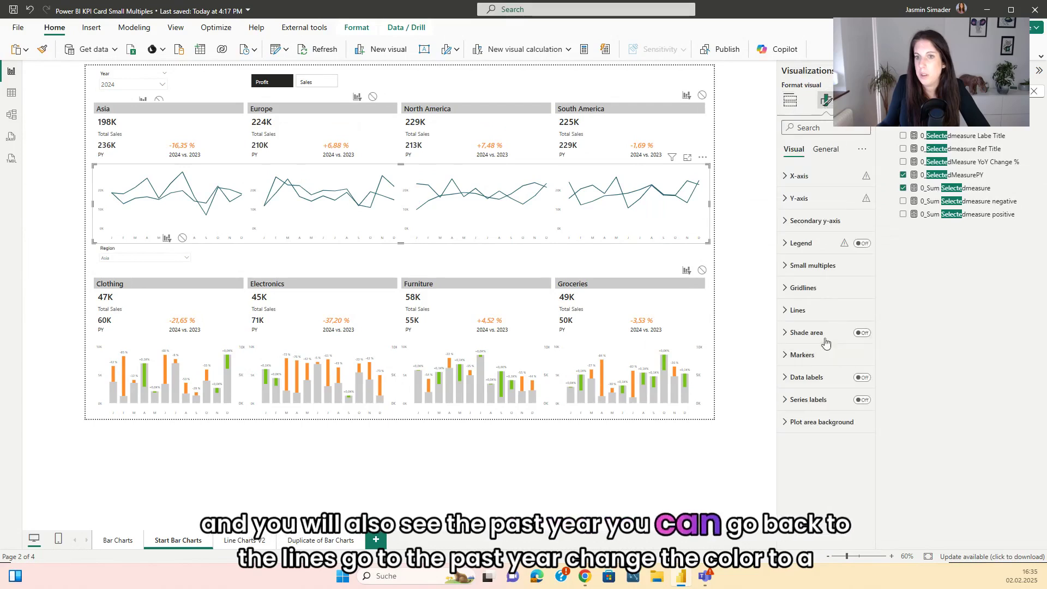
click(797, 310)
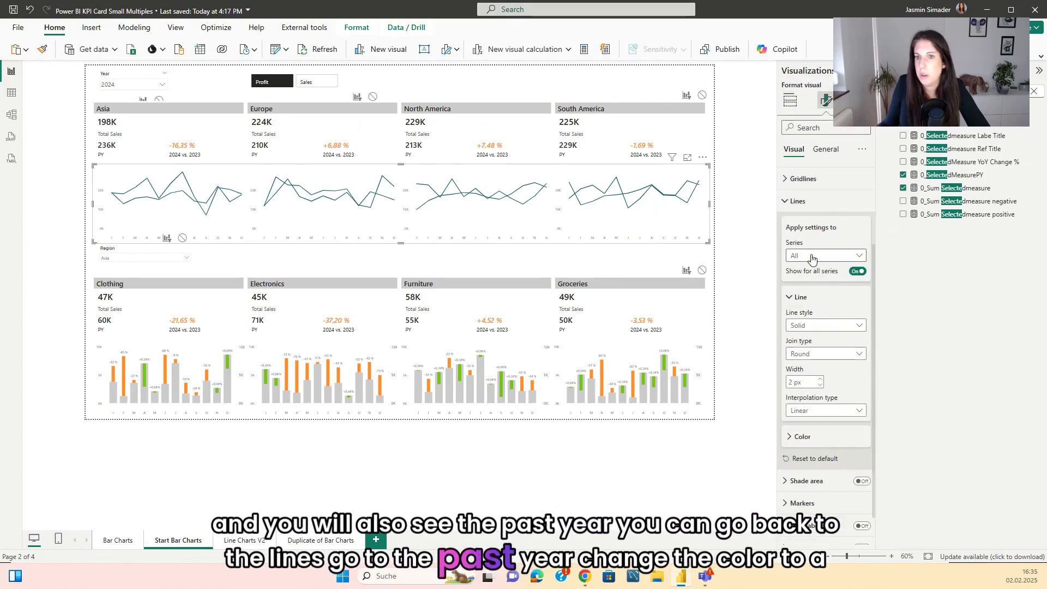
click(812, 256)
click(820, 294)
scroll(823, 297, down, 2)
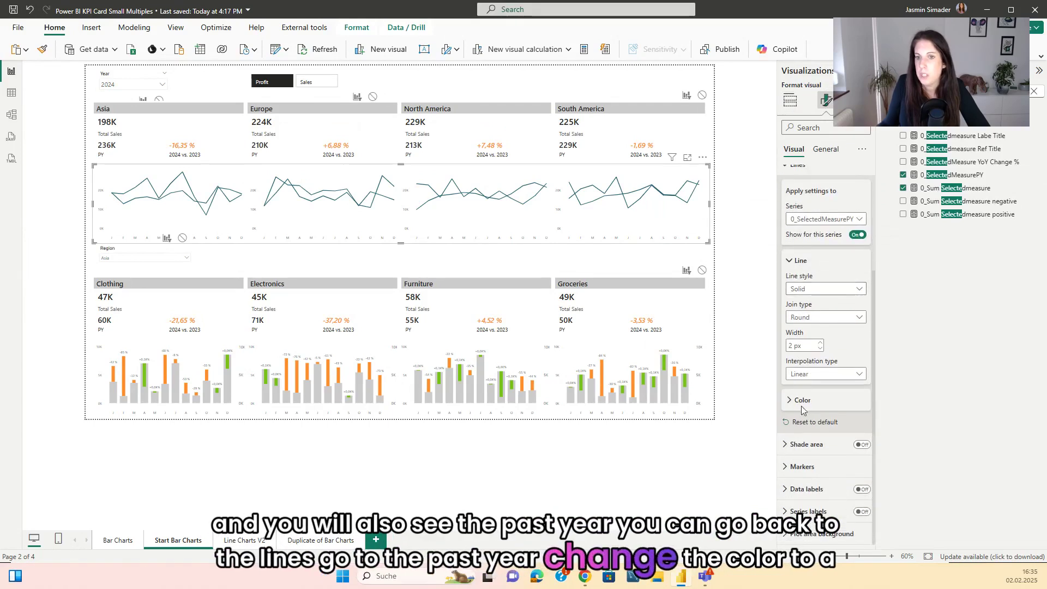
click(802, 402)
click(807, 429)
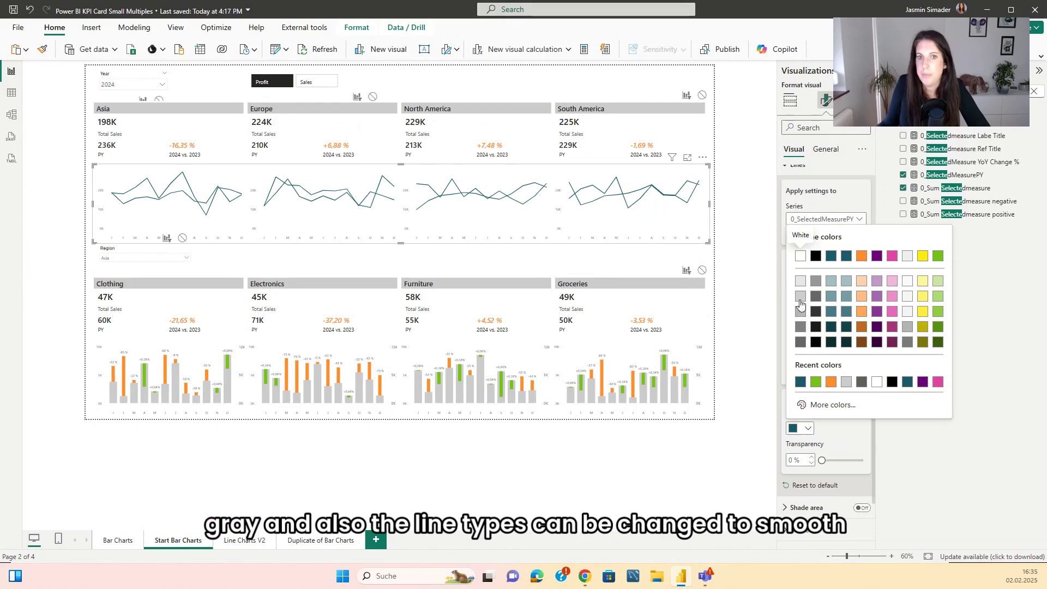
click(801, 297)
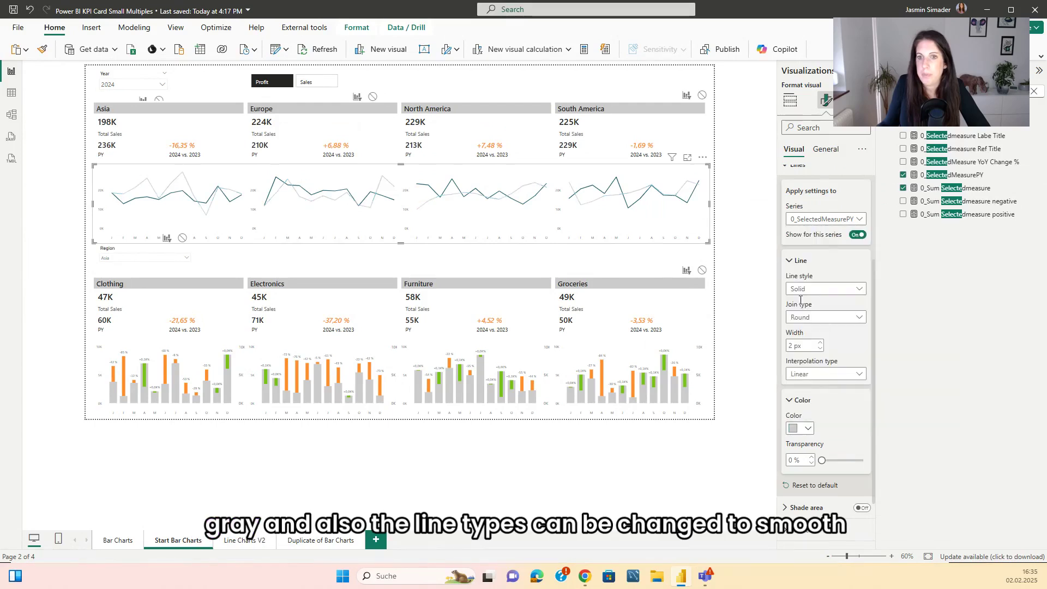
Set the interpolation type to Smooth for the 0_SelectedMeasurePY and 0_Sum Selectedmeasure lines.
click(826, 380)
click(818, 407)
click(822, 222)
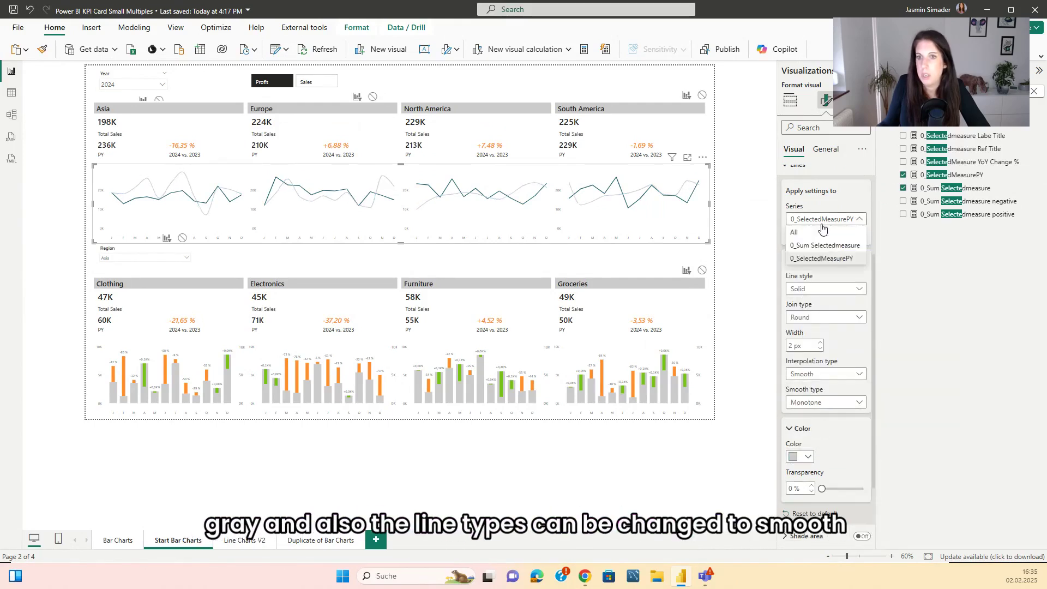
click(818, 247)
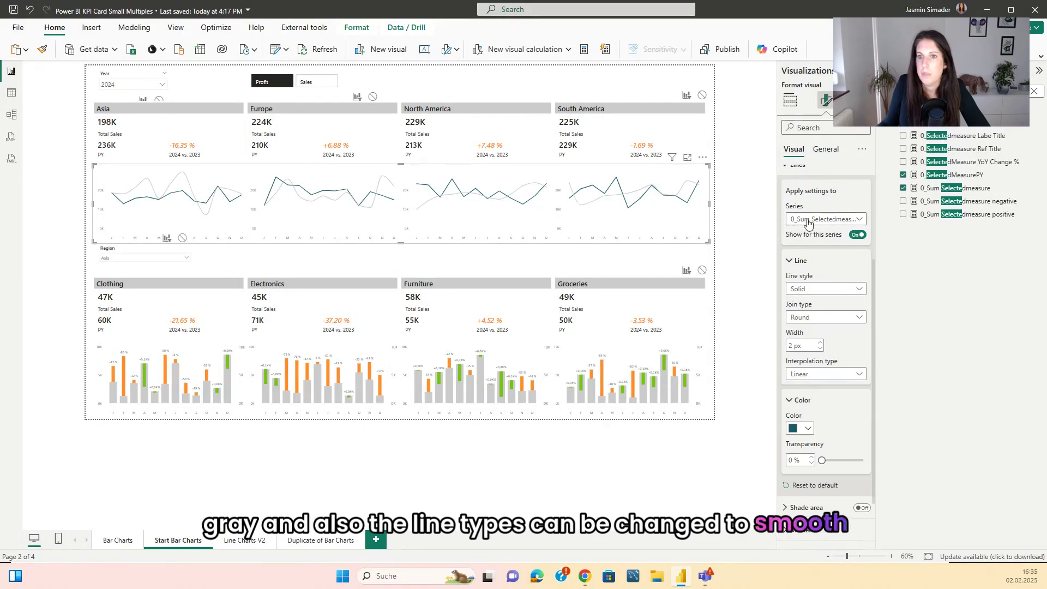
click(821, 218)
click(763, 292)
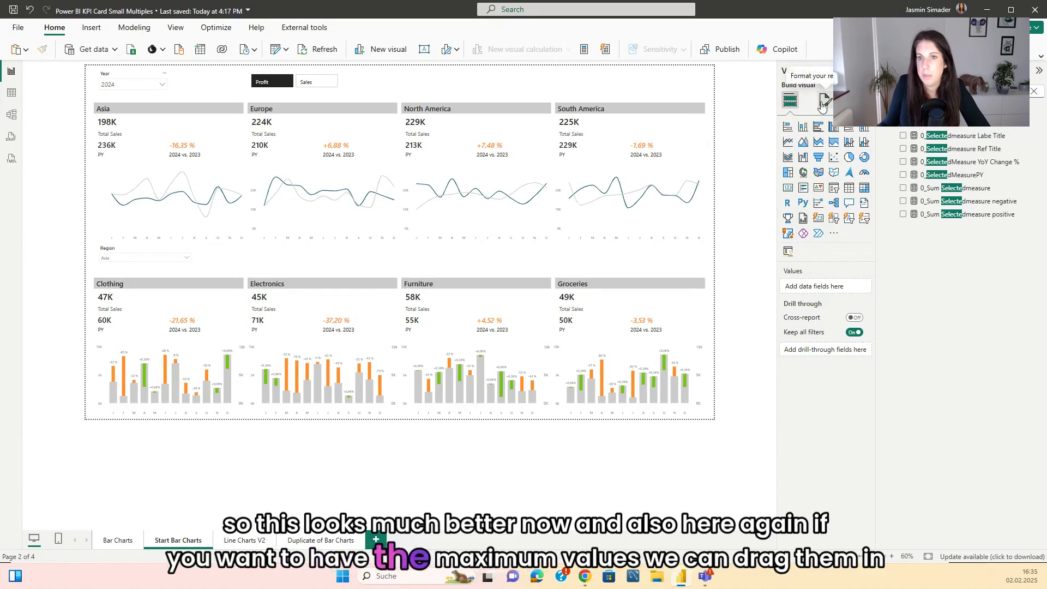
Search the fields for "Max" and add 3_Max Point Line Chart to the regional line chart's y-axis.
click(689, 176)
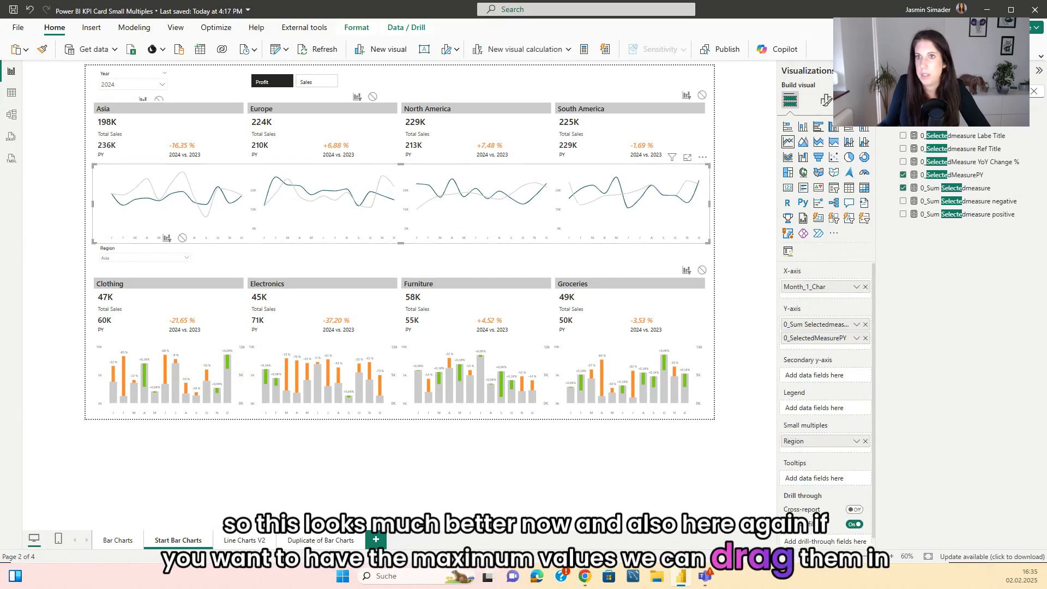
key(ctrl+a)
key(BackSpace)
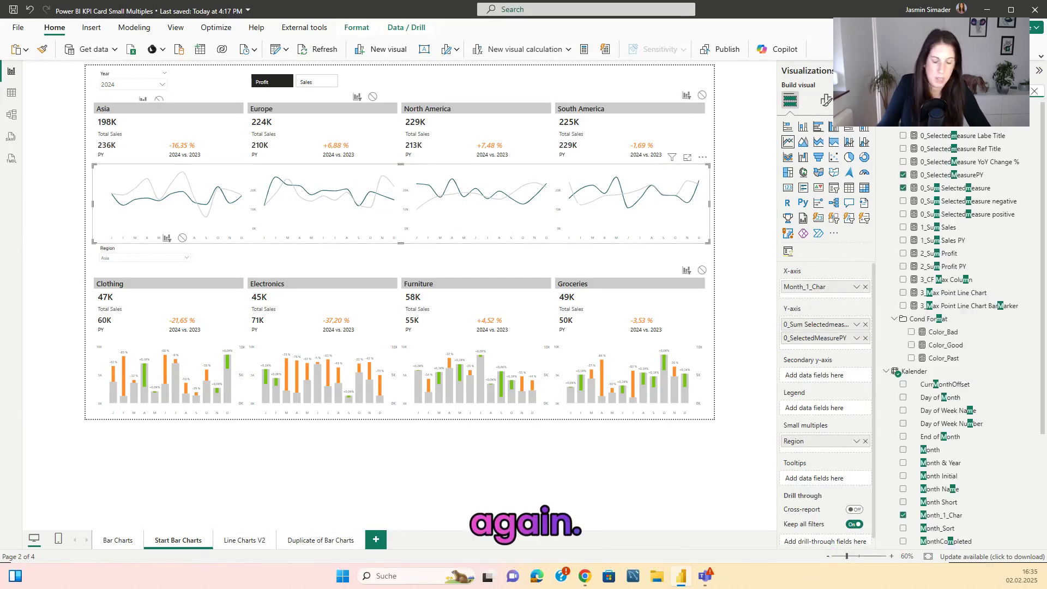
text(Max)
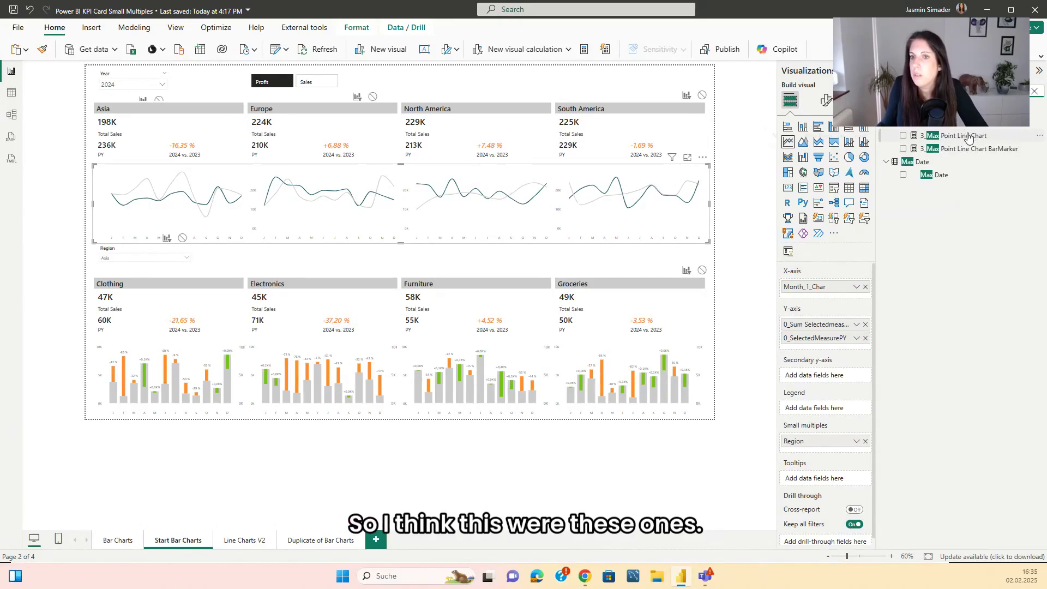
drag(965, 135, 819, 339)
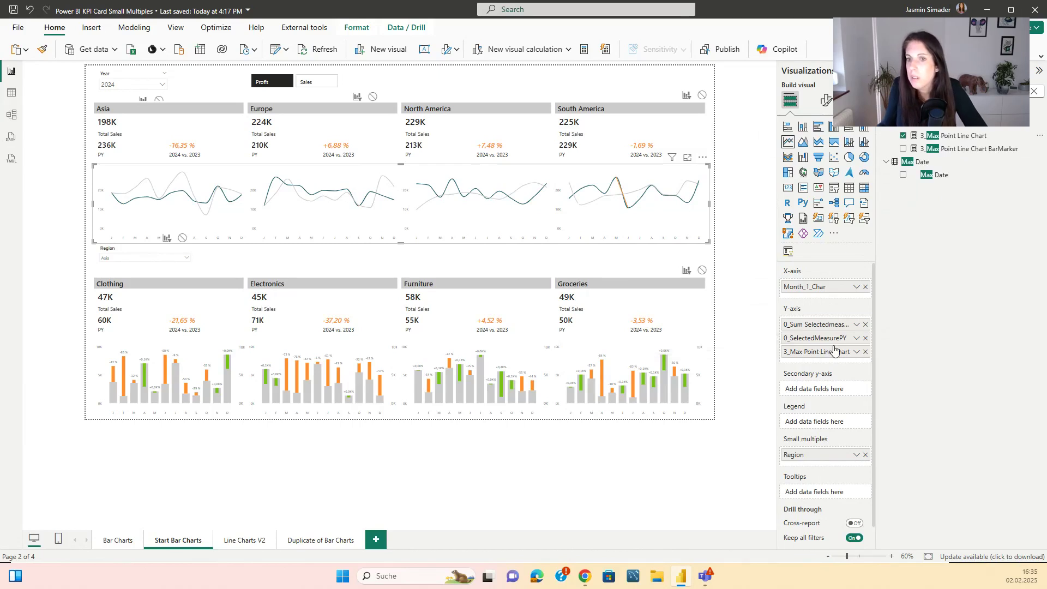
Examine the DAX formula of the 3_Max Point Line Chart measure.
click(963, 136)
click(768, 71)
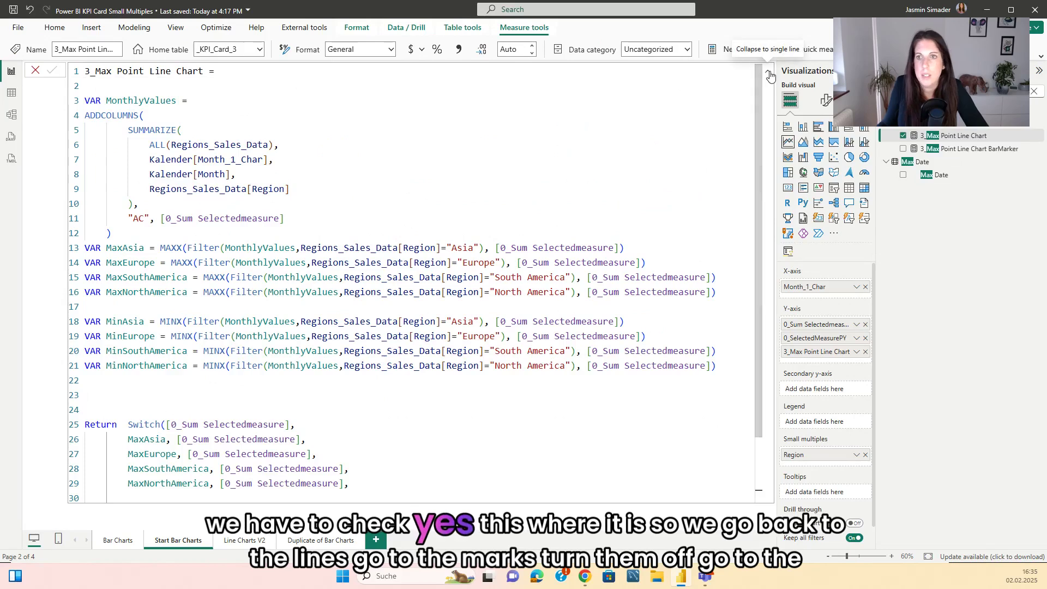
click(767, 71)
Turn off the line for the 3_Max Point Line Chart series in the regional line chart.
click(826, 101)
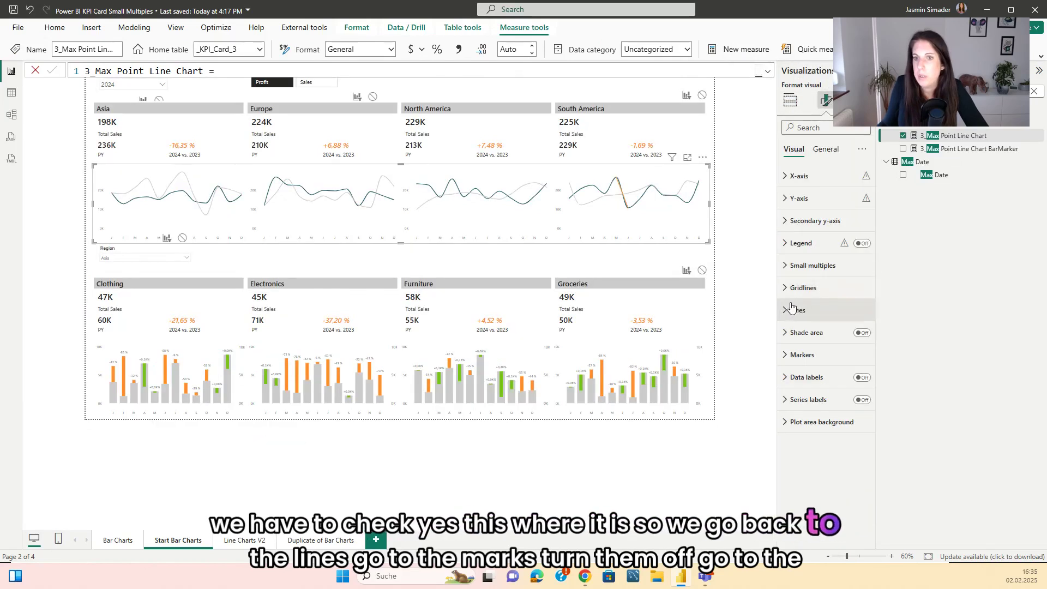
click(799, 306)
scroll(836, 287, down, 3)
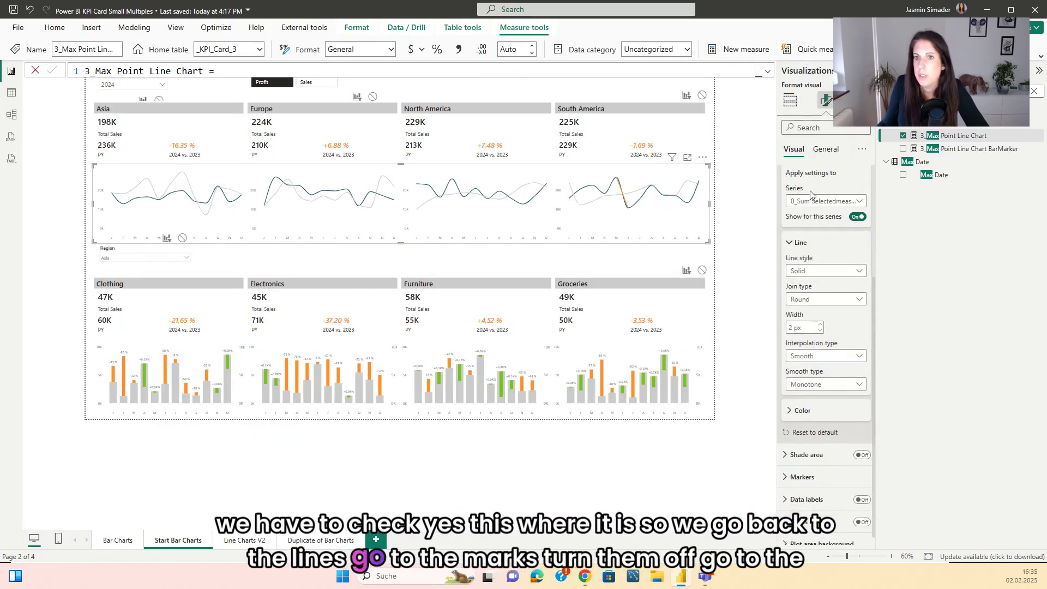
click(826, 201)
click(816, 253)
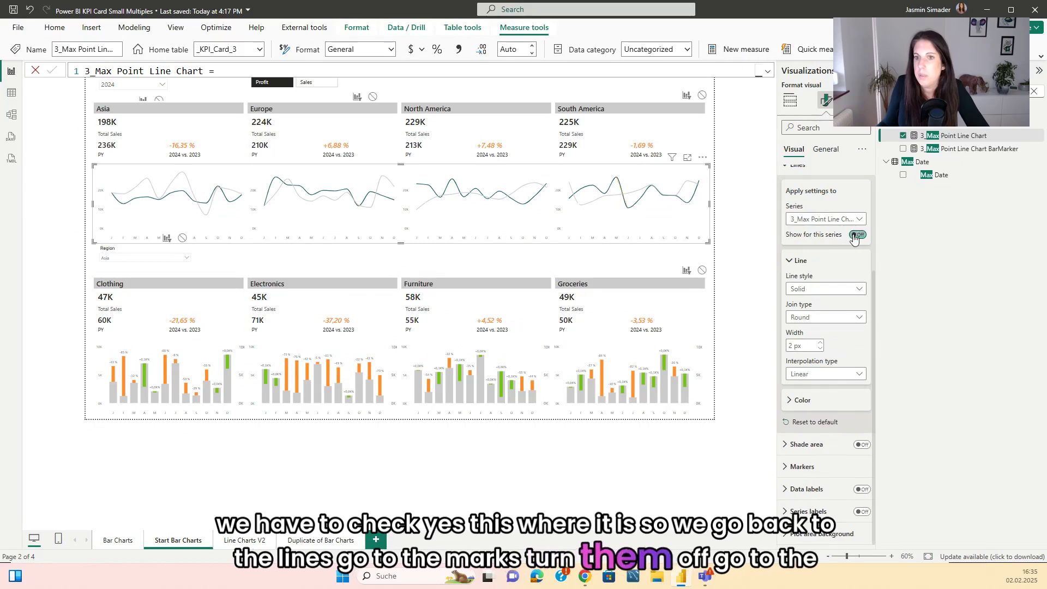
click(857, 234)
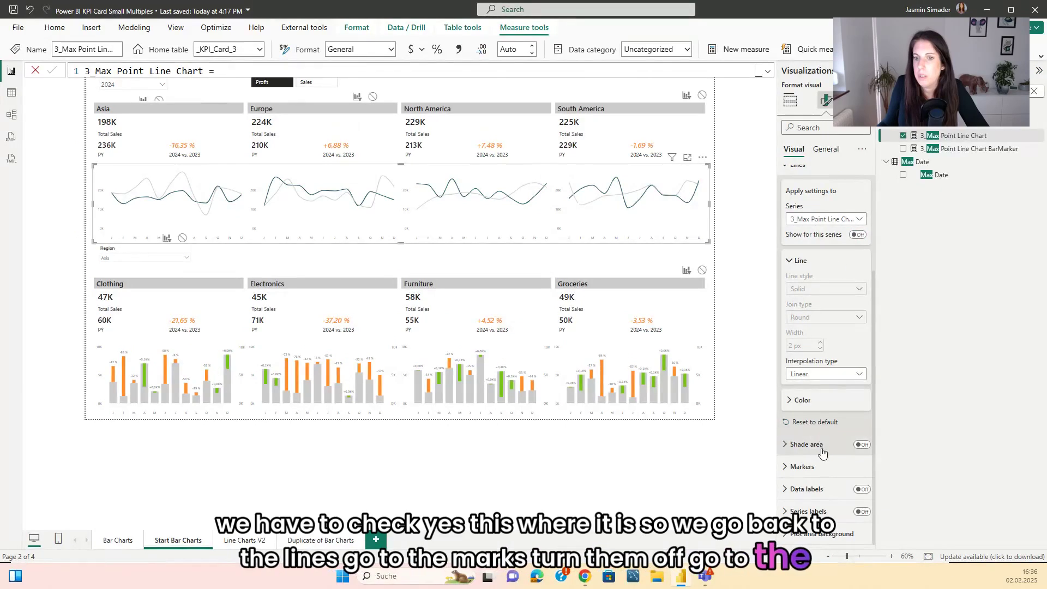
Enable markers in the regional line chart, but turn them off for 0_Sum Selectedmeasure and 0_SelectedMeasurePY.
click(802, 466)
scroll(821, 320, down, 1)
scroll(820, 320, down, 3)
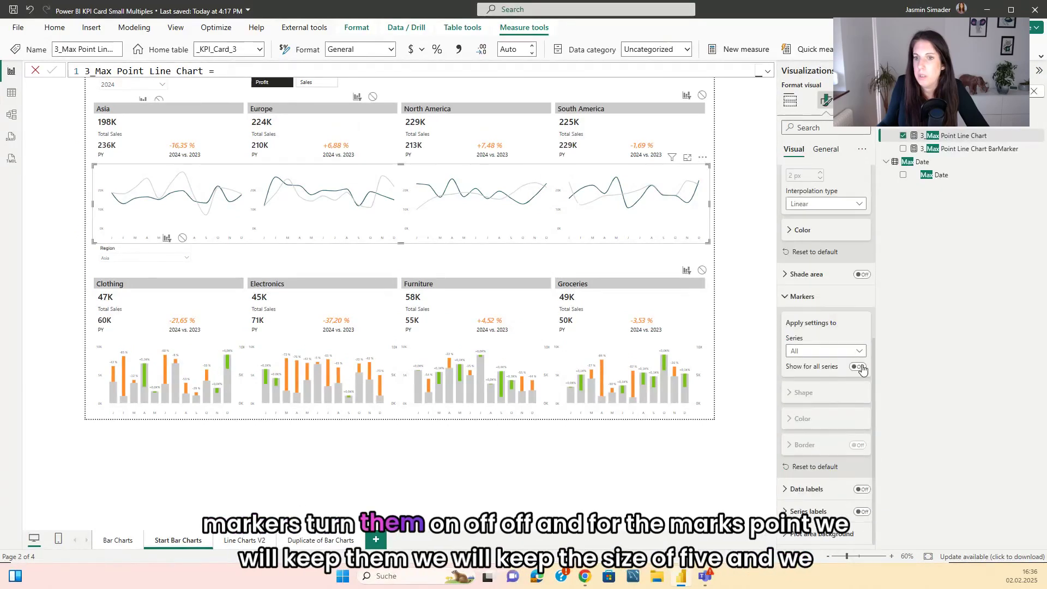
click(828, 354)
click(824, 378)
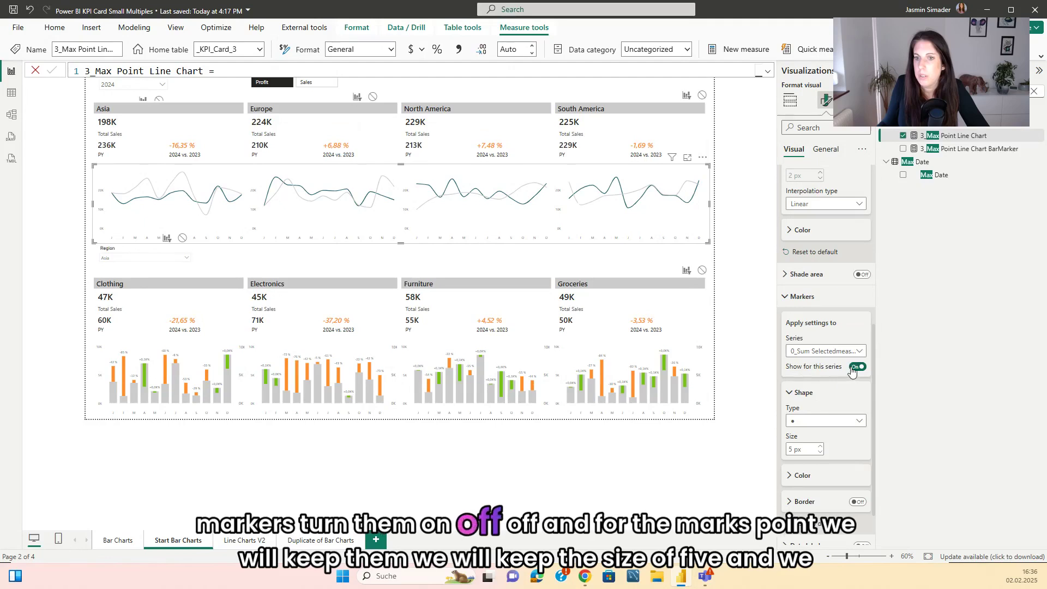
click(851, 352)
click(829, 390)
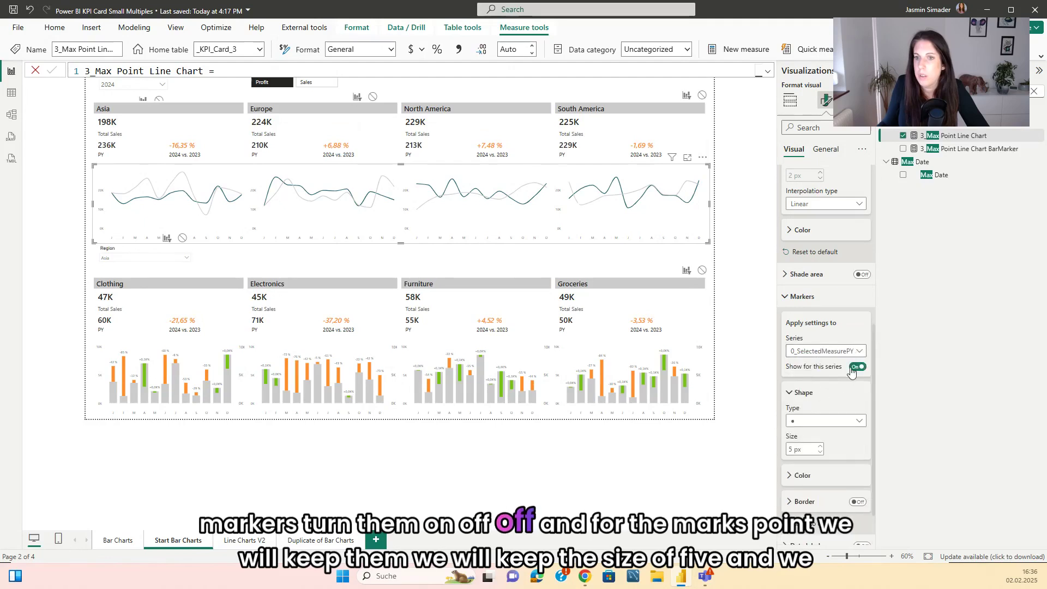
Set the 3_Max Point Line Chart markers to 6 px in size and black in color.
click(829, 352)
click(817, 402)
scroll(820, 365, down, 1)
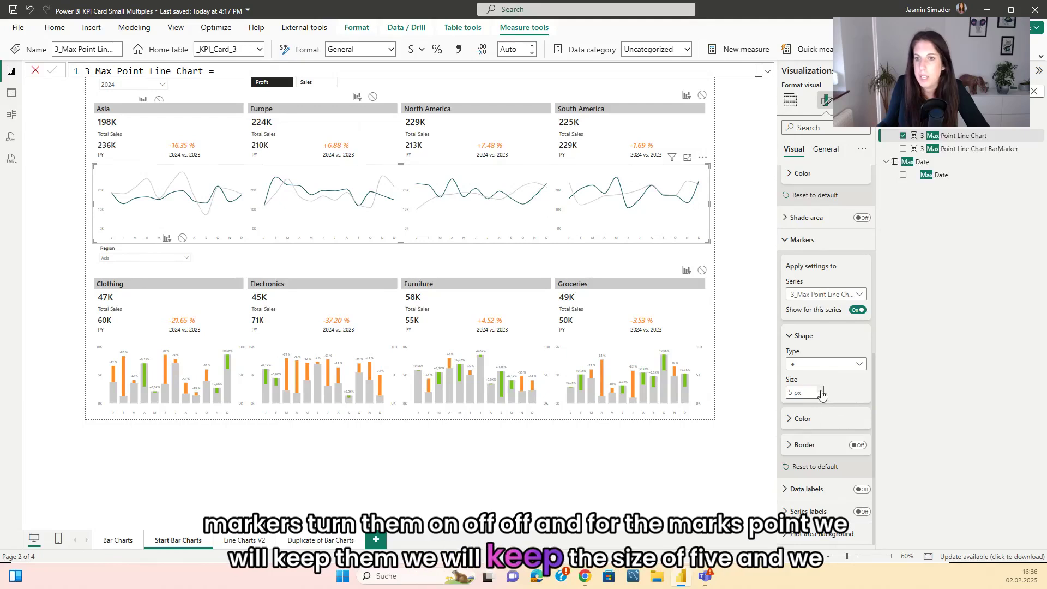
click(806, 425)
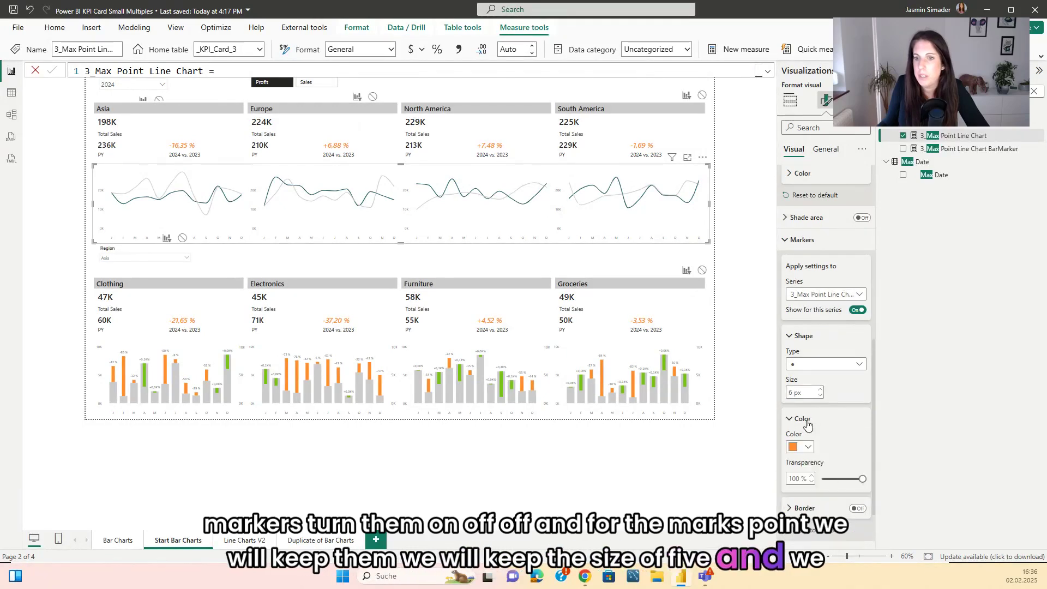
click(799, 447)
click(815, 275)
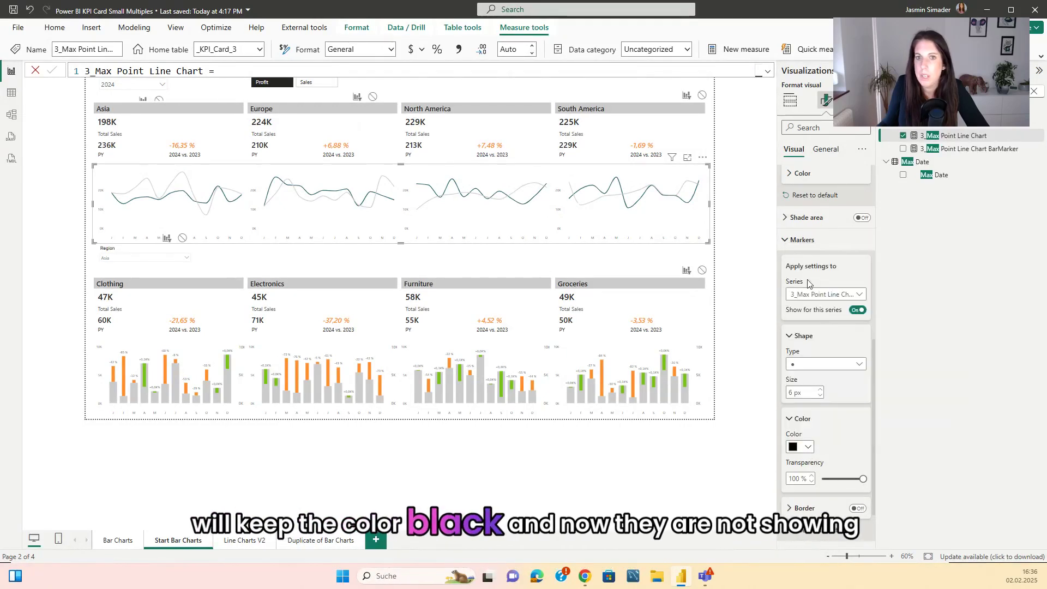
click(725, 248)
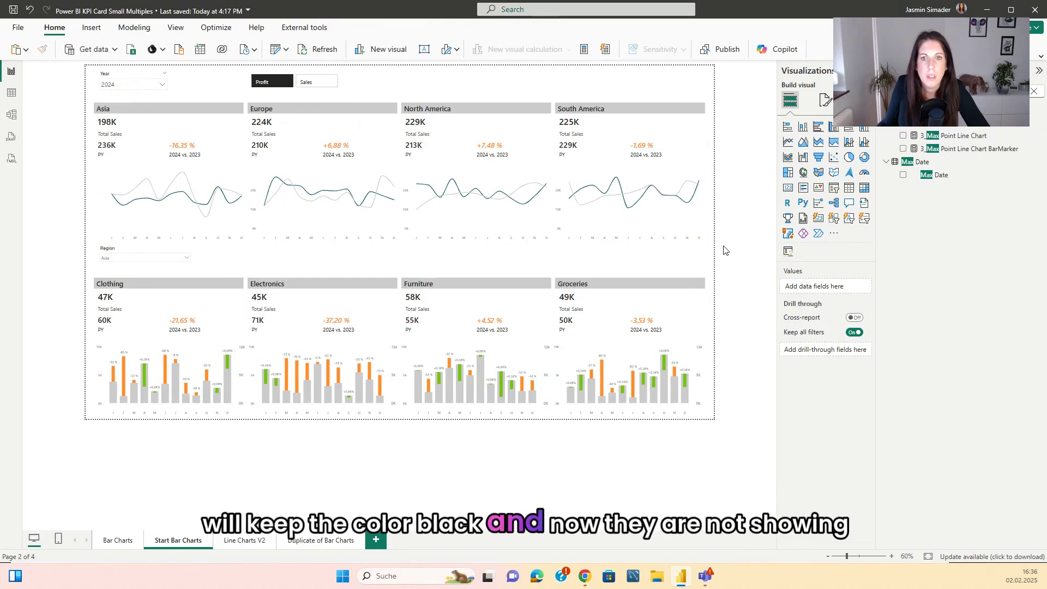
Show the 3_Max Point Line Chart series line again and set its color transparency to 100 %.
click(671, 219)
click(960, 135)
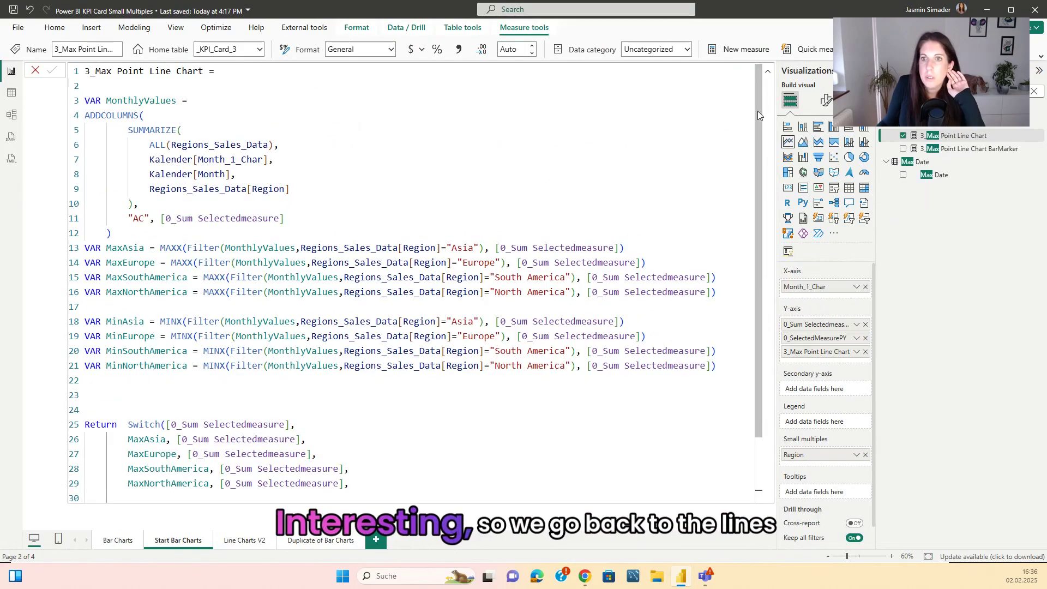
click(768, 71)
click(826, 100)
click(793, 311)
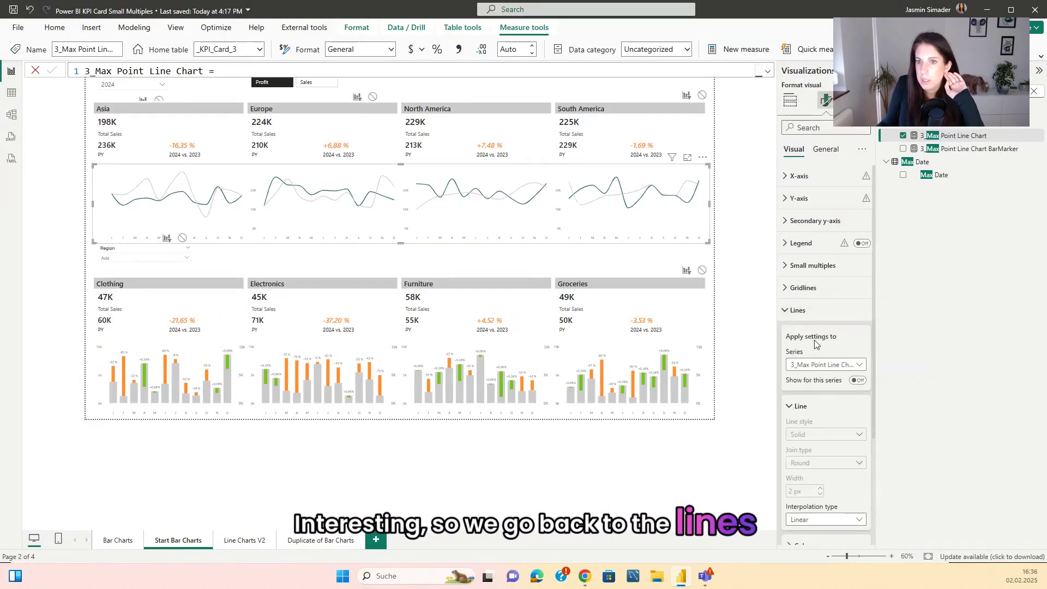
click(858, 381)
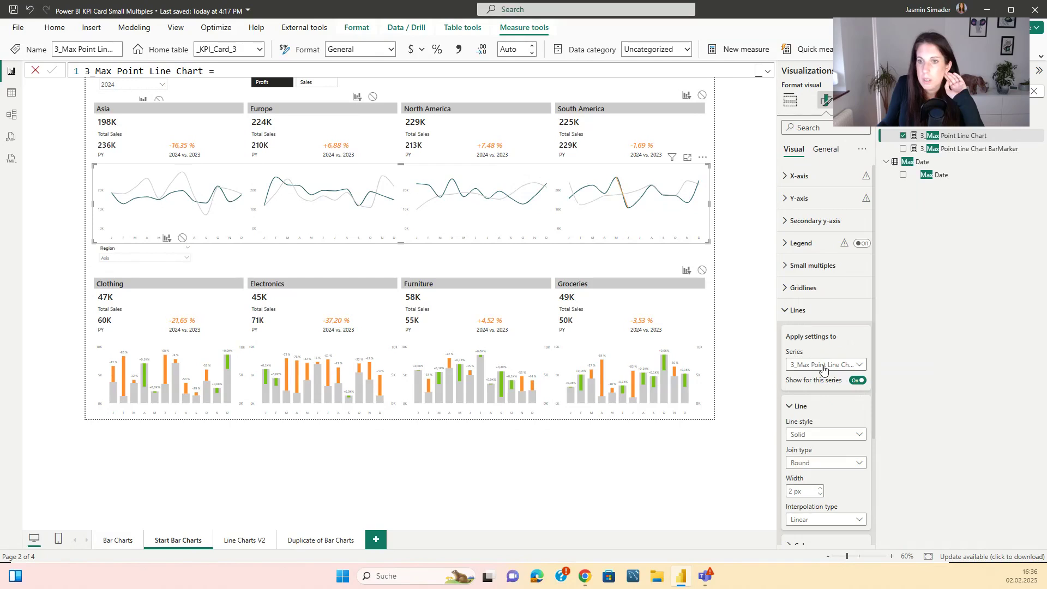
click(823, 366)
click(813, 417)
scroll(812, 414, down, 3)
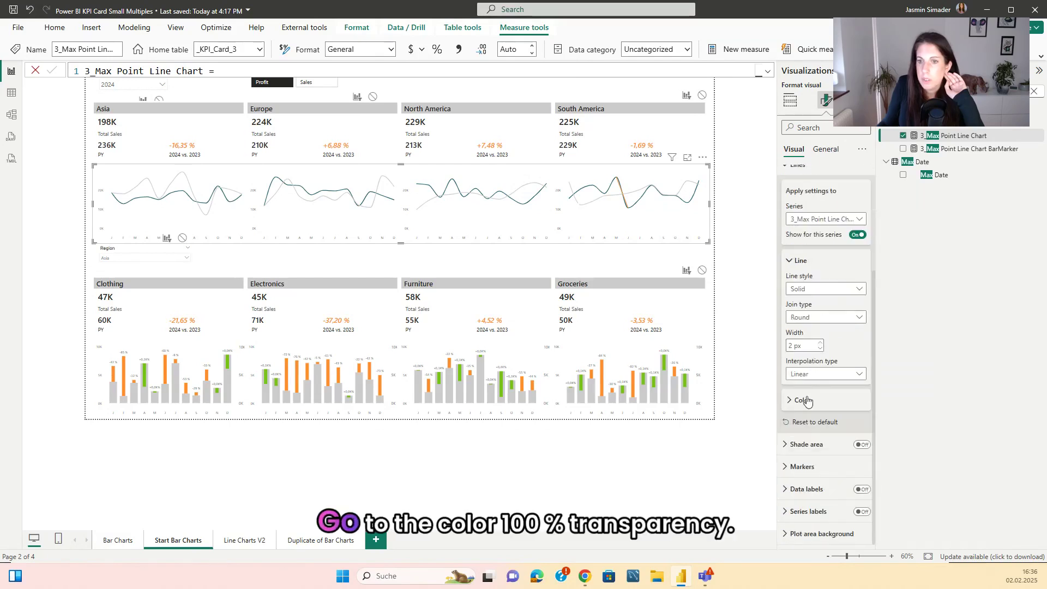
click(802, 400)
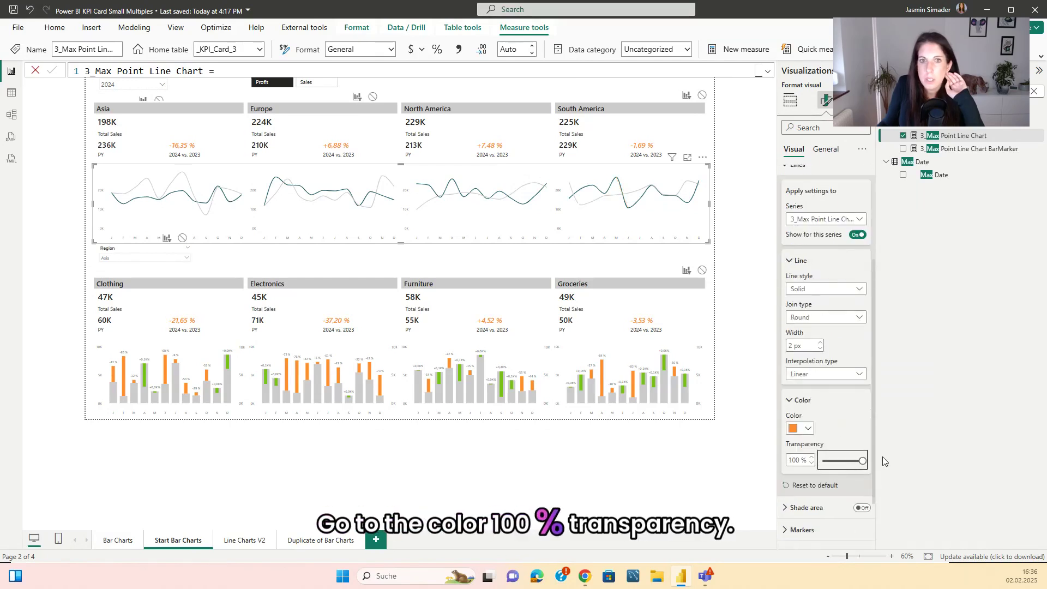
Set the transparency of the 3_Max Point Line Chart markers to 0 %.
click(791, 529)
scroll(823, 305, down, 5)
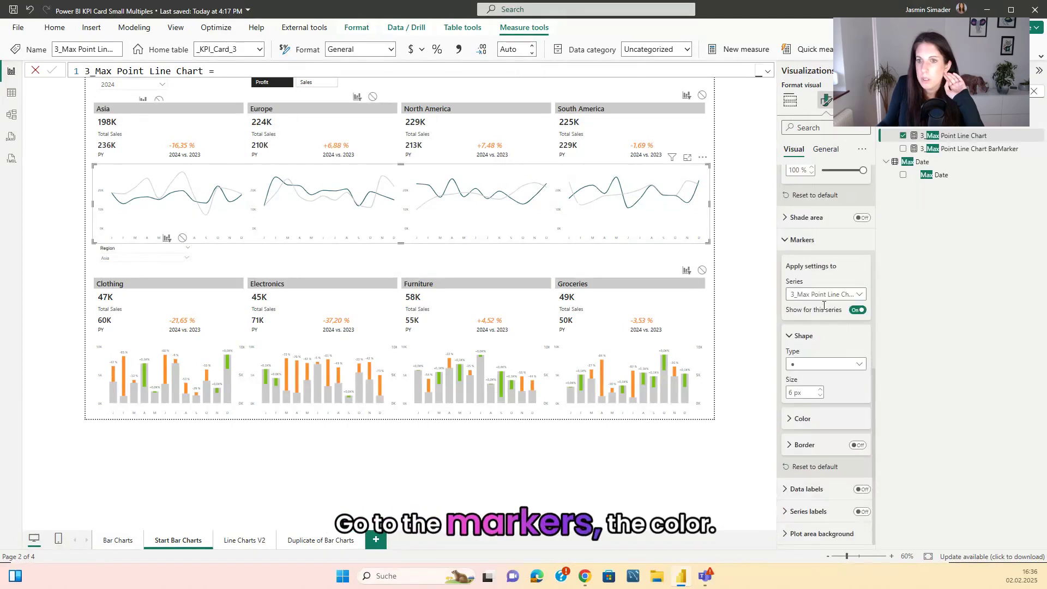
click(803, 419)
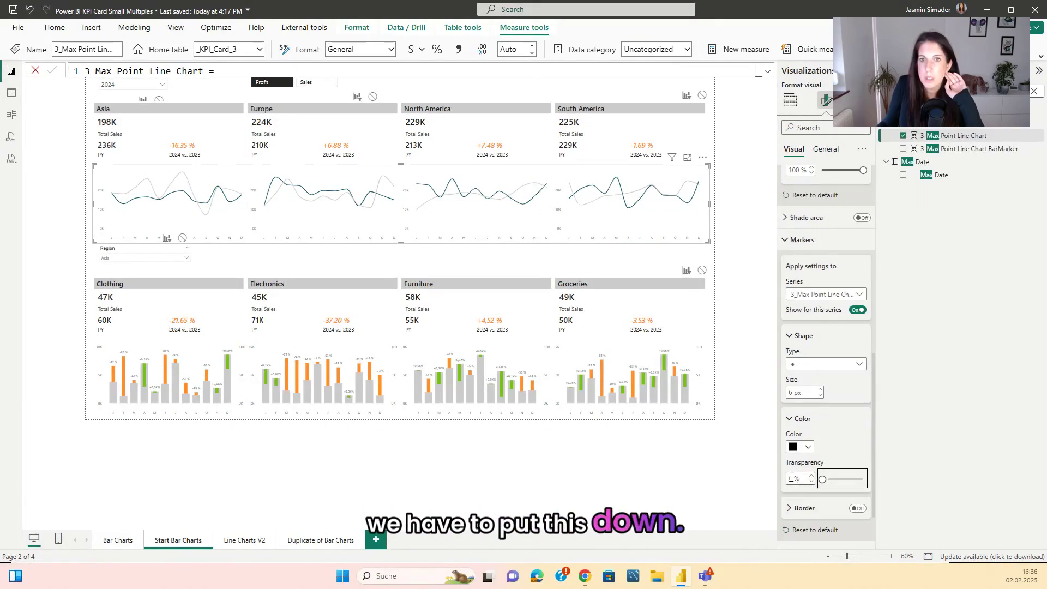